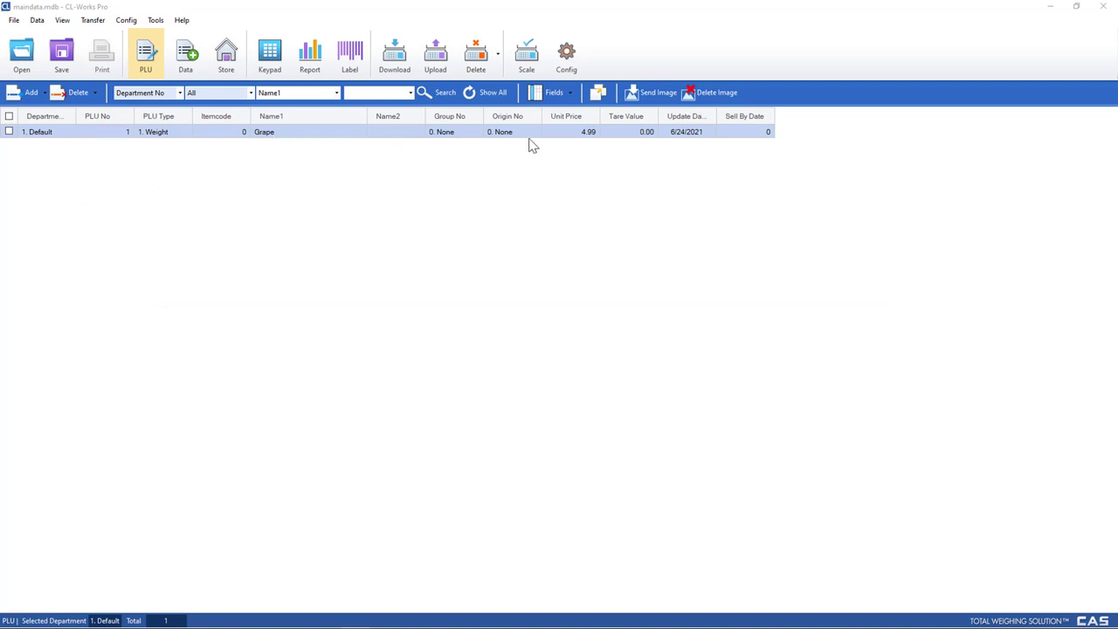
Step: Examine the Grape item's department, PLU number, PLU type choices, item code and the two name fields
click(49, 132)
click(70, 136)
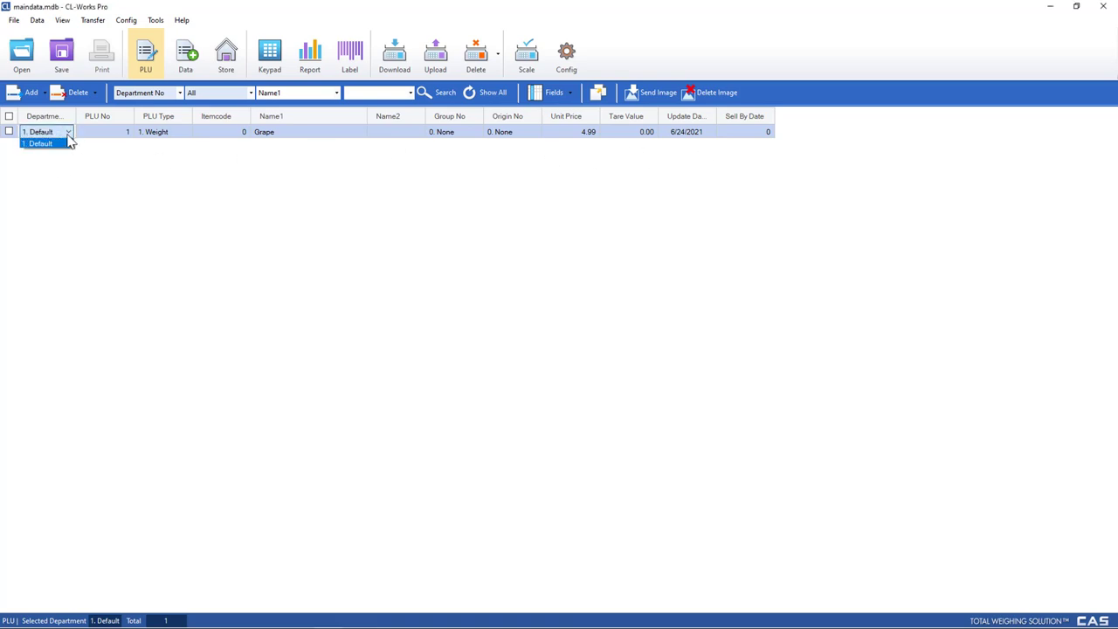
click(69, 142)
click(111, 137)
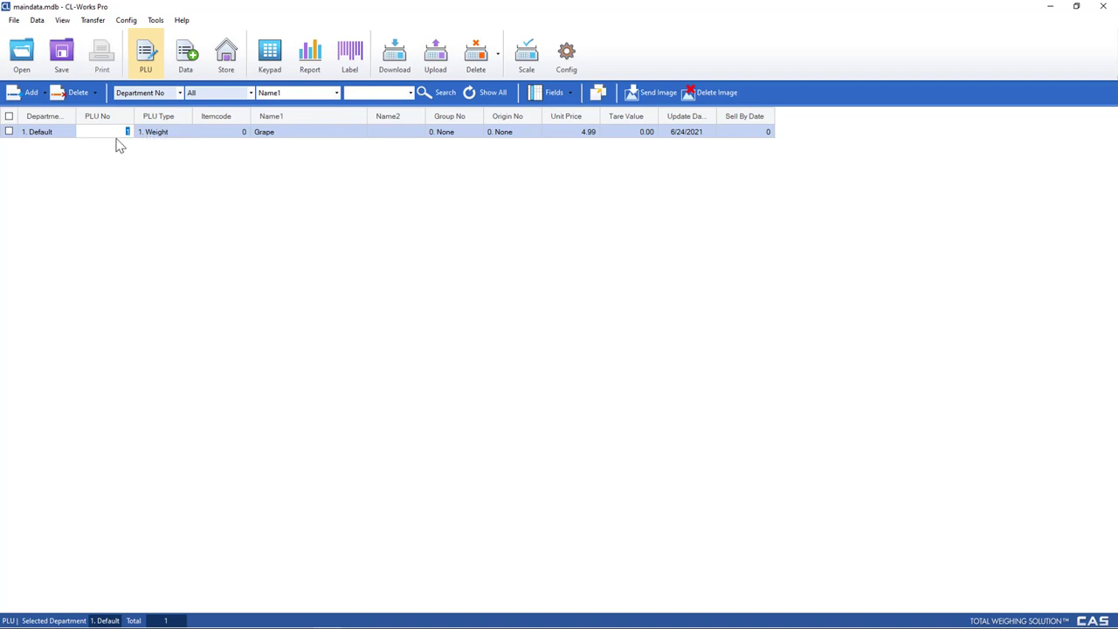
click(174, 136)
click(174, 138)
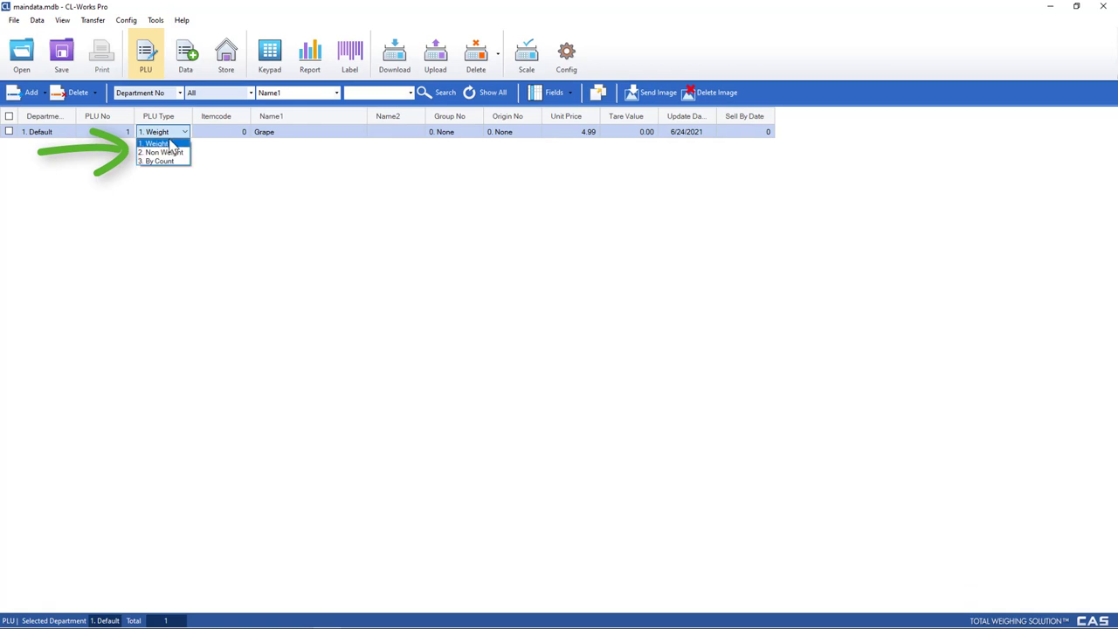
click(183, 142)
click(240, 136)
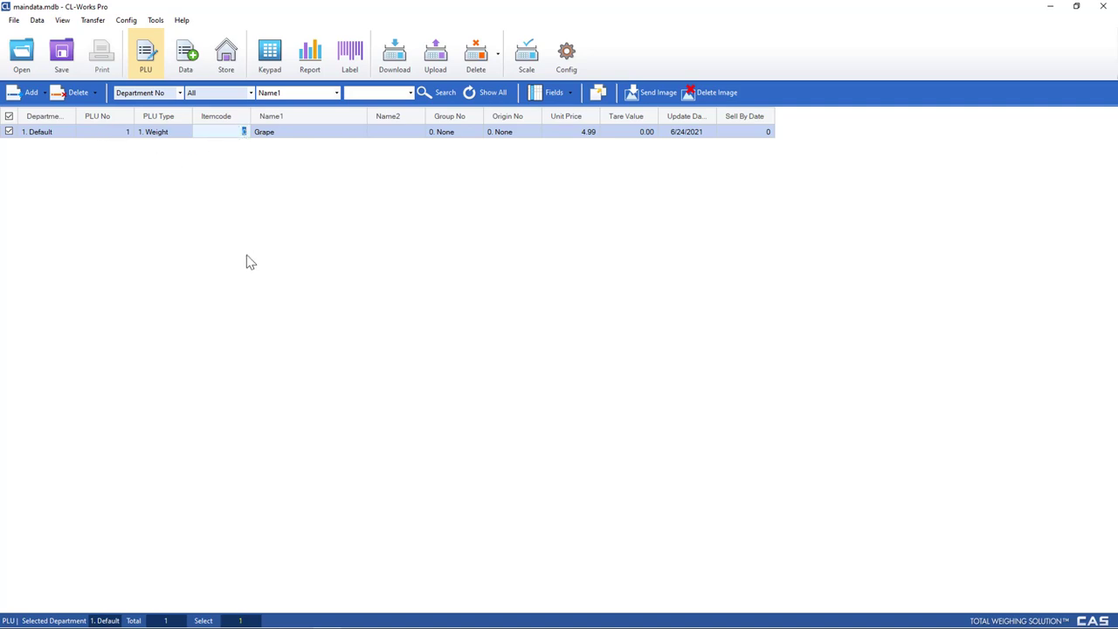
click(293, 135)
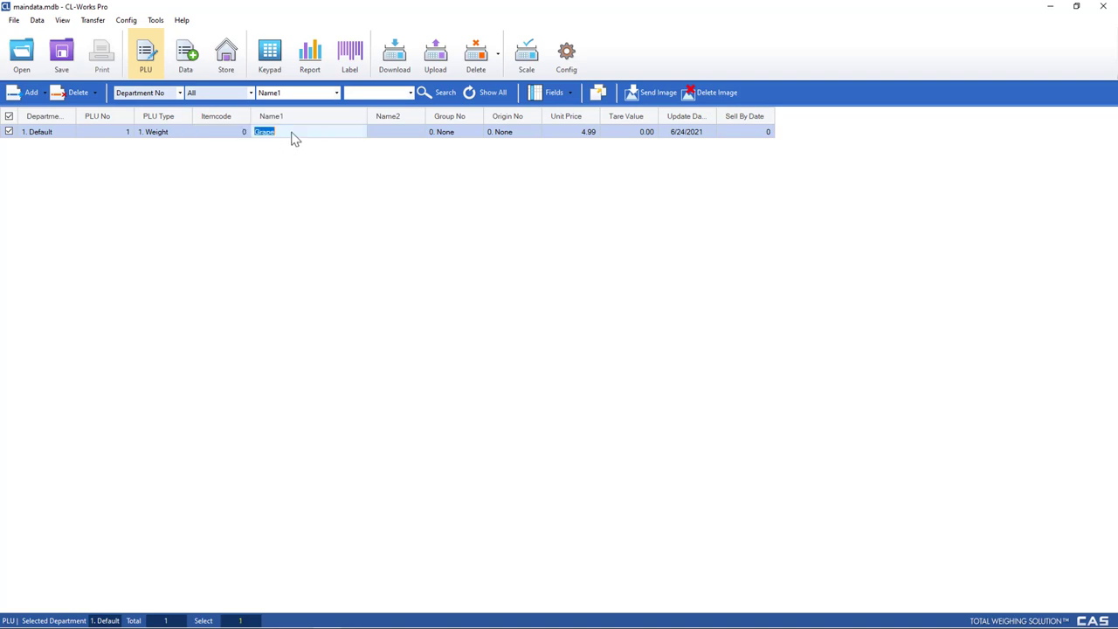
click(404, 133)
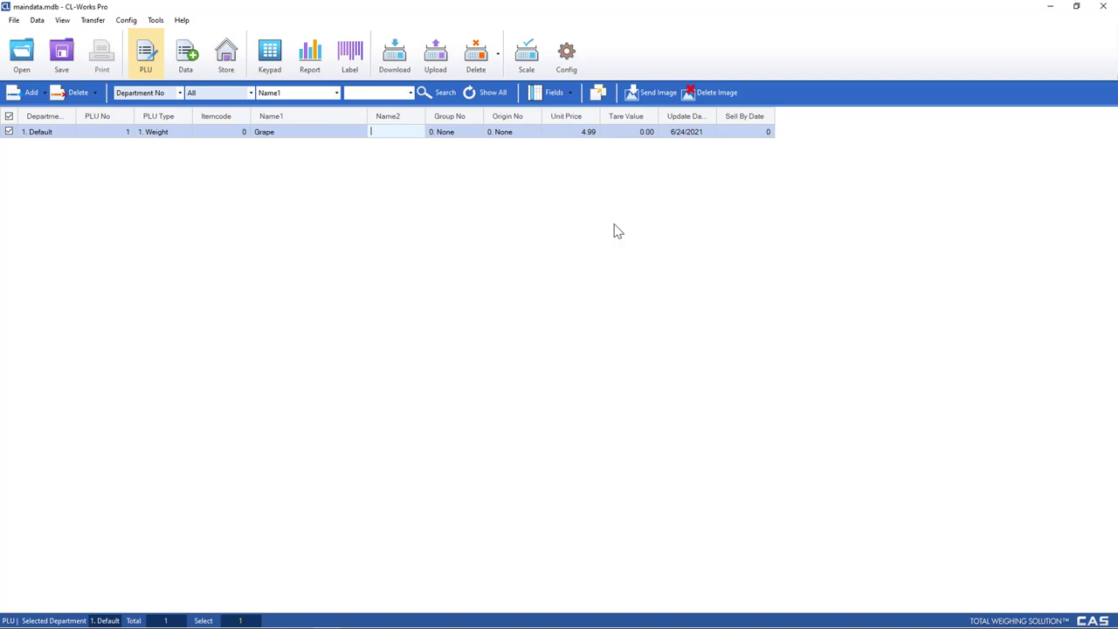
Step: Save the modified PLU data and close the configuration settings without changing them
click(575, 70)
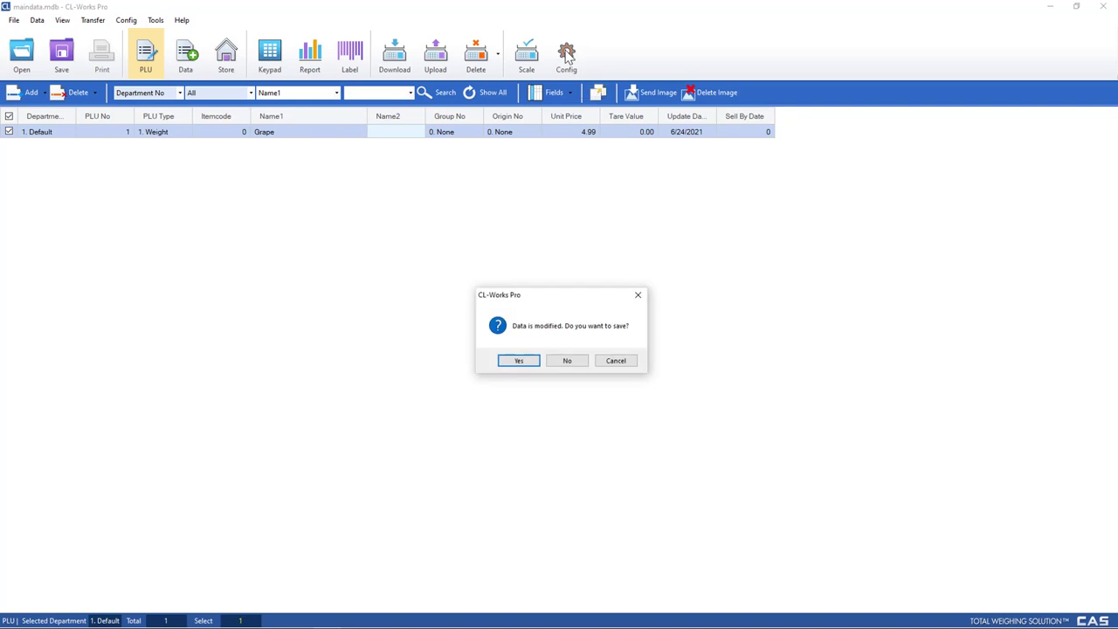
click(519, 360)
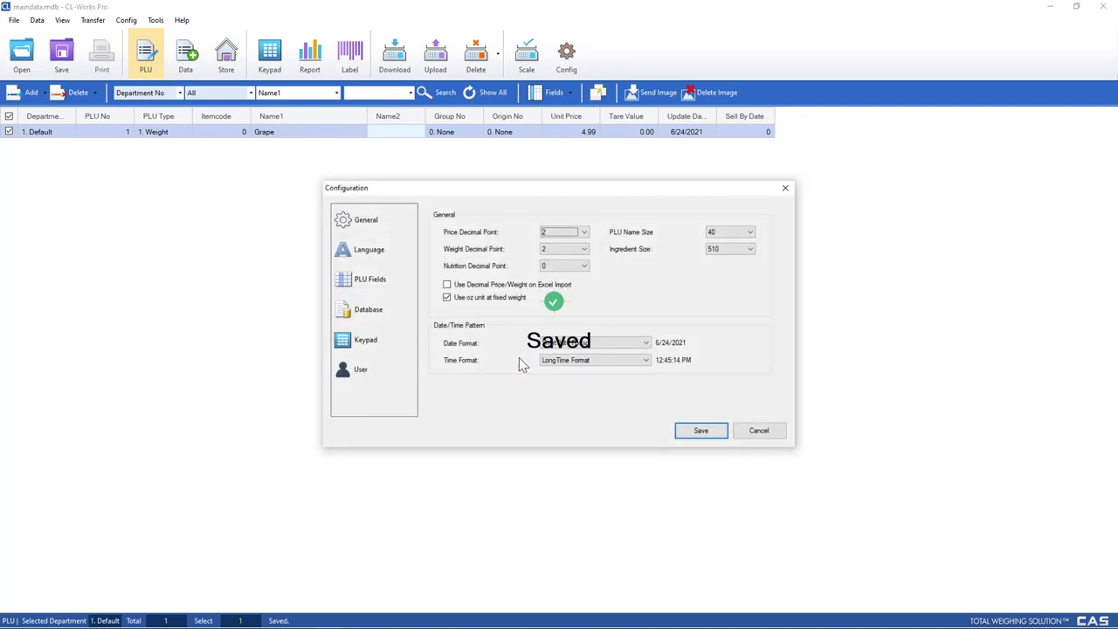
key(Escape)
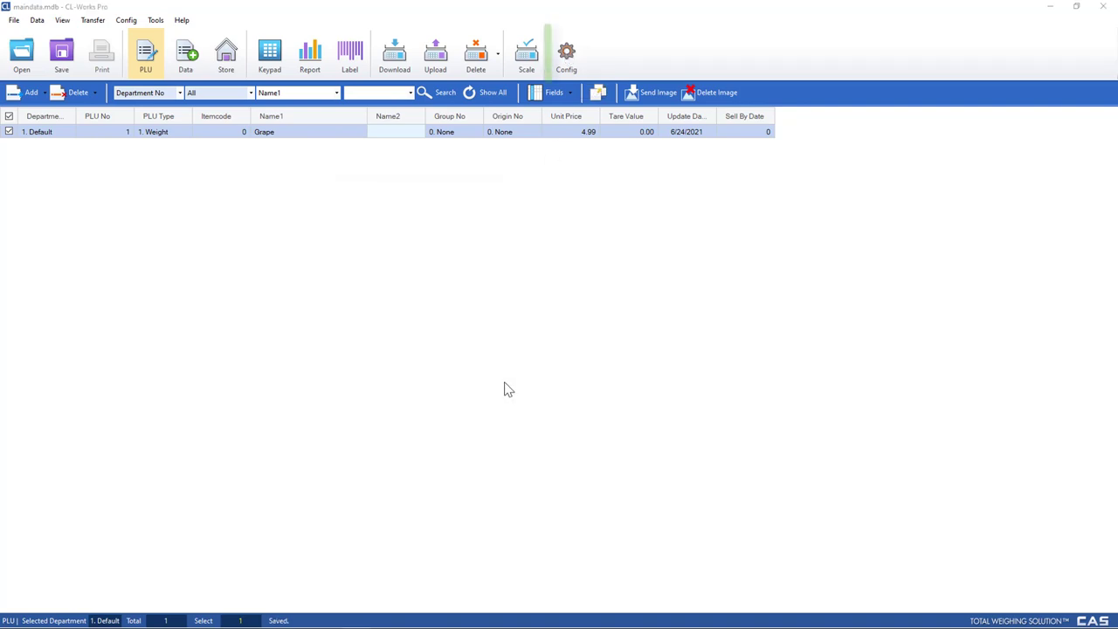
Step: Enable the Name3 PLU field in the configuration and apply the setting to all data
click(567, 68)
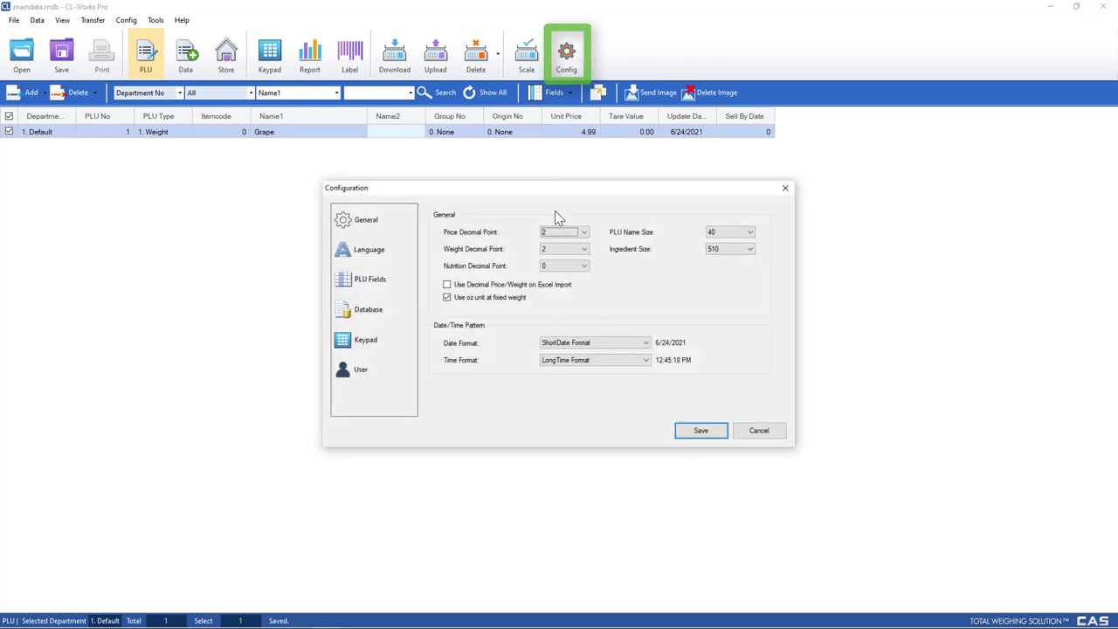
click(377, 290)
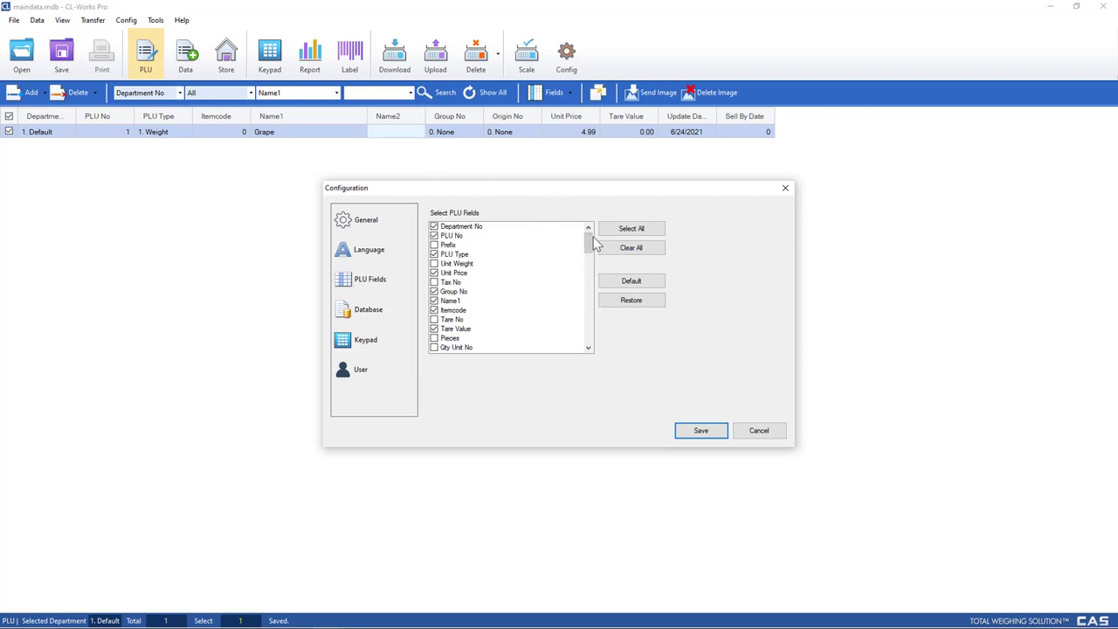
drag(591, 243, 601, 272)
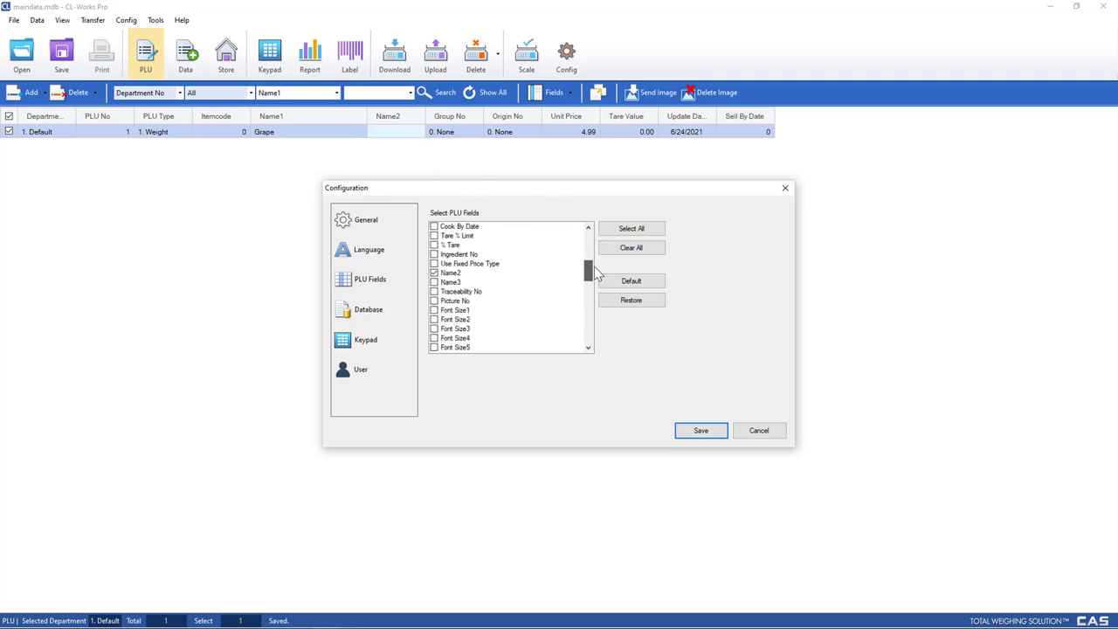
click(434, 283)
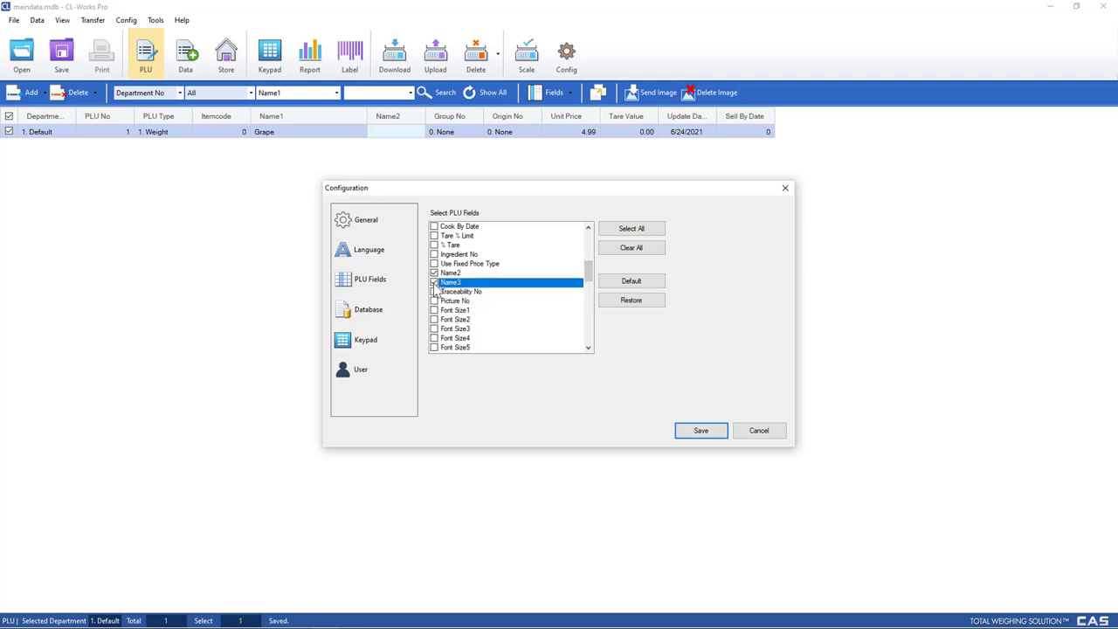
click(722, 441)
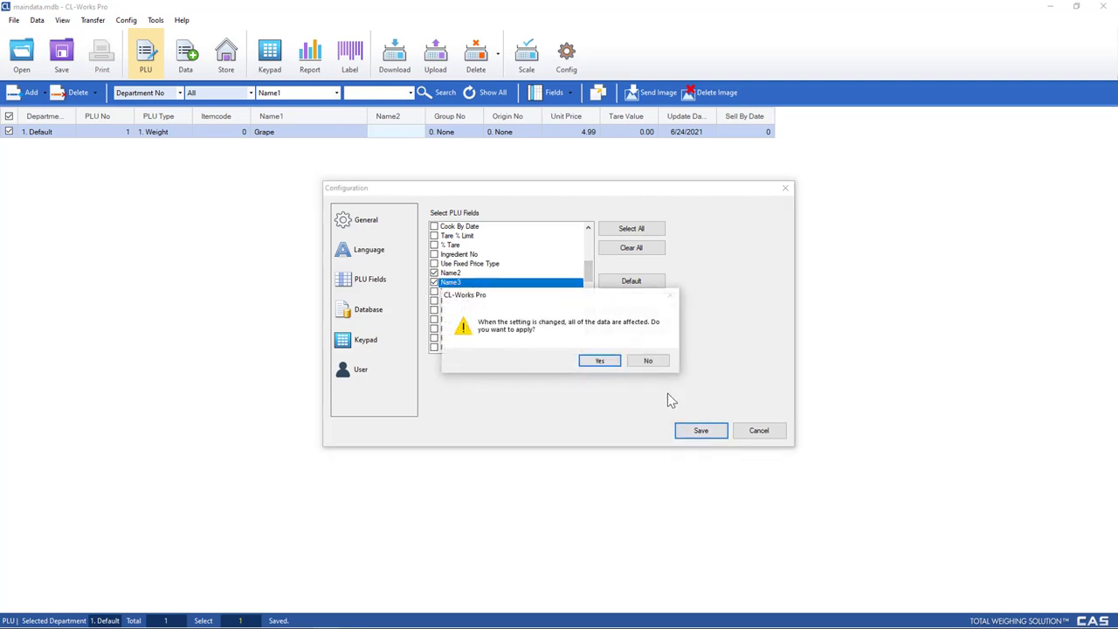
click(602, 360)
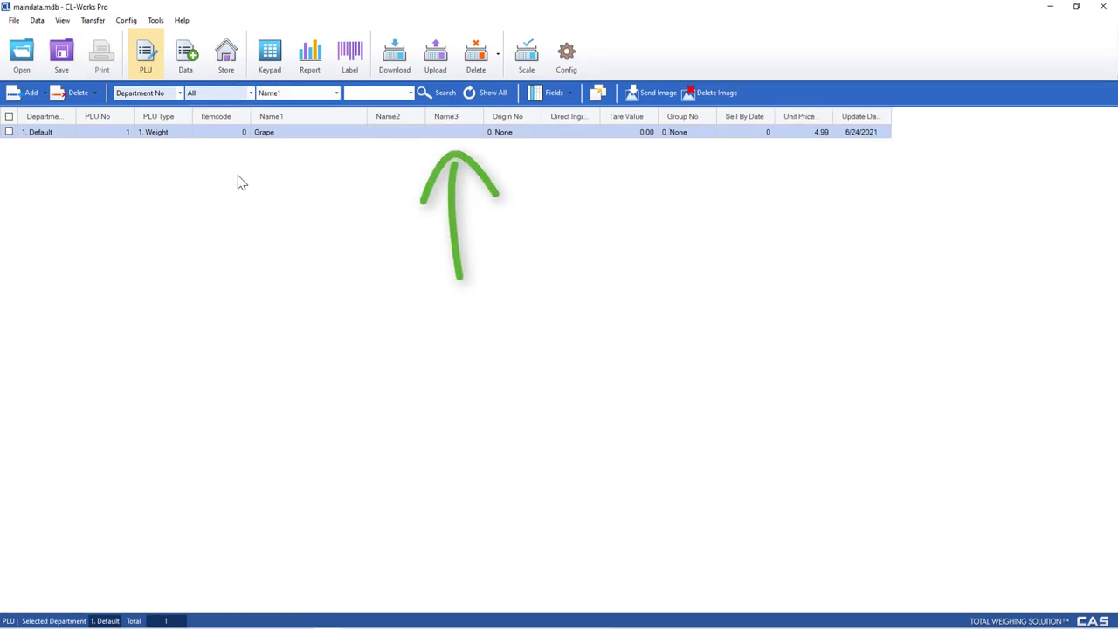
Step: Add a department named Deli to the department data and save it
click(185, 57)
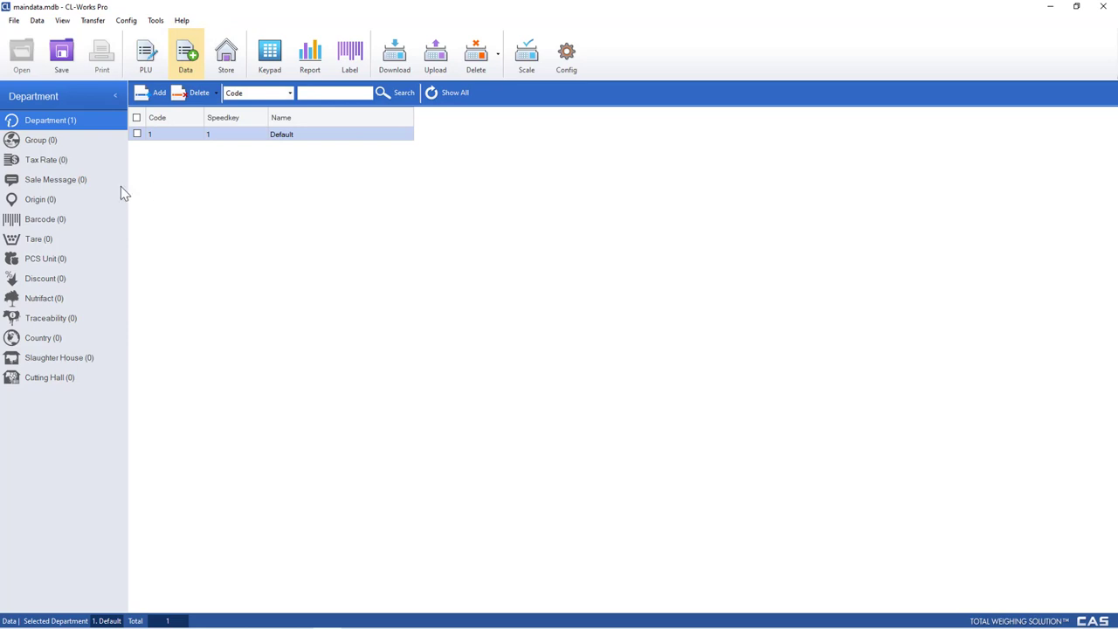
click(150, 96)
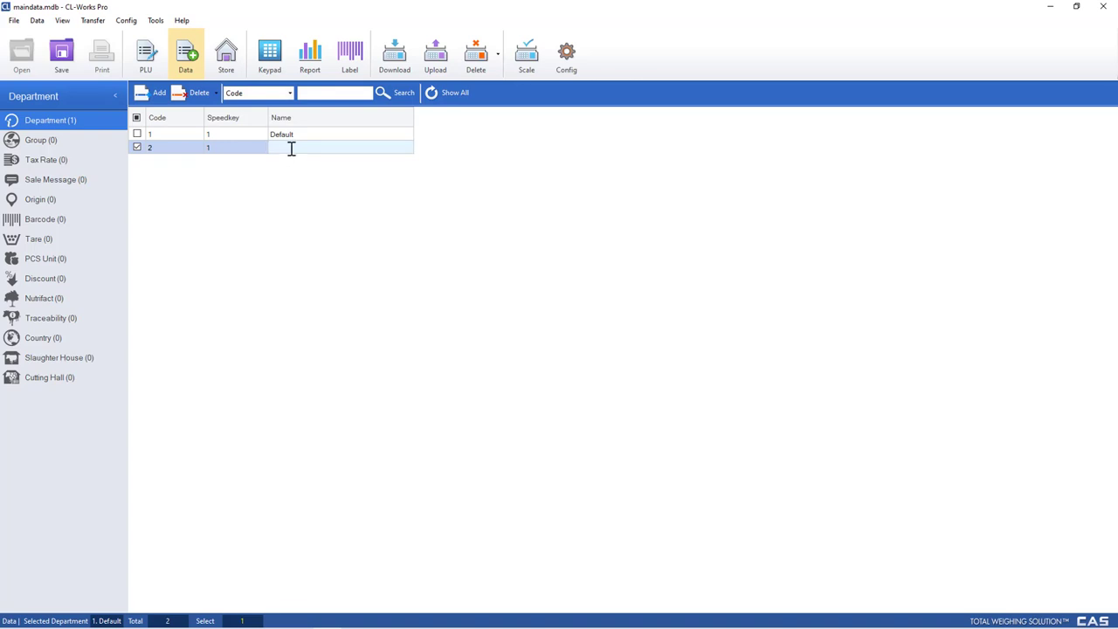
text(Deli)
key(Return)
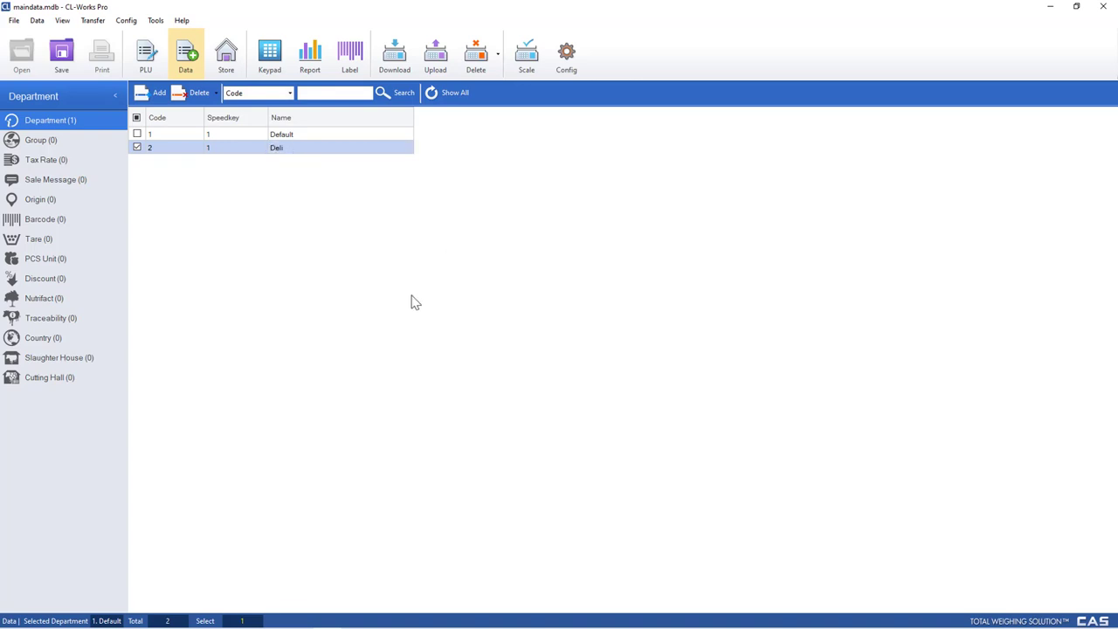
click(41, 144)
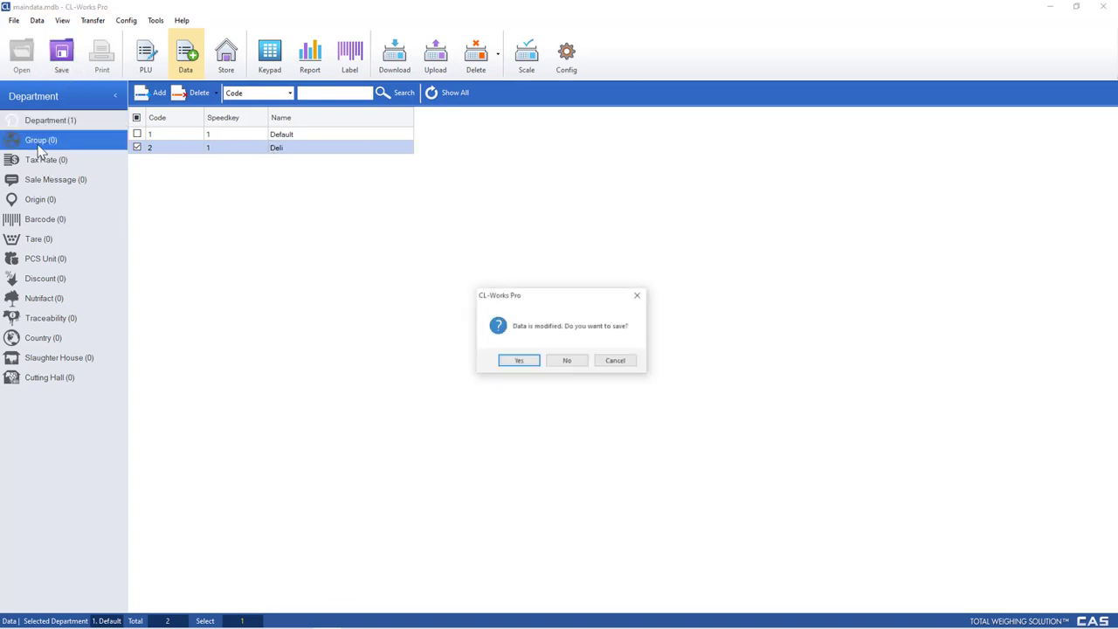
click(534, 364)
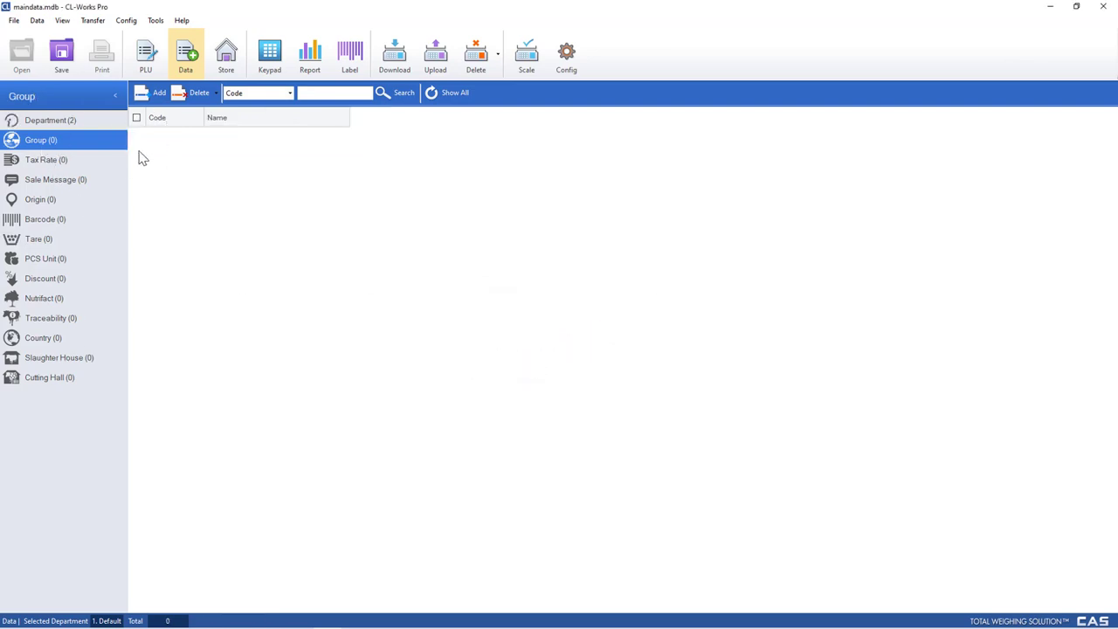
Step: Add a sale message reading "Visit CASUSA.com" and save it
click(56, 162)
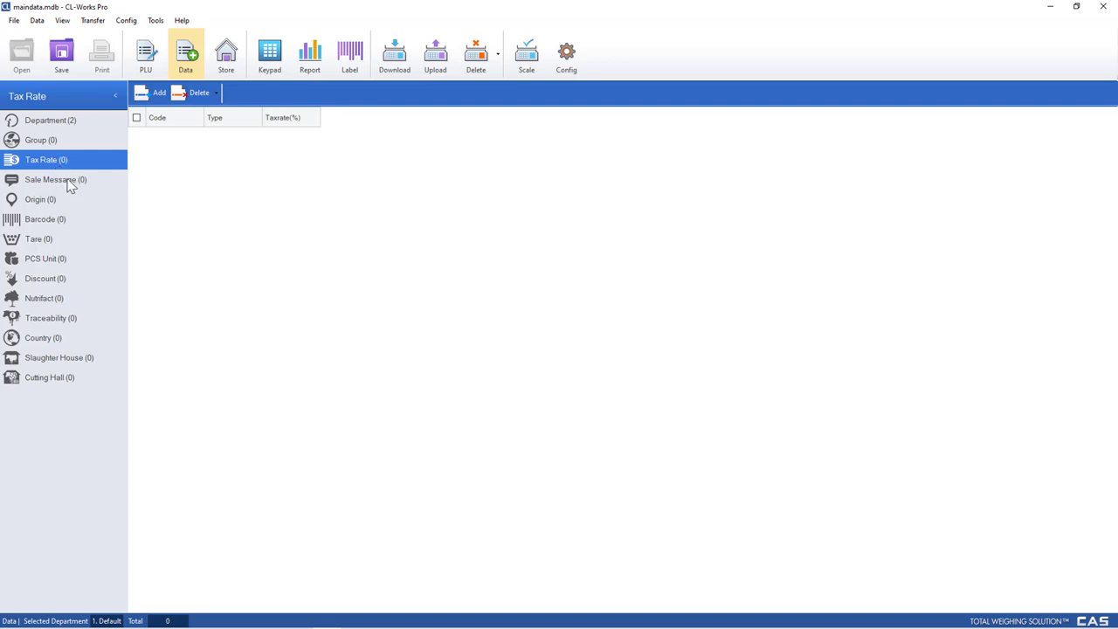
click(70, 184)
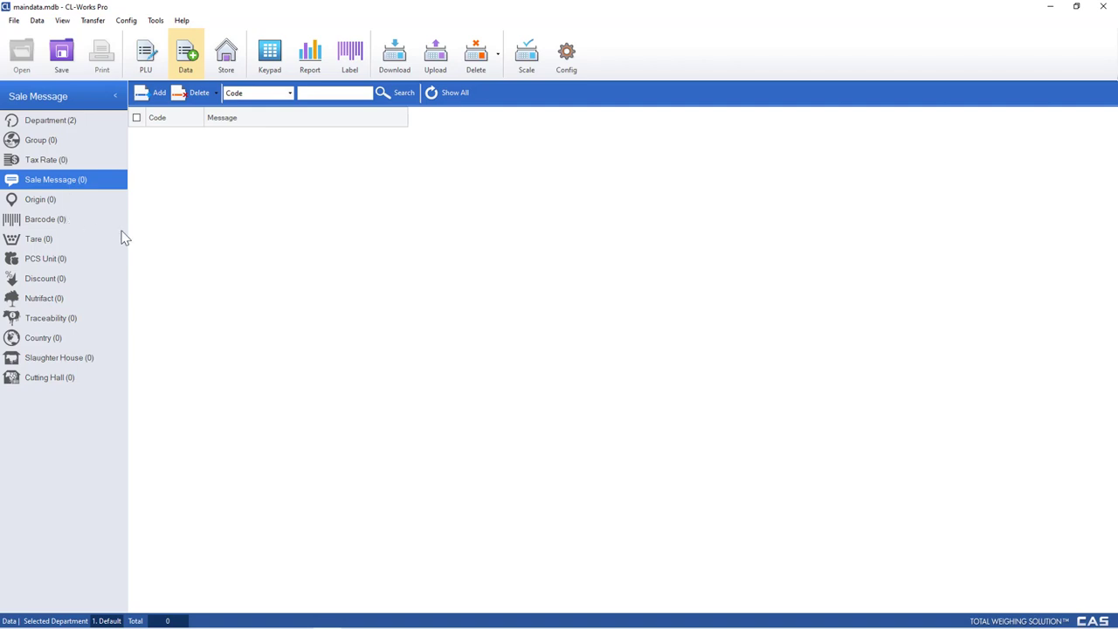
click(151, 93)
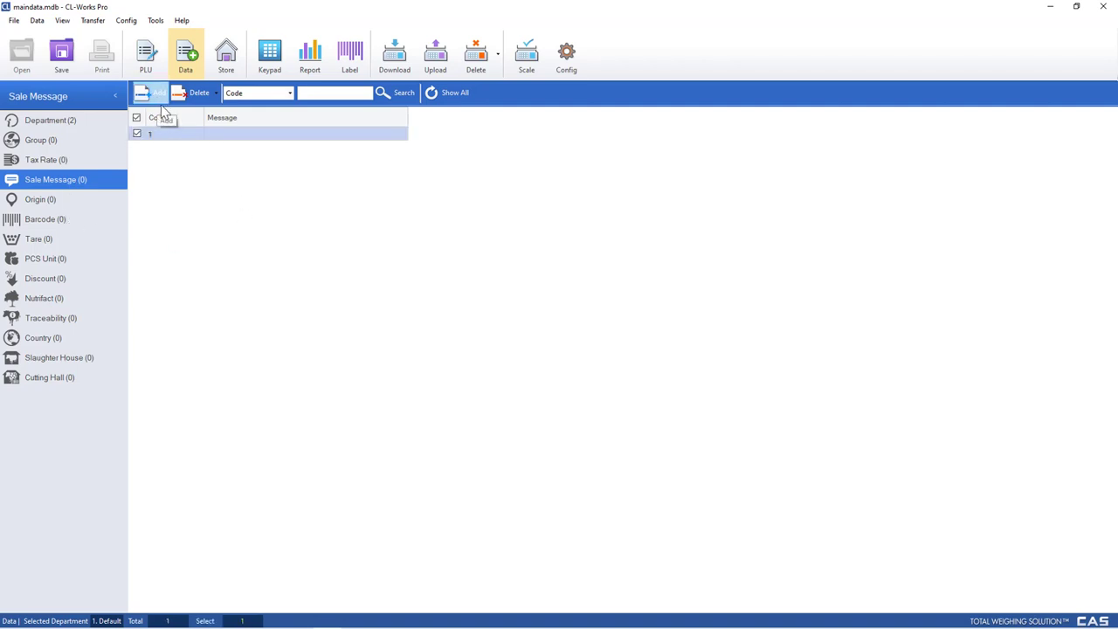
click(218, 136)
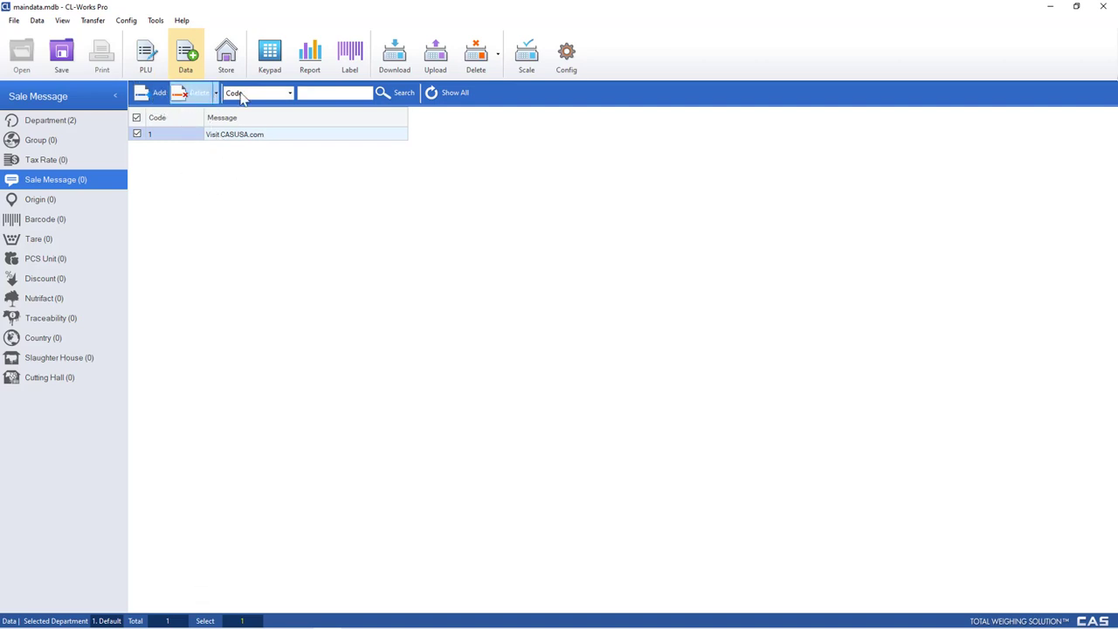
click(61, 54)
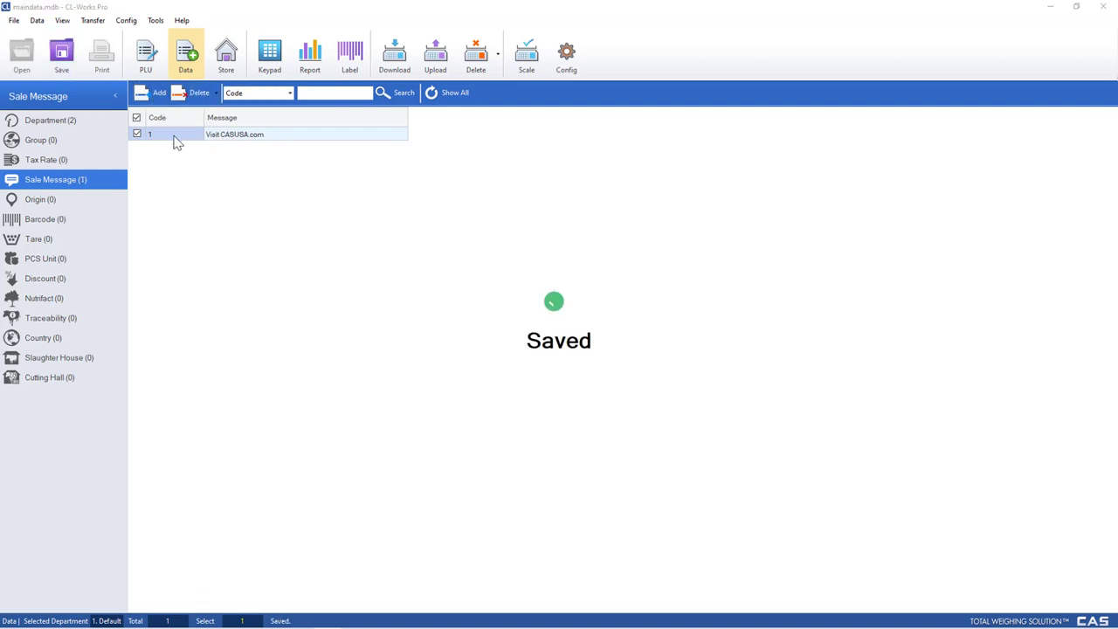
click(260, 135)
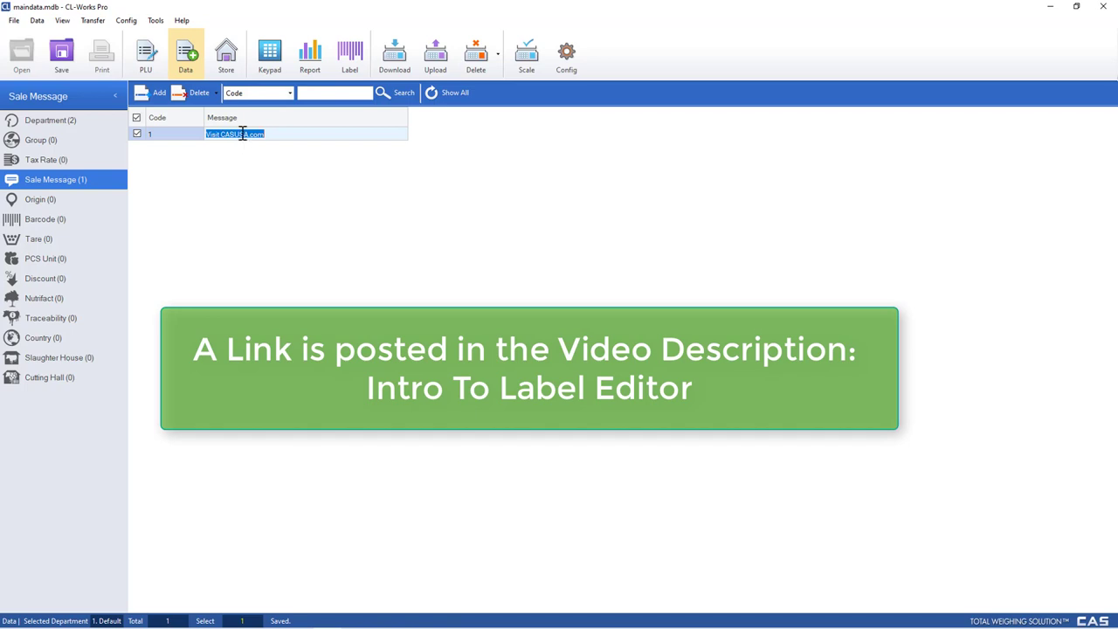
Step: Add a new record to the barcode data
click(40, 201)
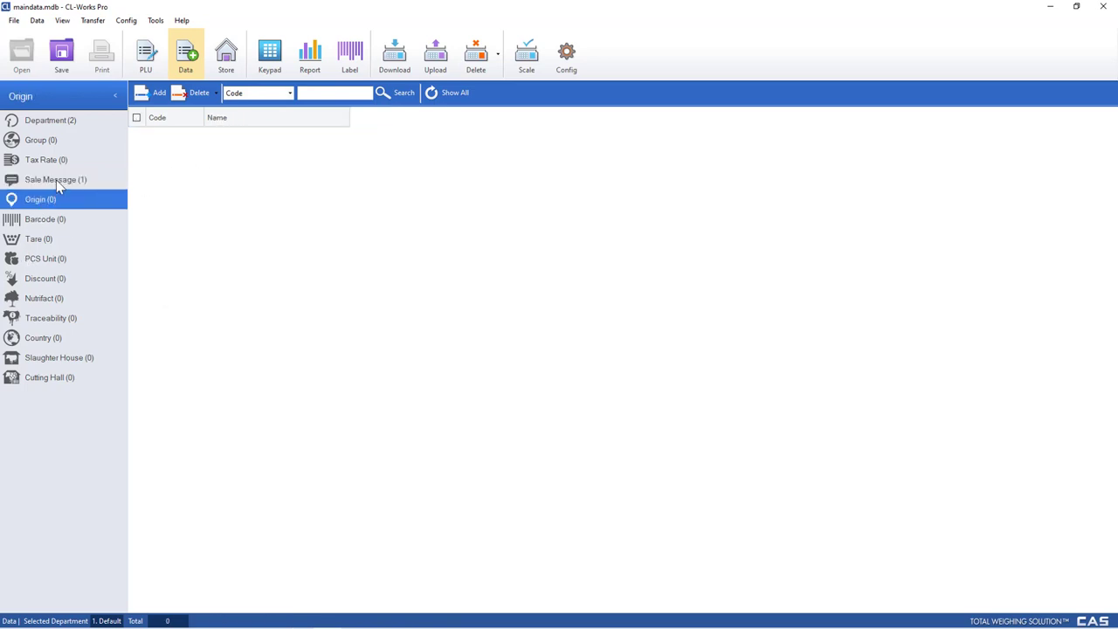
click(55, 180)
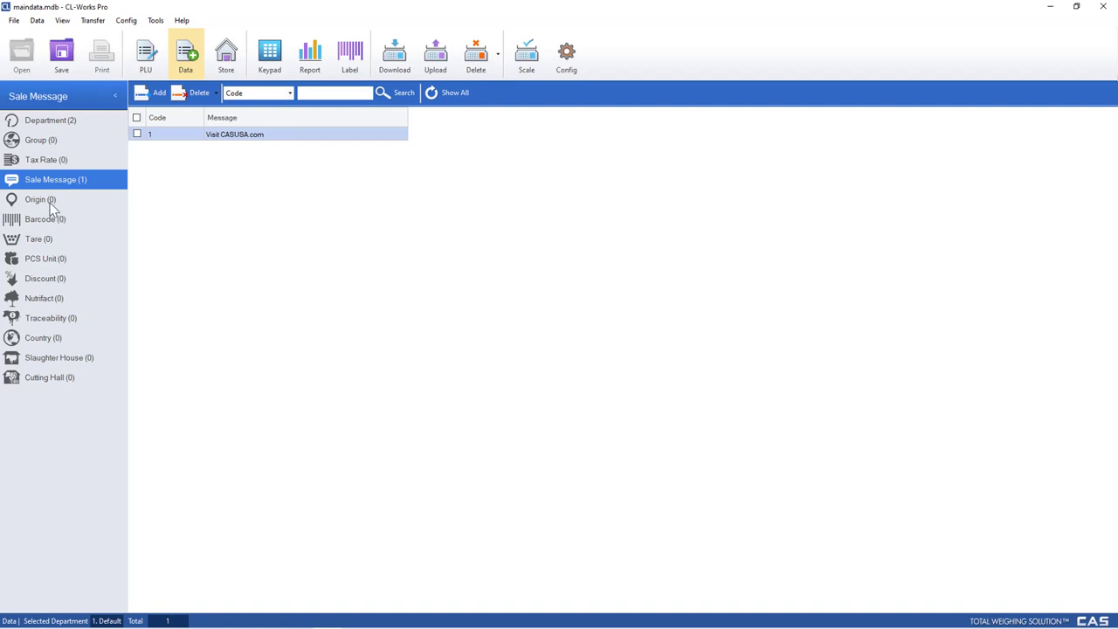
click(50, 206)
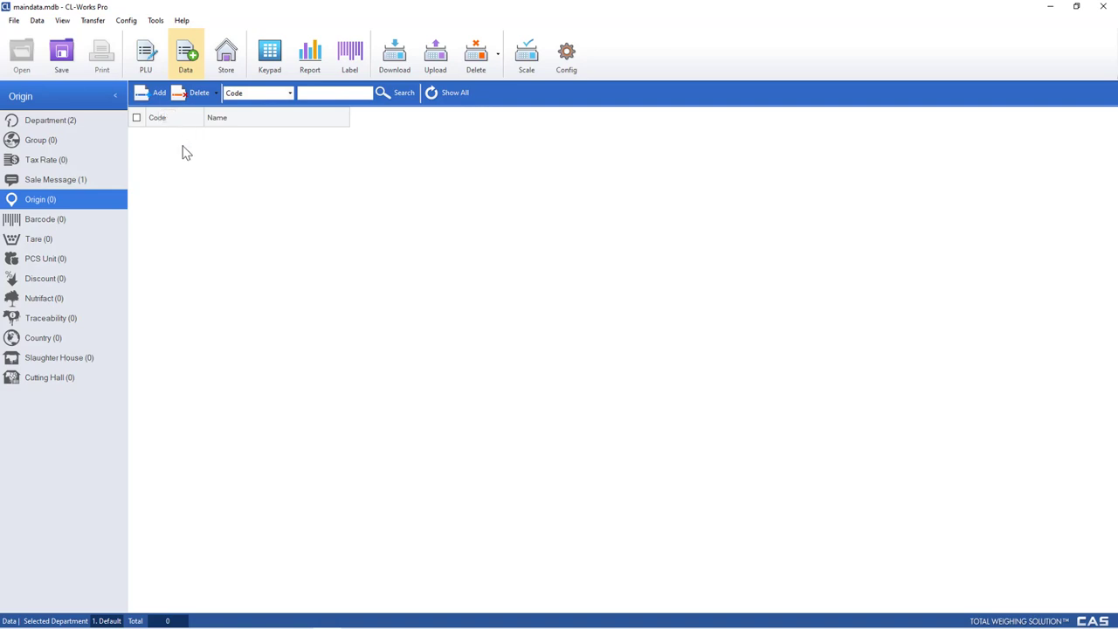
click(70, 229)
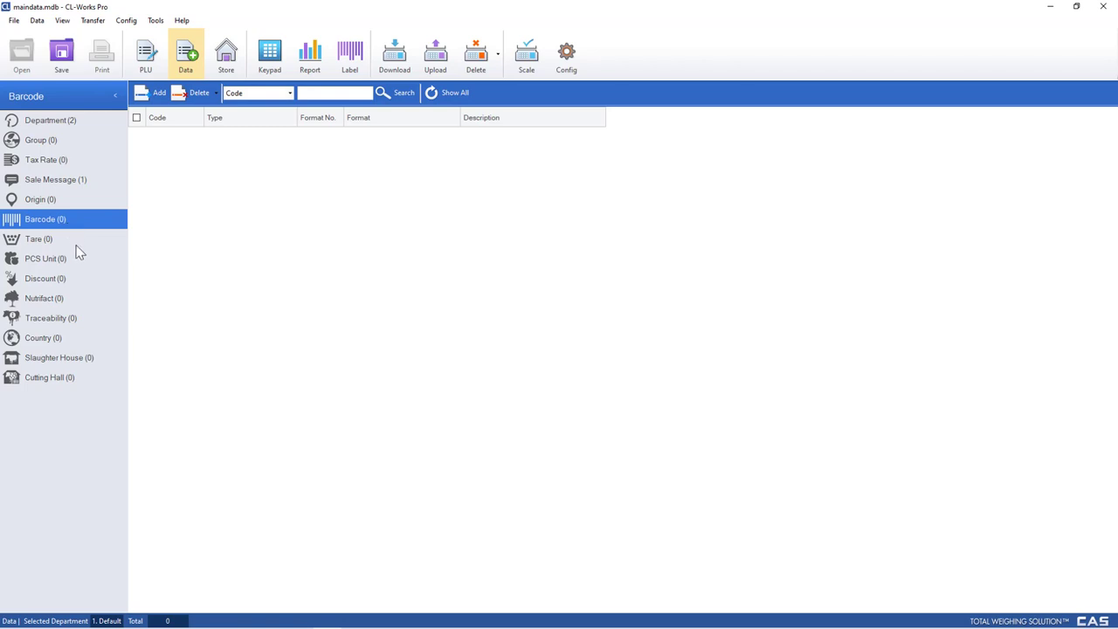
click(150, 103)
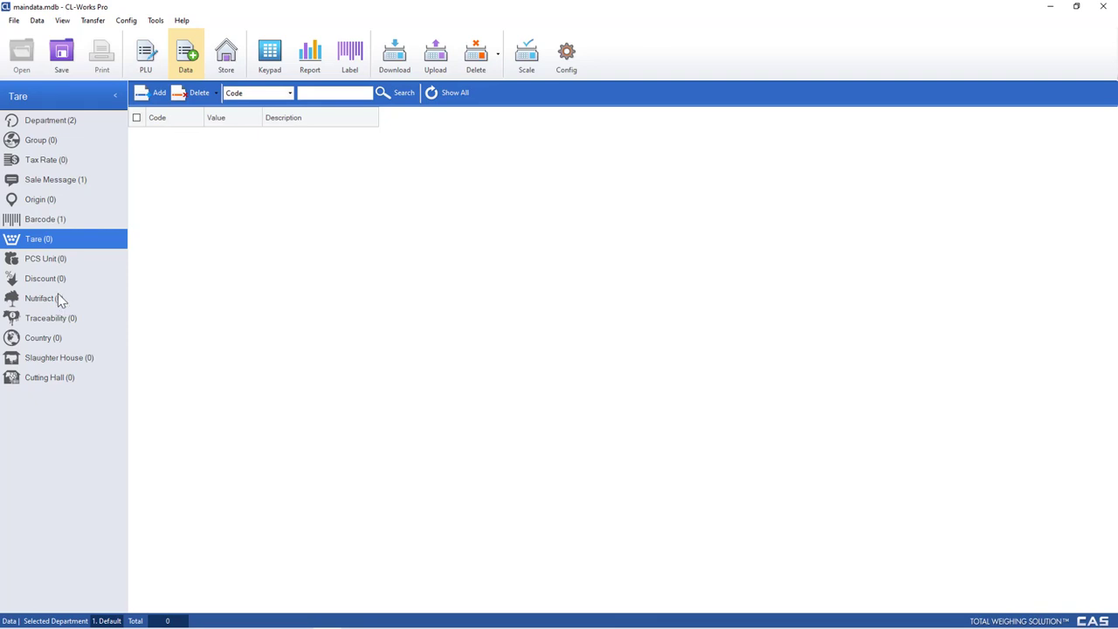
Step: Look through the PCS unit, discount, nutrifact and traceability tables and their fields
click(70, 257)
click(67, 281)
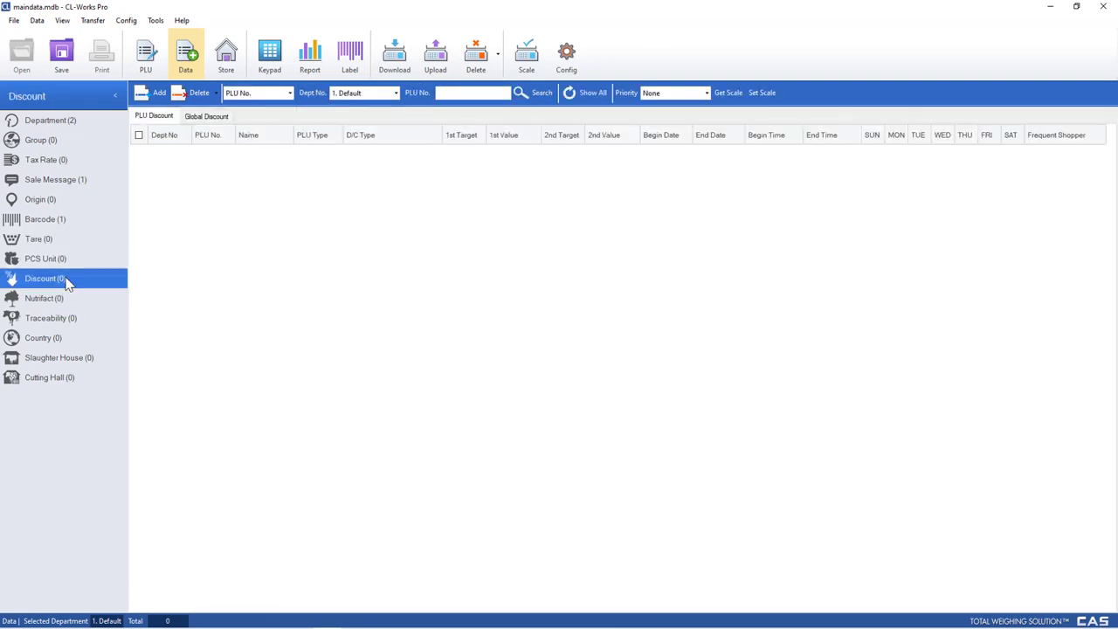
click(62, 299)
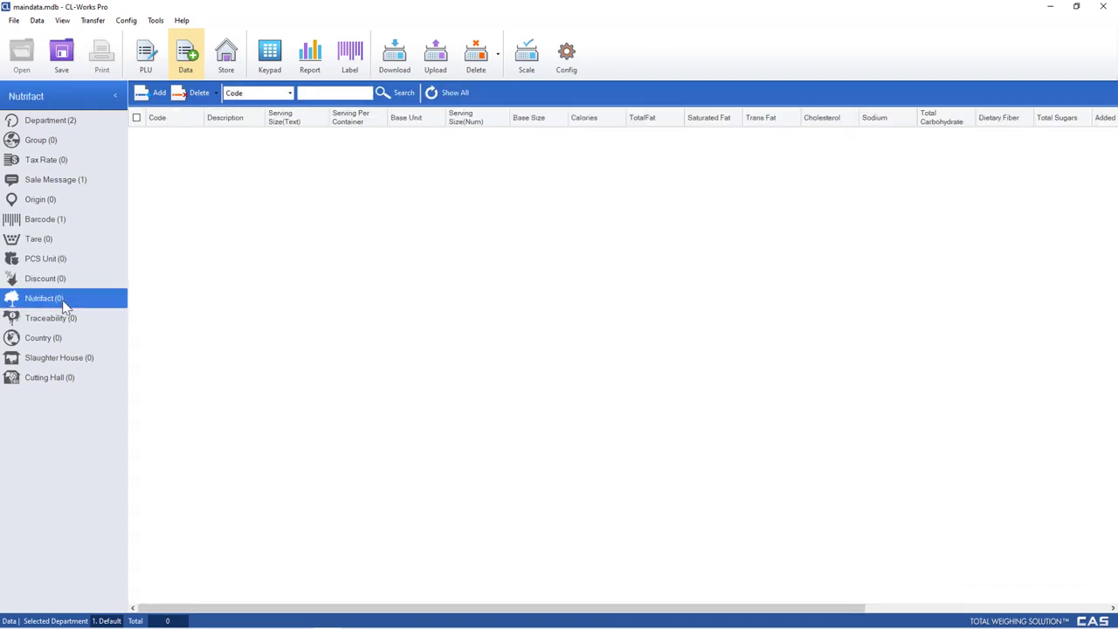
click(72, 321)
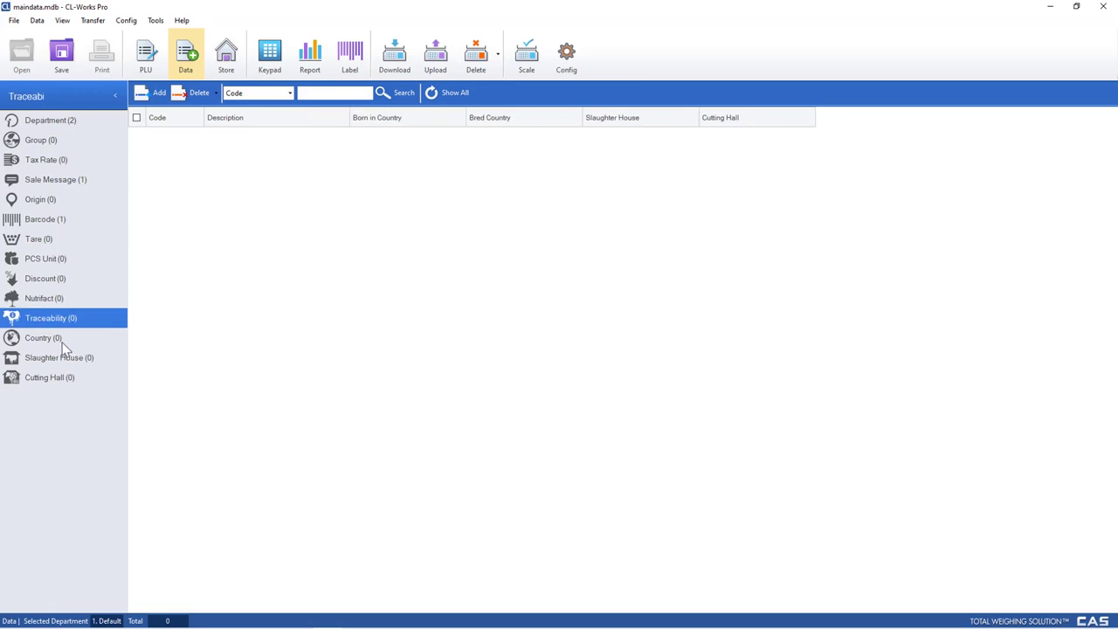
Step: Add a country record named USA to the country data and save it
click(64, 346)
click(144, 98)
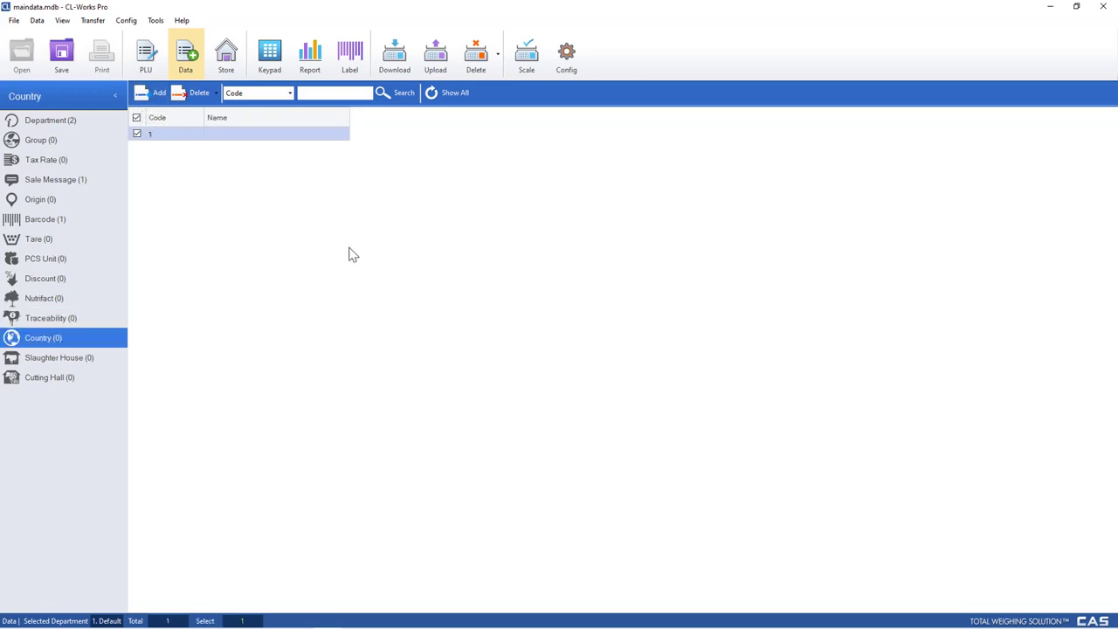
click(225, 137)
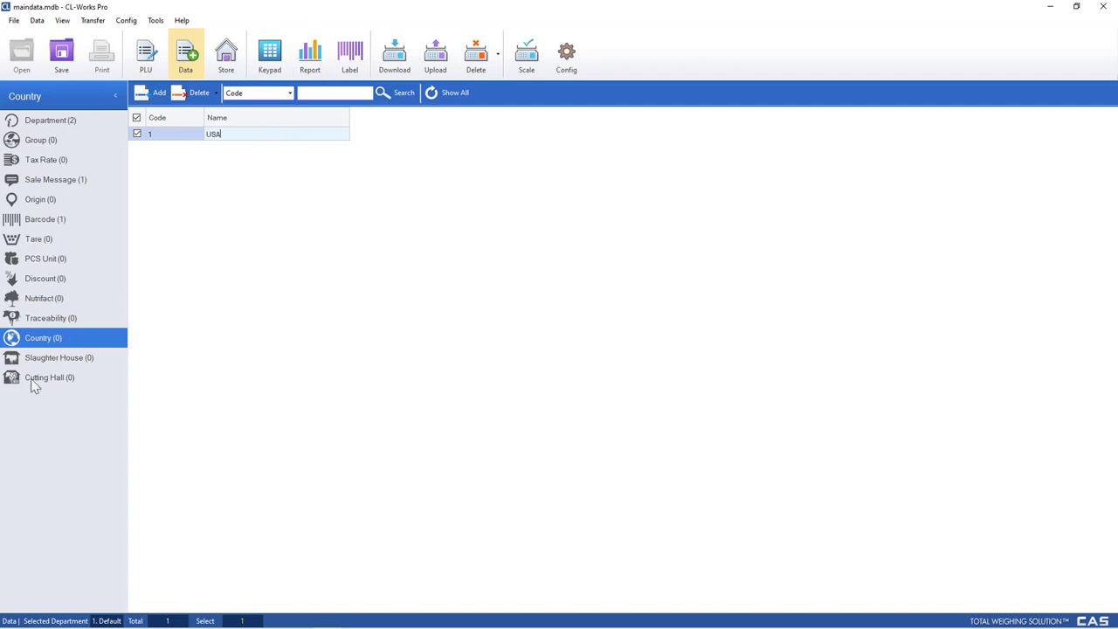
click(47, 360)
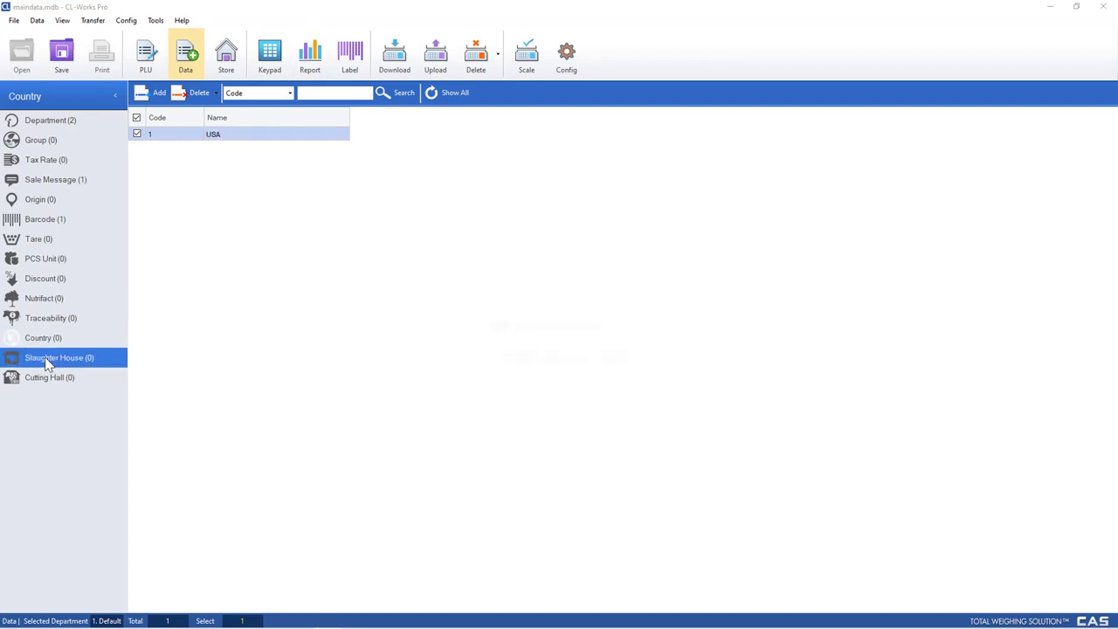
click(518, 364)
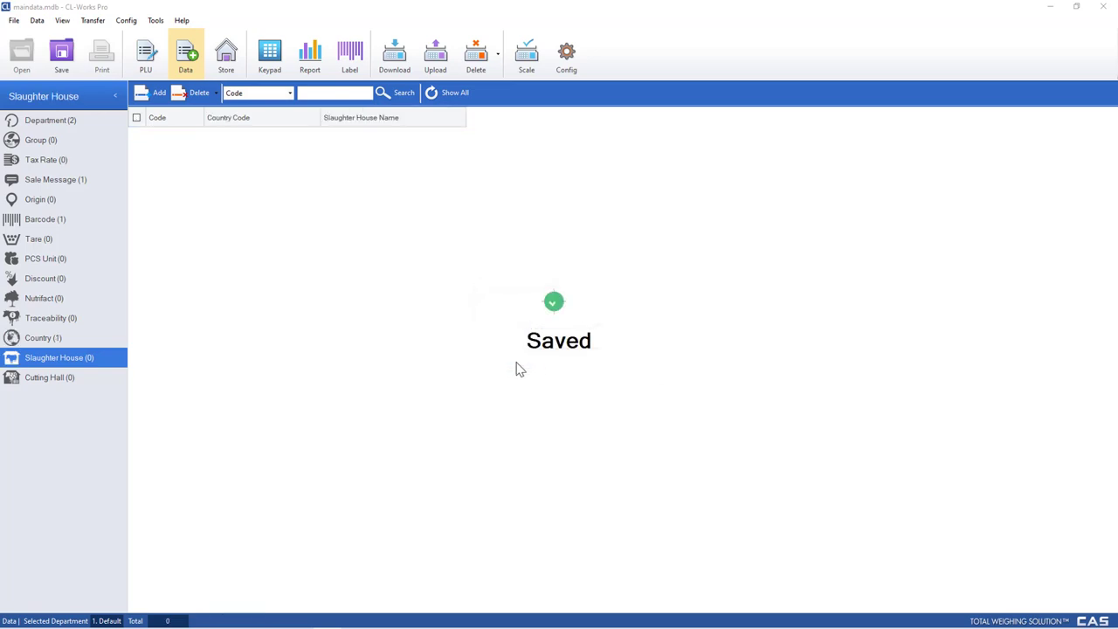
Step: View the cutting hall table and return to the department data
click(70, 382)
click(60, 122)
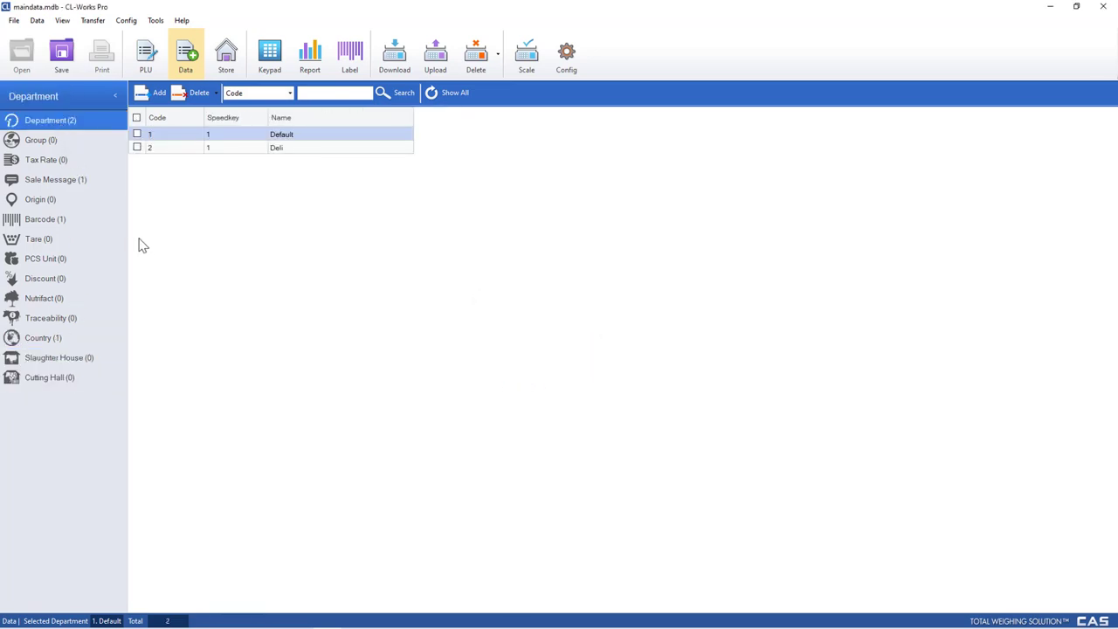
Step: Add a store named CAS NJ to the store data, fill in its phone number, and save it
click(227, 70)
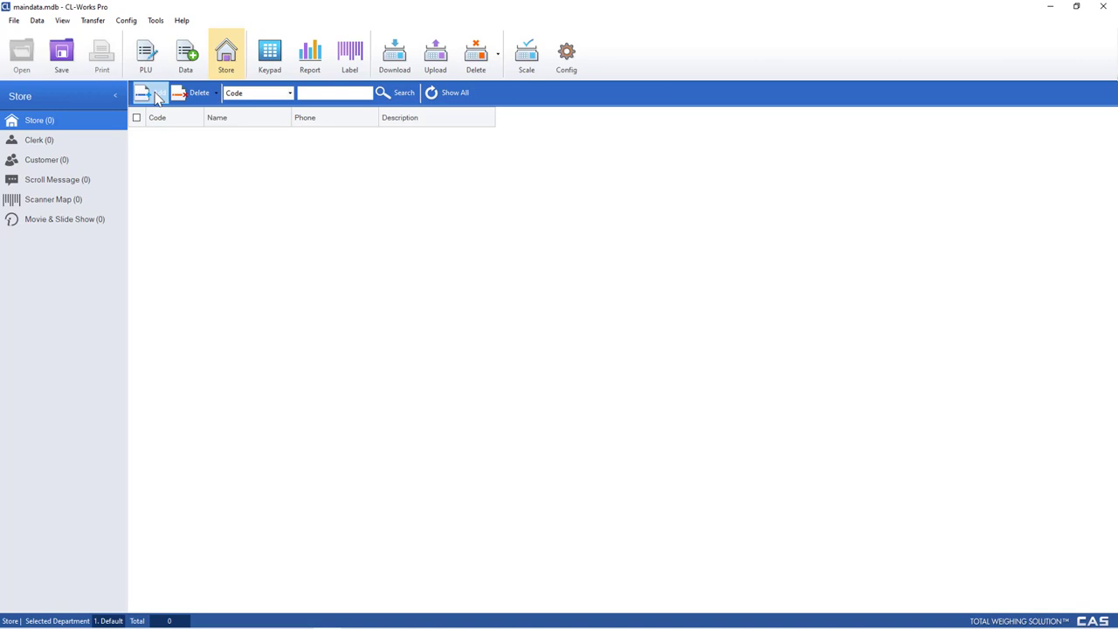
click(155, 97)
click(241, 134)
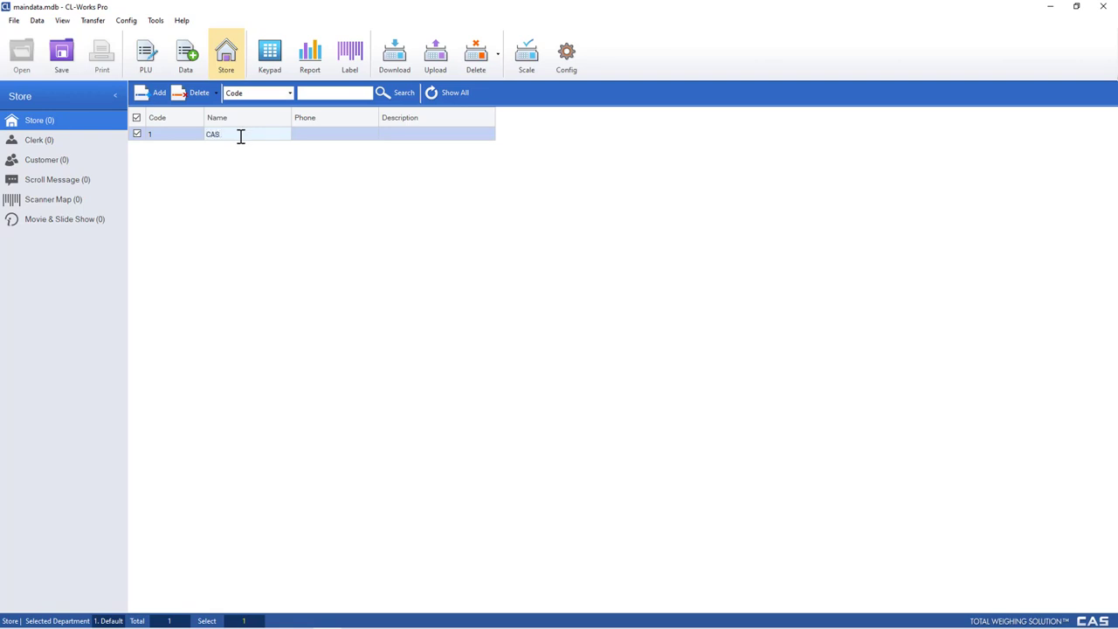
key(Tab)
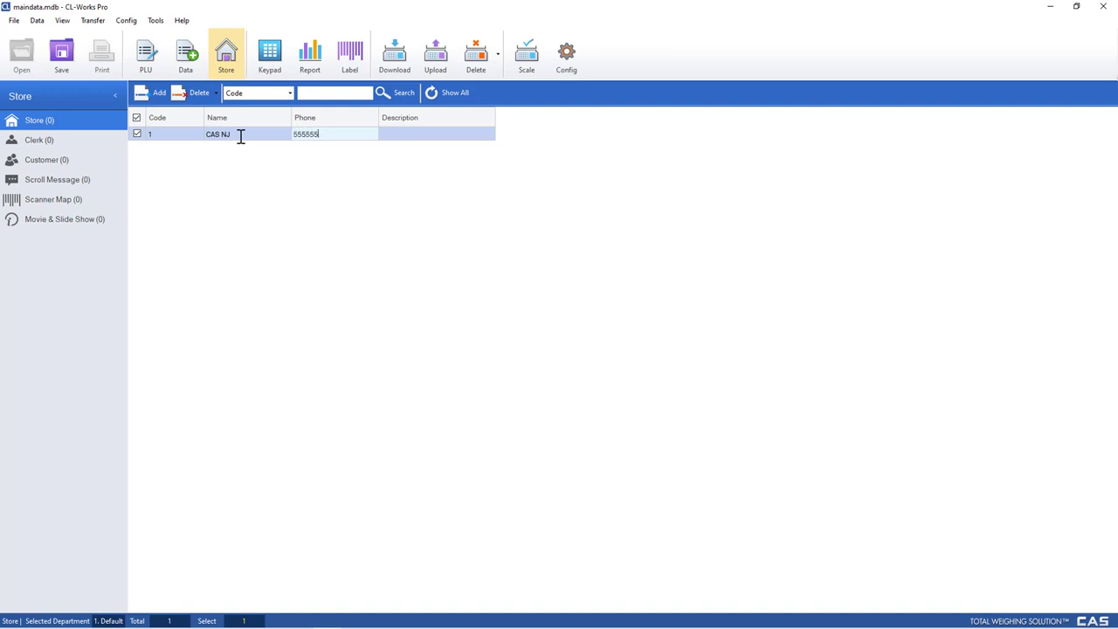
key(Tab)
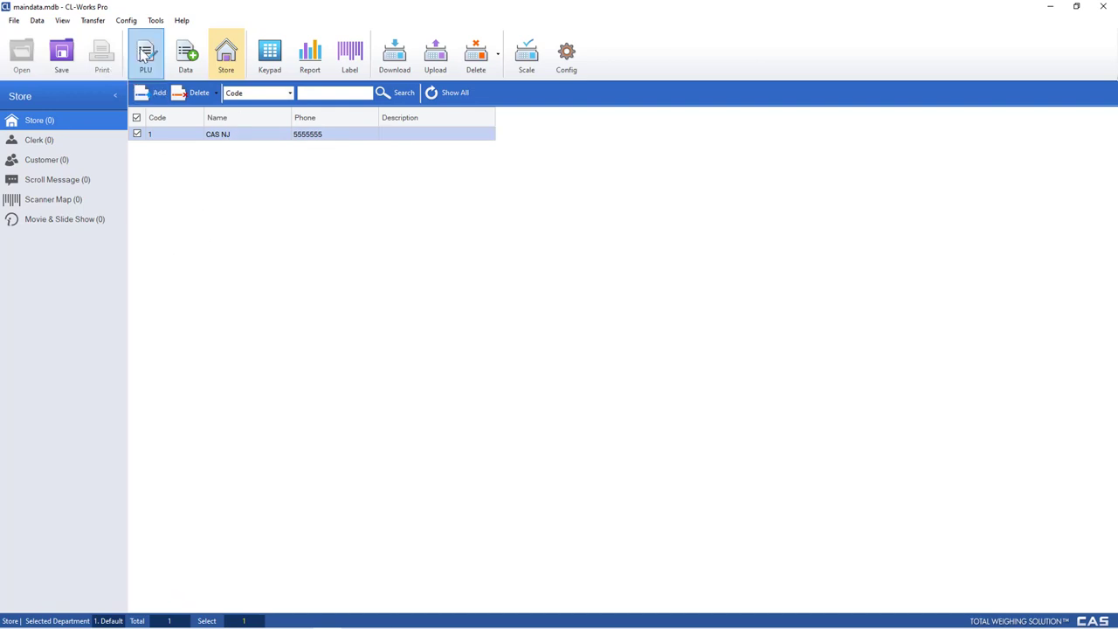
click(63, 52)
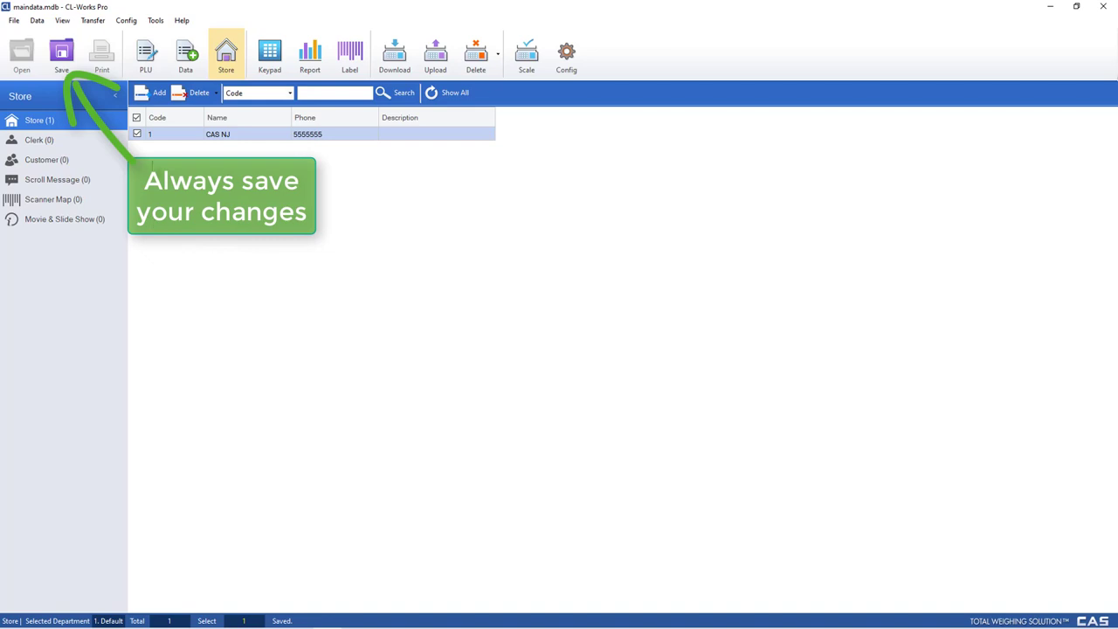
Step: Look through the clerk, customer, scroll message, scanner map and movie and slide show tables, ending back at the store data
click(45, 143)
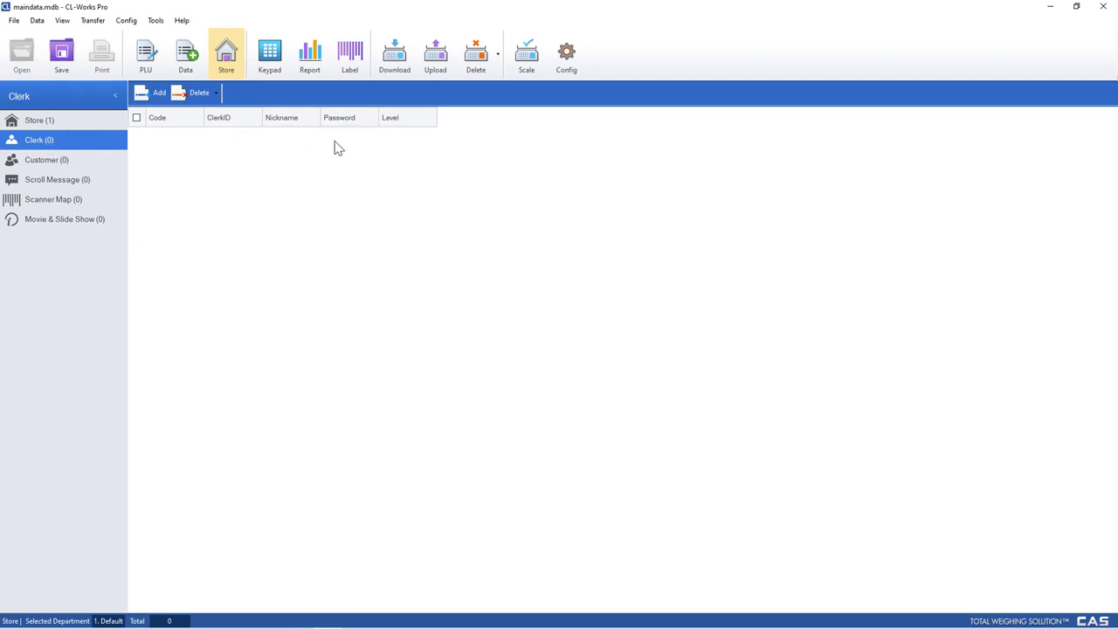
click(61, 162)
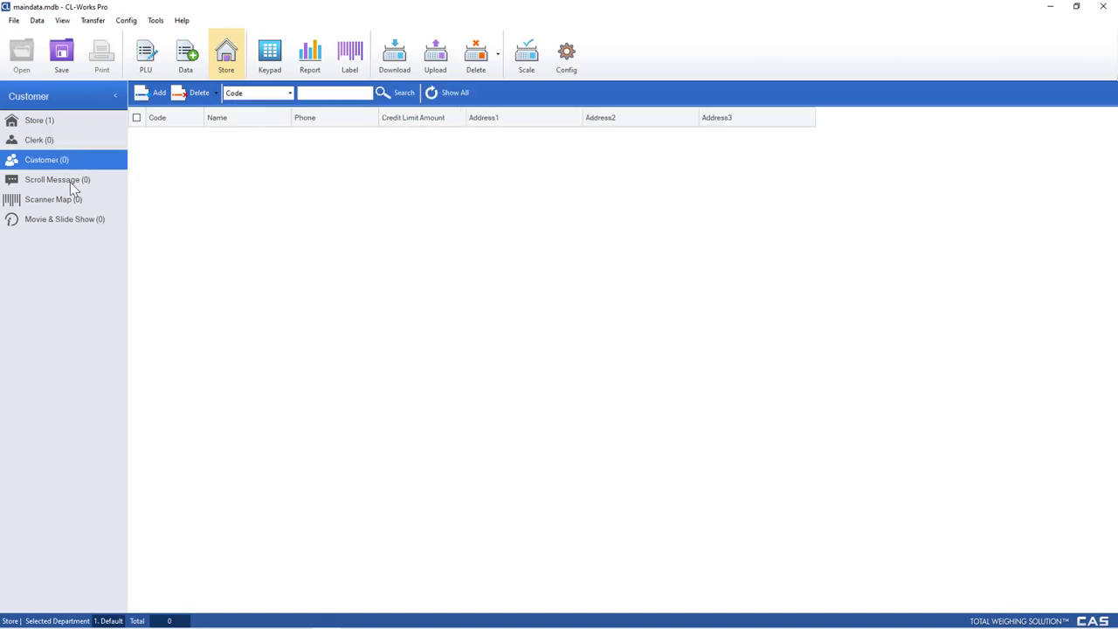
click(70, 182)
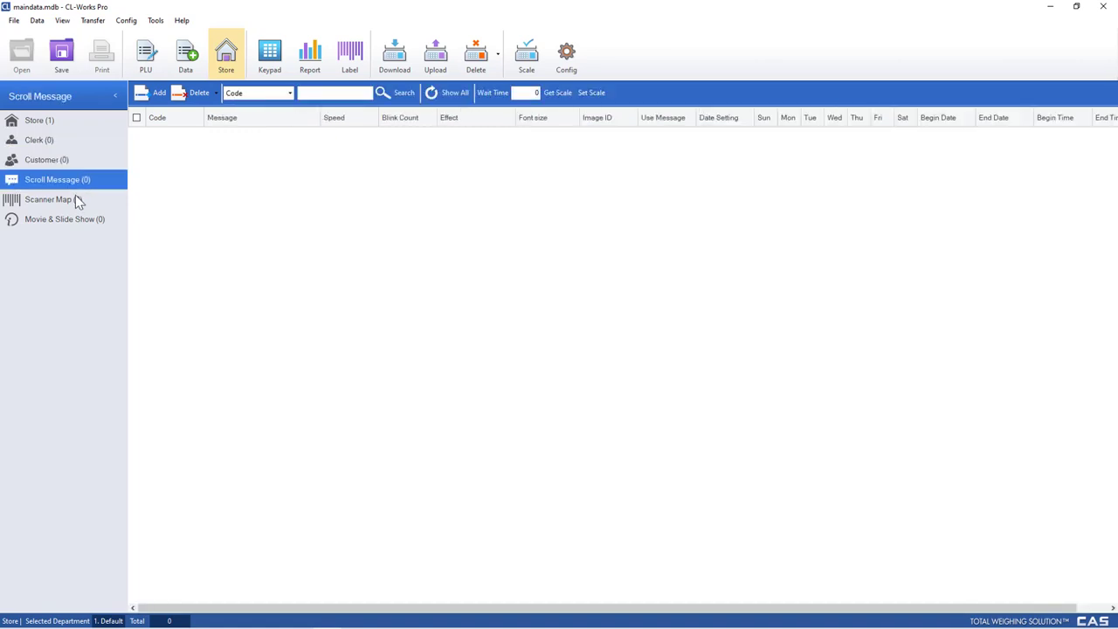
click(76, 199)
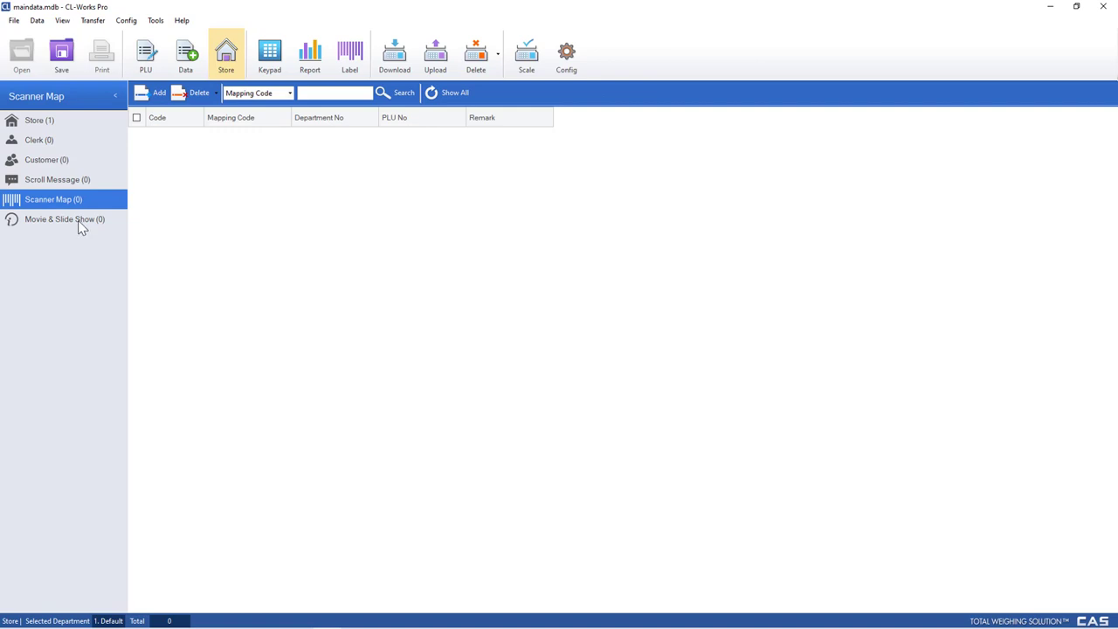
click(78, 220)
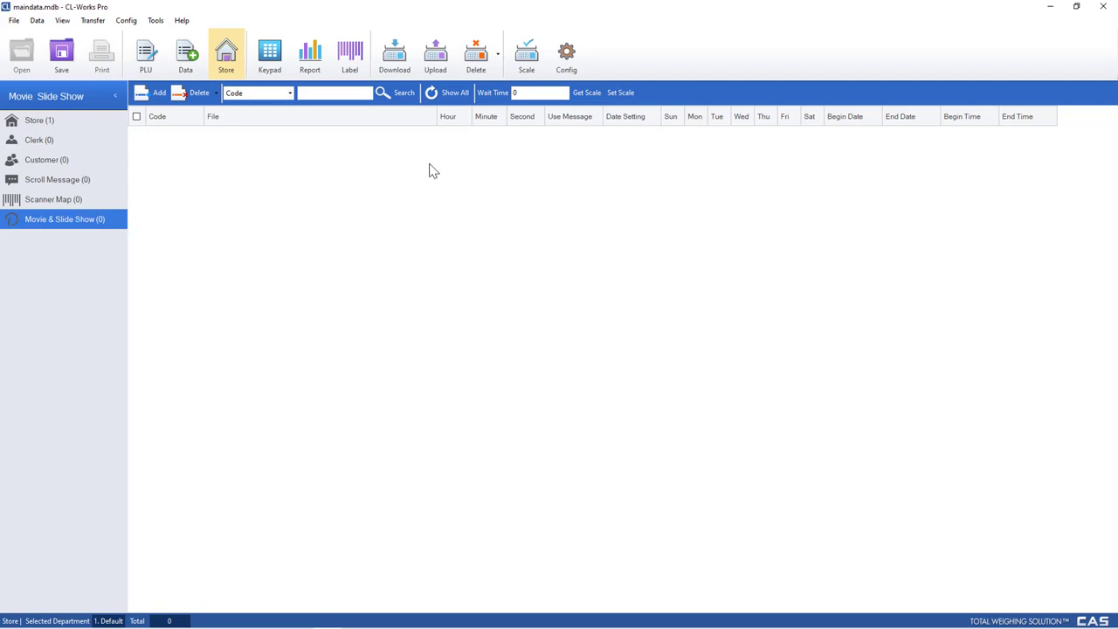
click(52, 119)
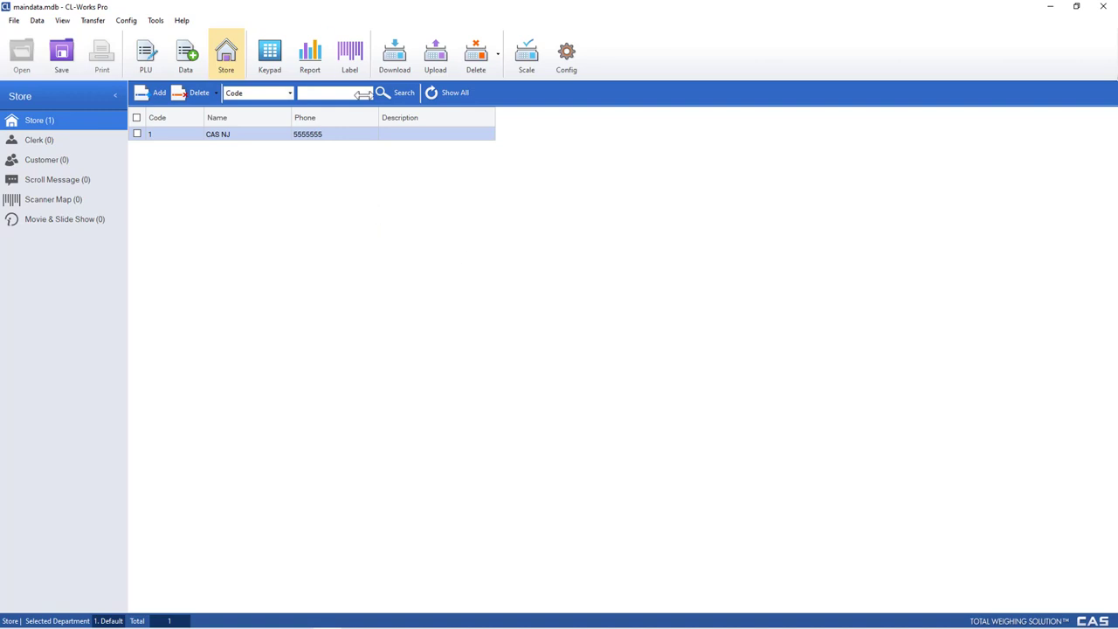
Step: Select the CL5500 scale at 192.168.1.12, run a connection test, and open the data sync list
click(145, 54)
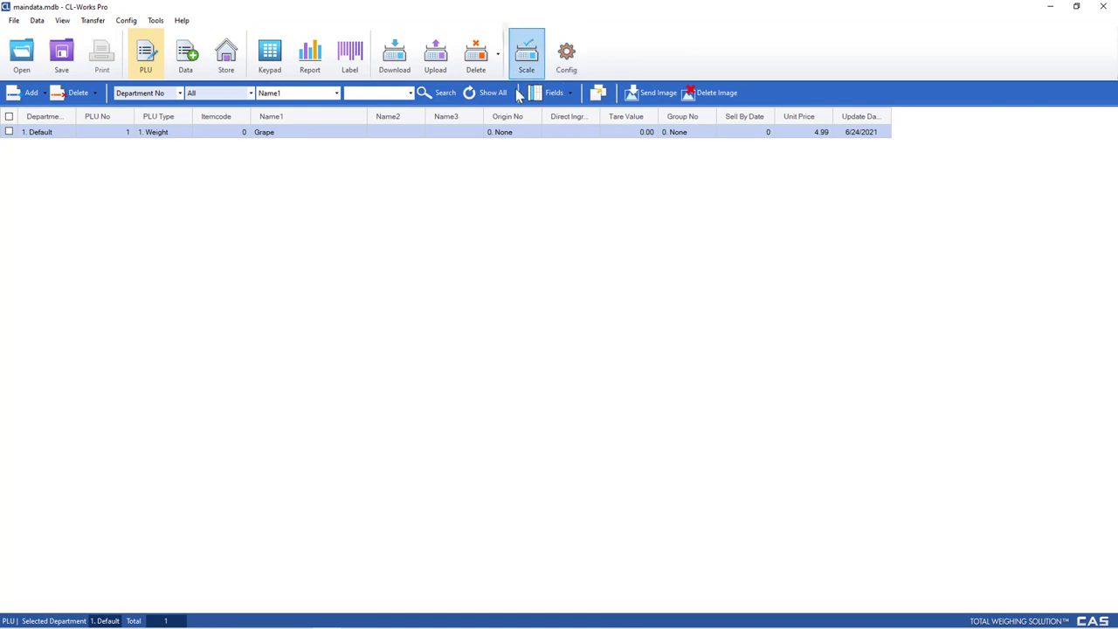
click(528, 58)
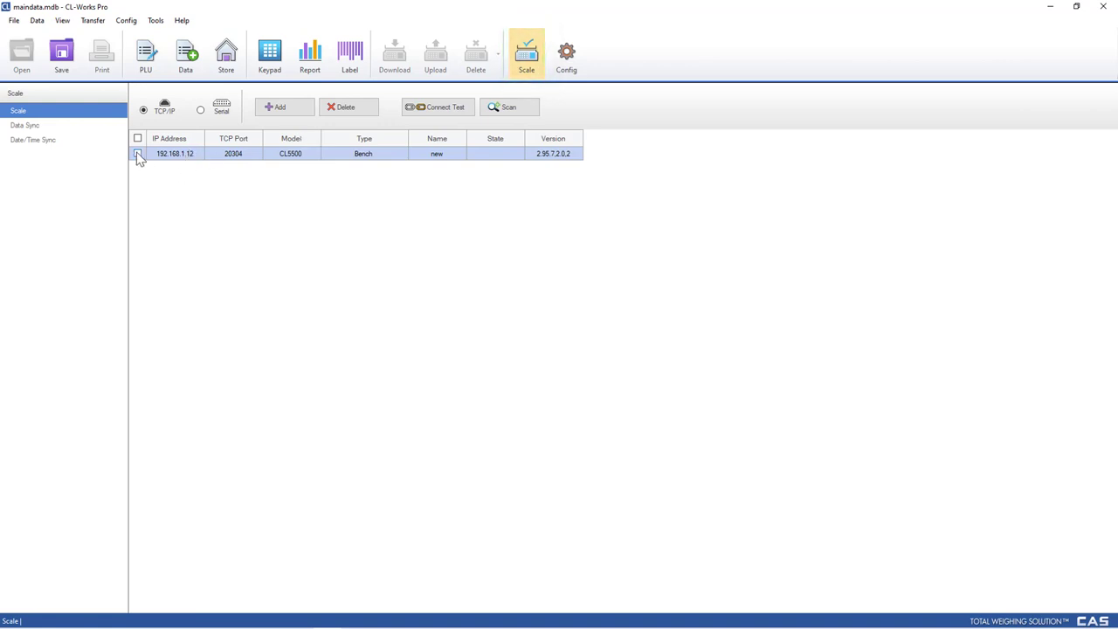
click(503, 108)
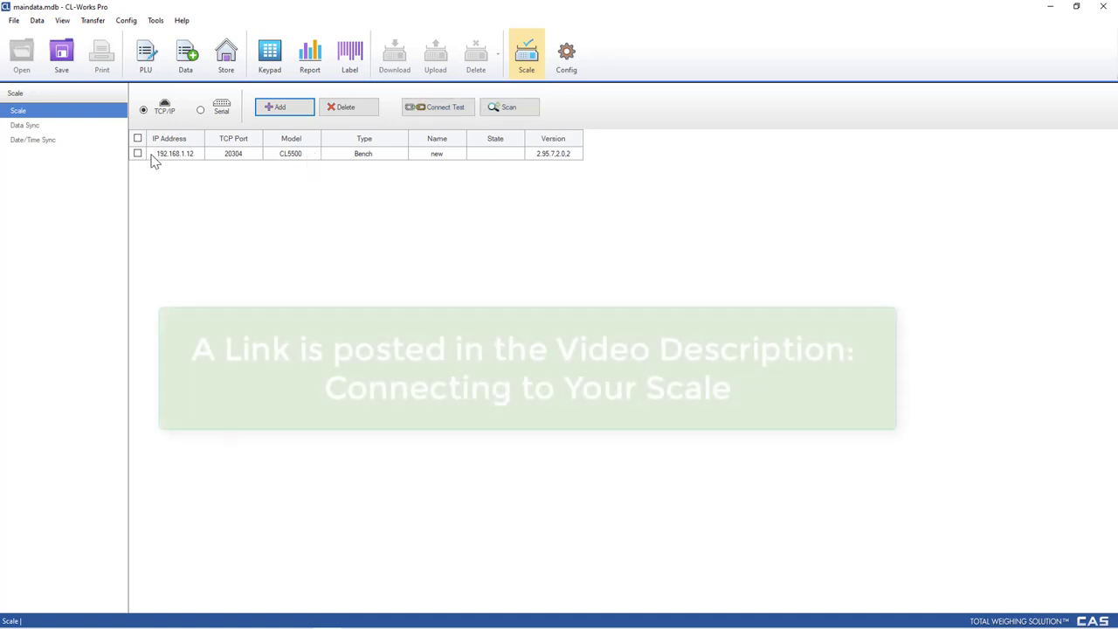
click(137, 154)
click(437, 110)
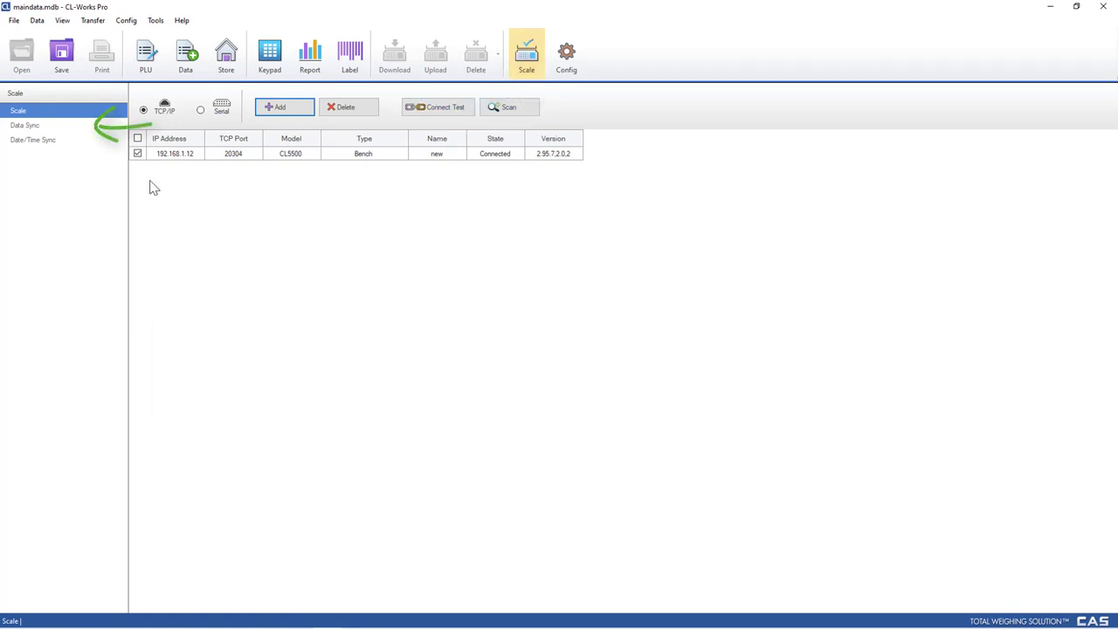
click(27, 126)
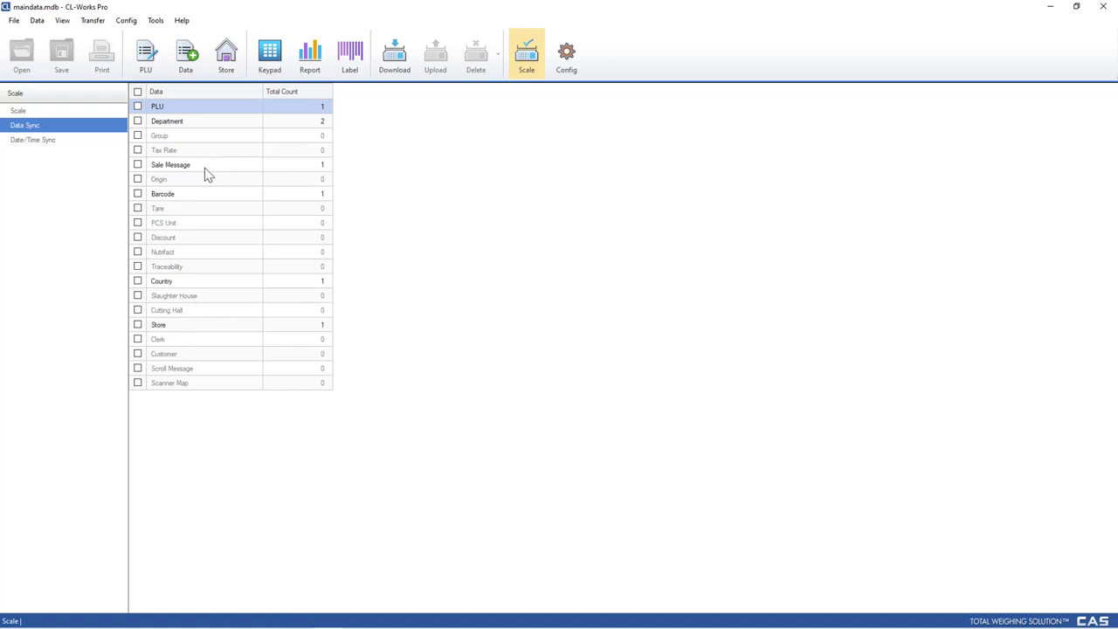
Step: Select the Grape PLU, download it to the scale, and close the transfer window
click(186, 56)
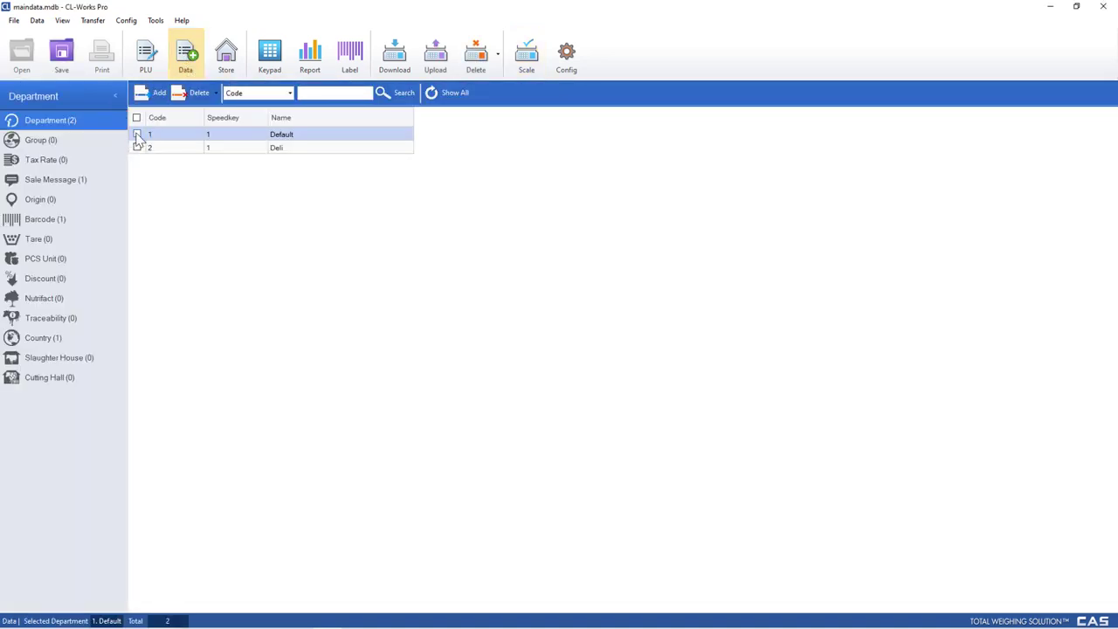
click(143, 58)
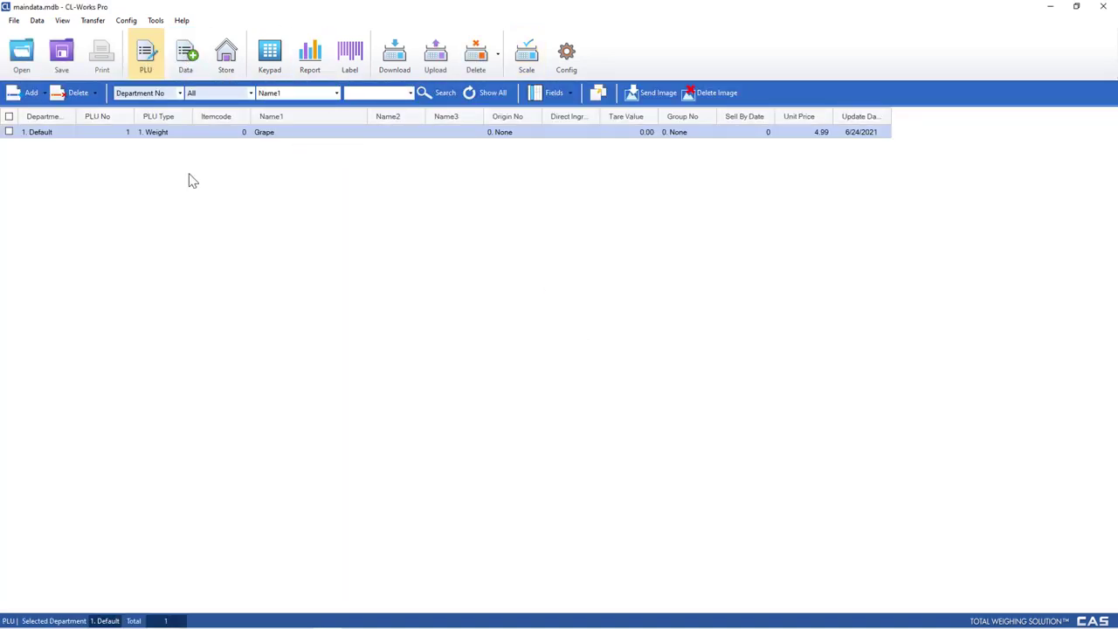
click(9, 132)
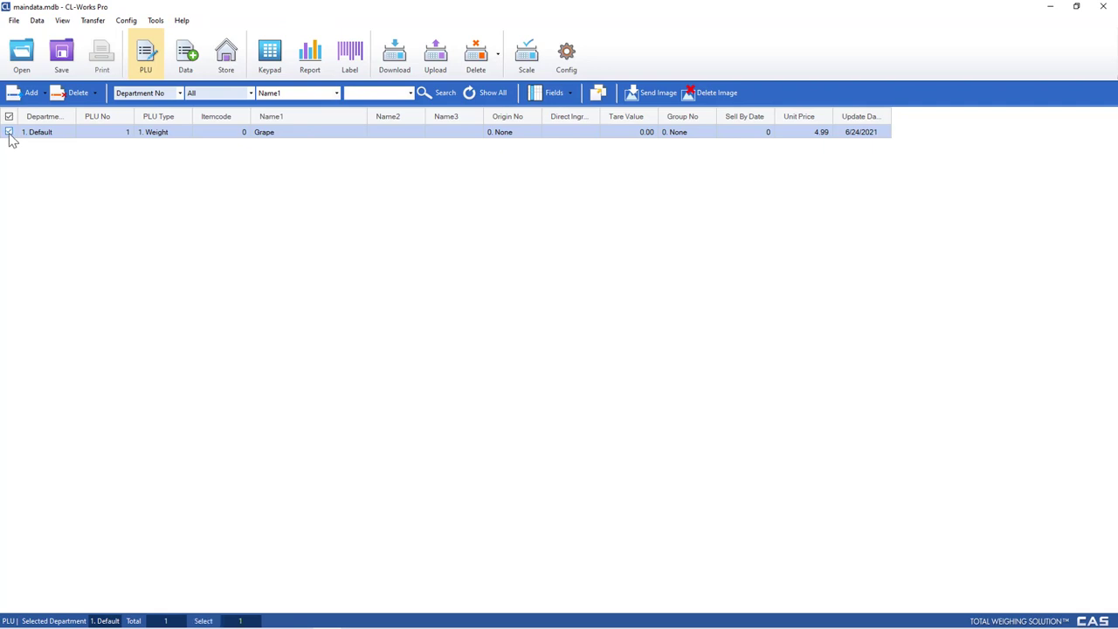
click(390, 78)
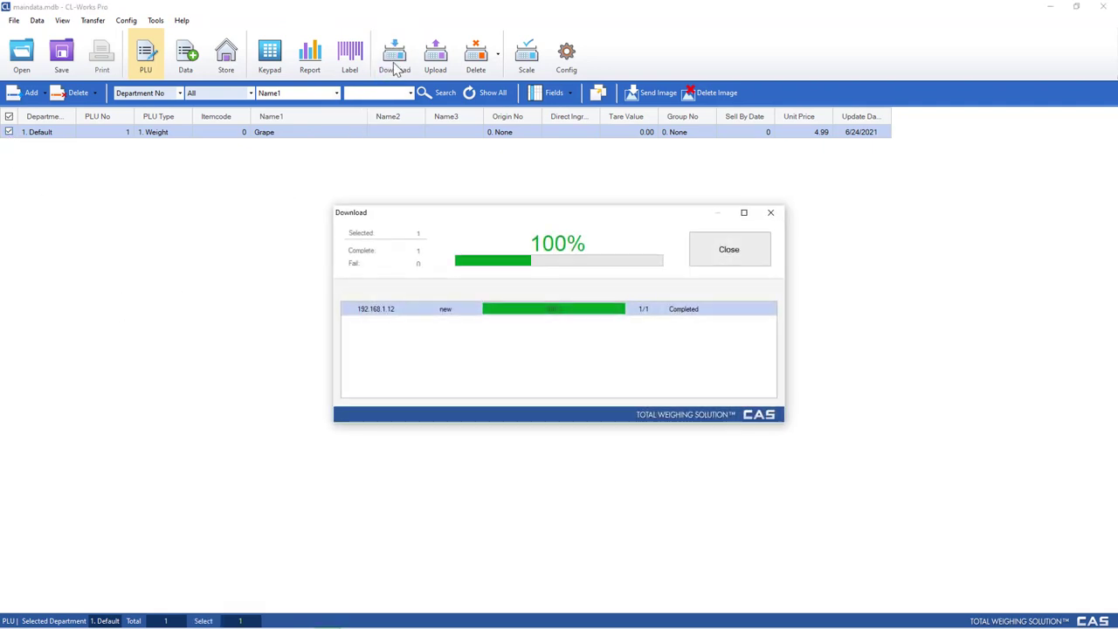
click(726, 249)
Step: Try to download the group data to the scale
click(192, 54)
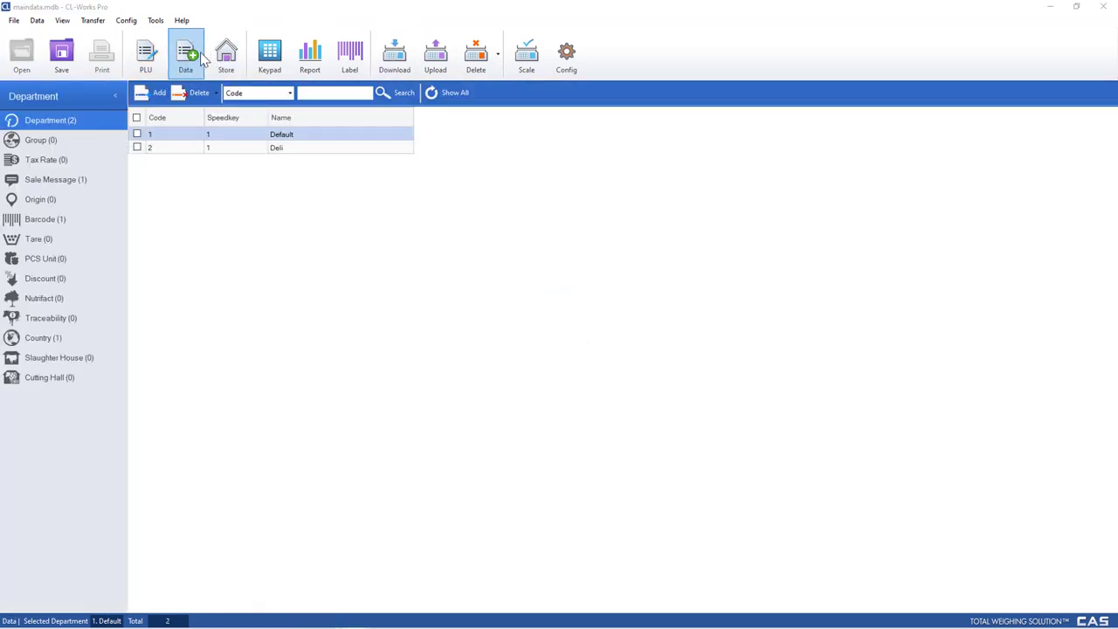
click(62, 141)
click(394, 55)
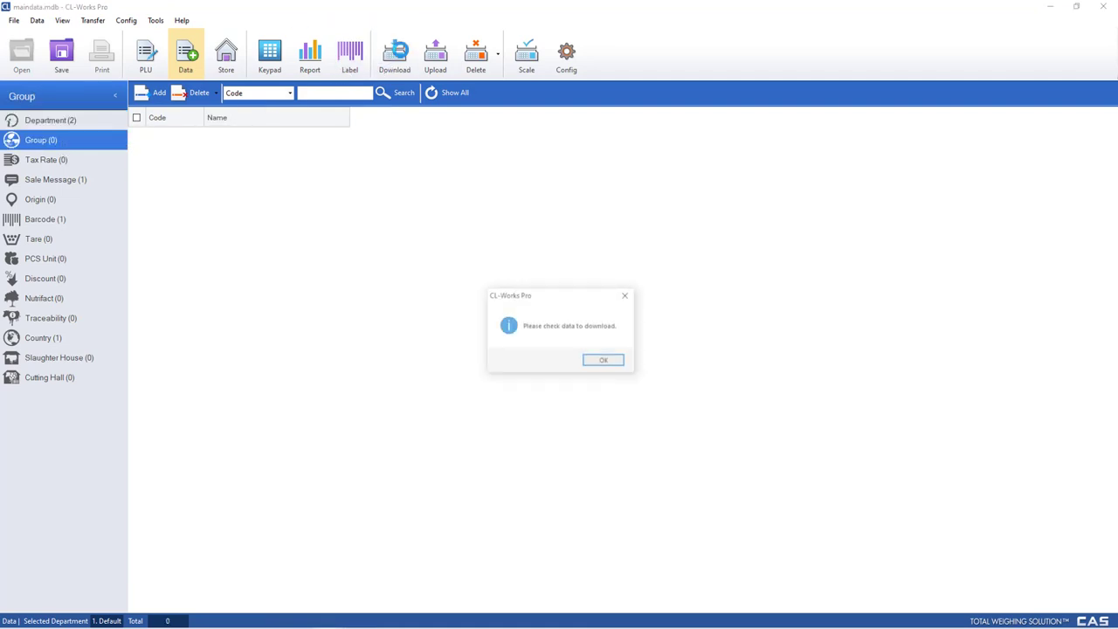
click(603, 360)
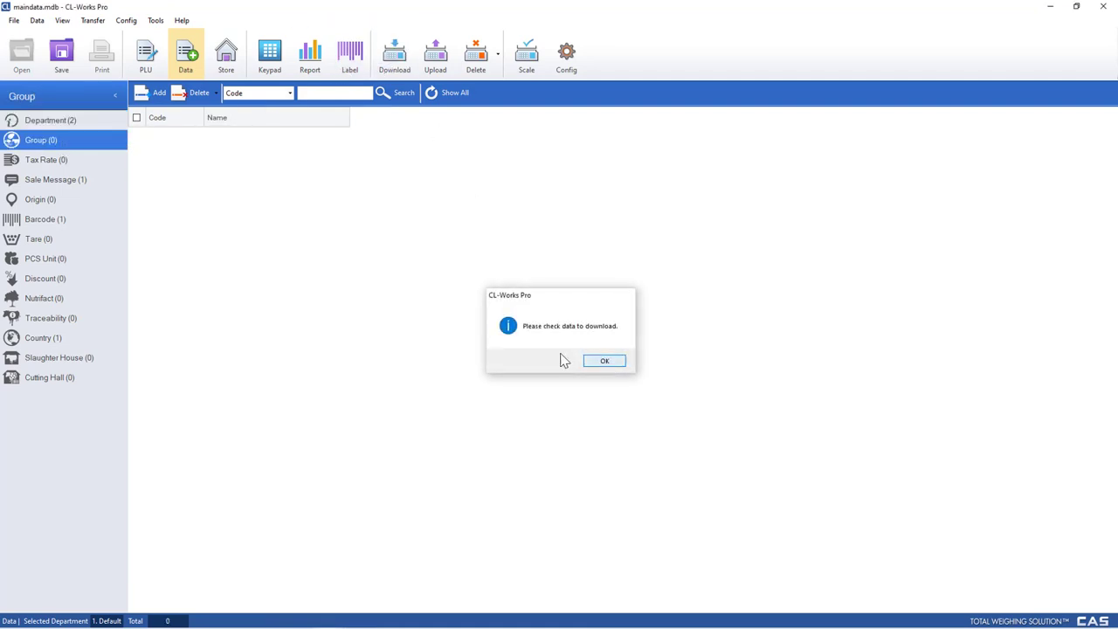
Step: Select all departments, download them to the scale, and close the transfer window
click(68, 123)
click(137, 117)
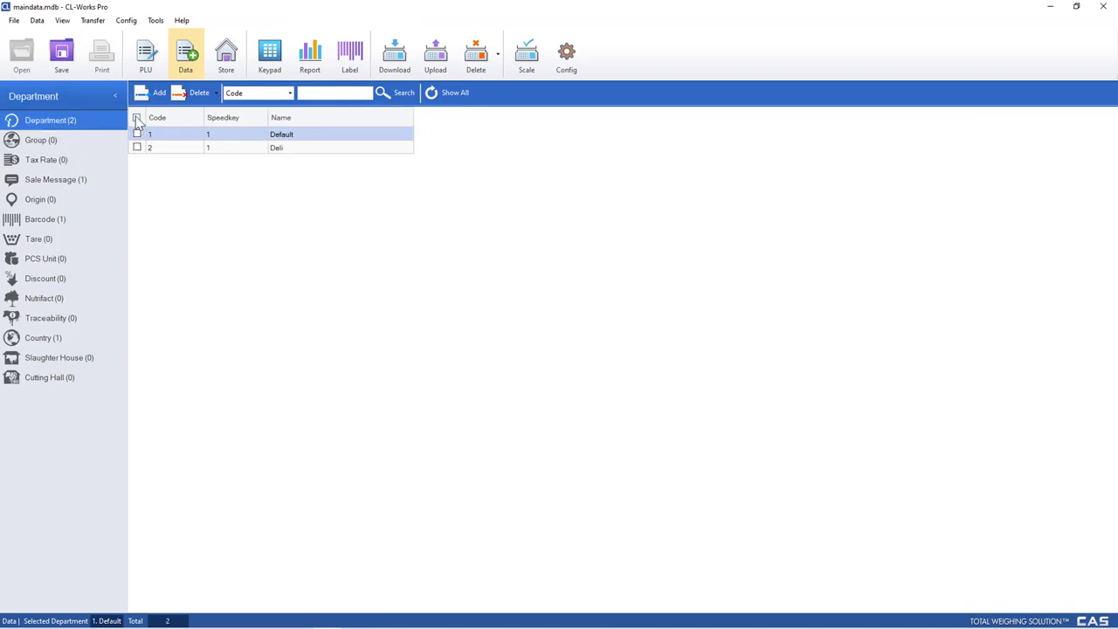
click(394, 55)
click(760, 250)
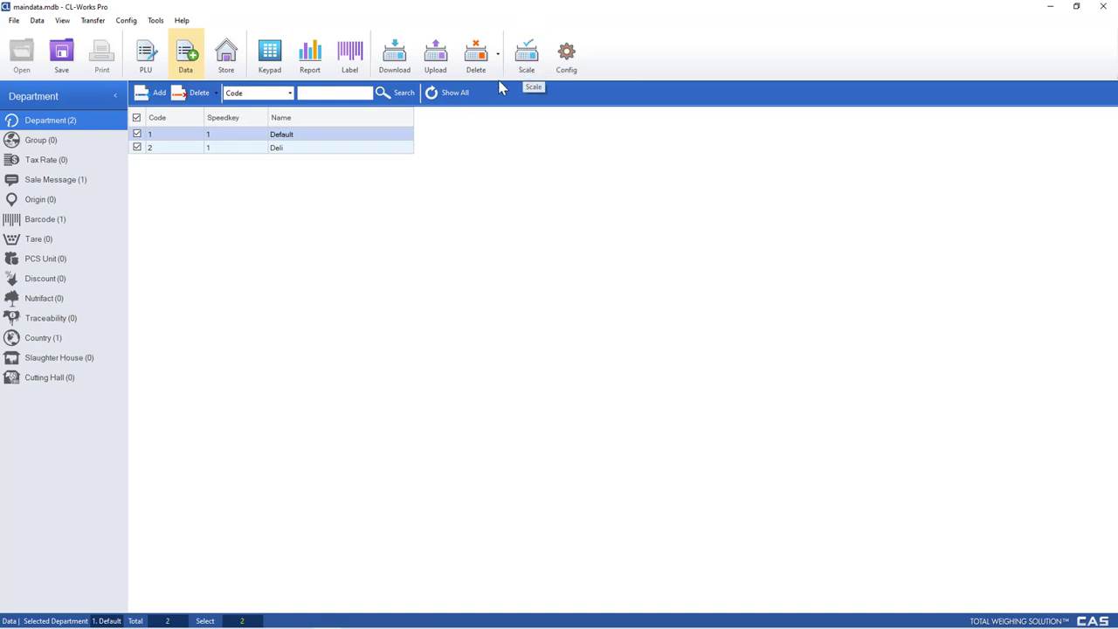
Step: Open the data sync list, select all data types, download them to the scale, and close the transfer window
click(525, 54)
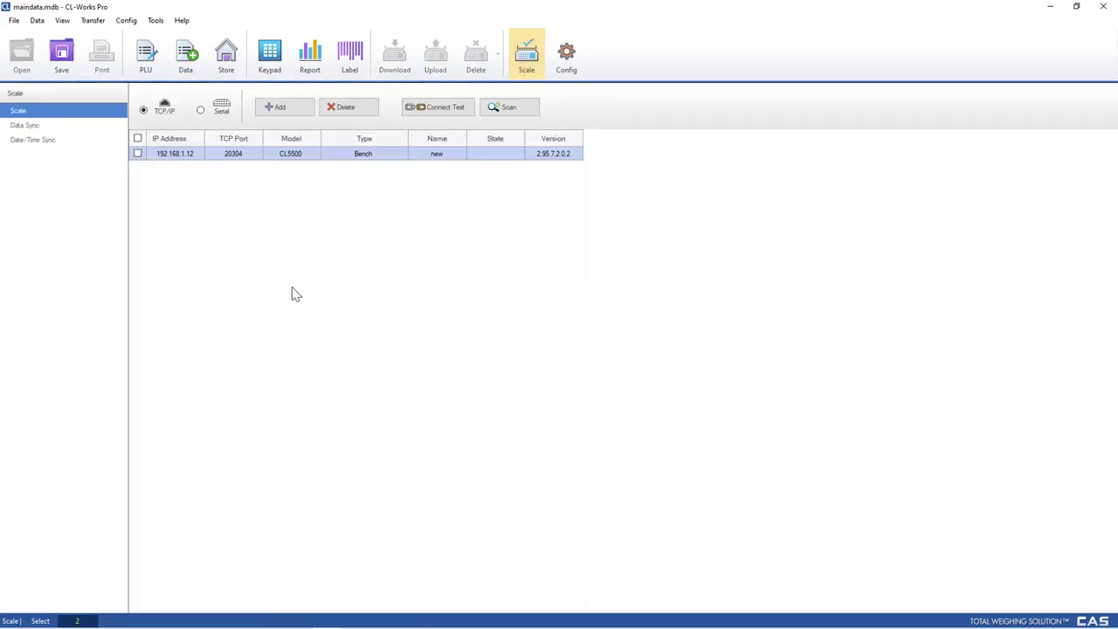
click(21, 128)
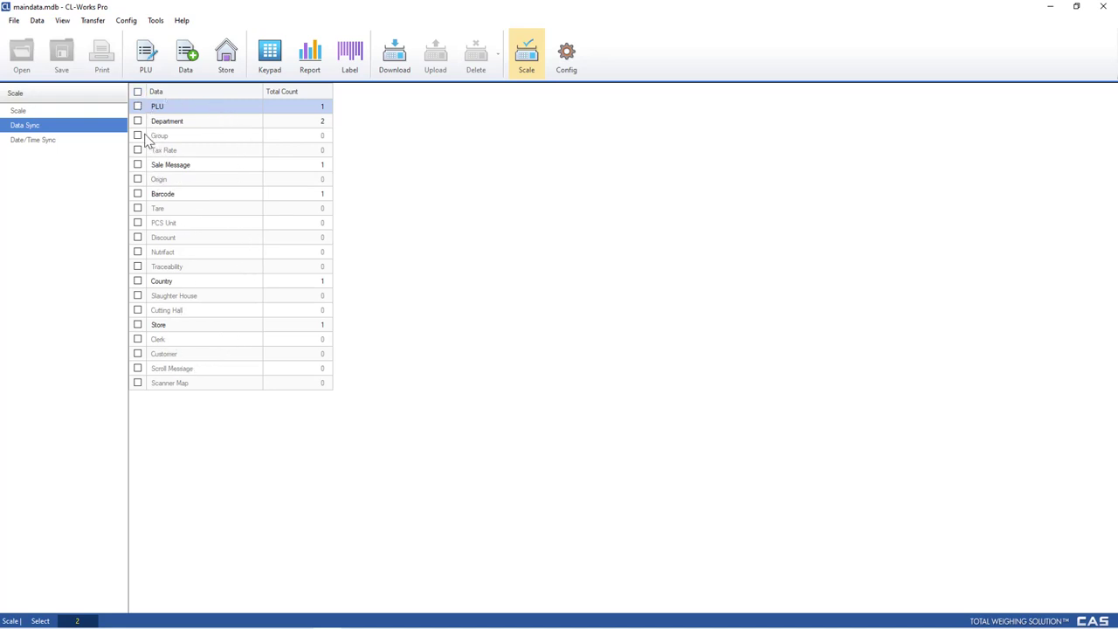
click(137, 93)
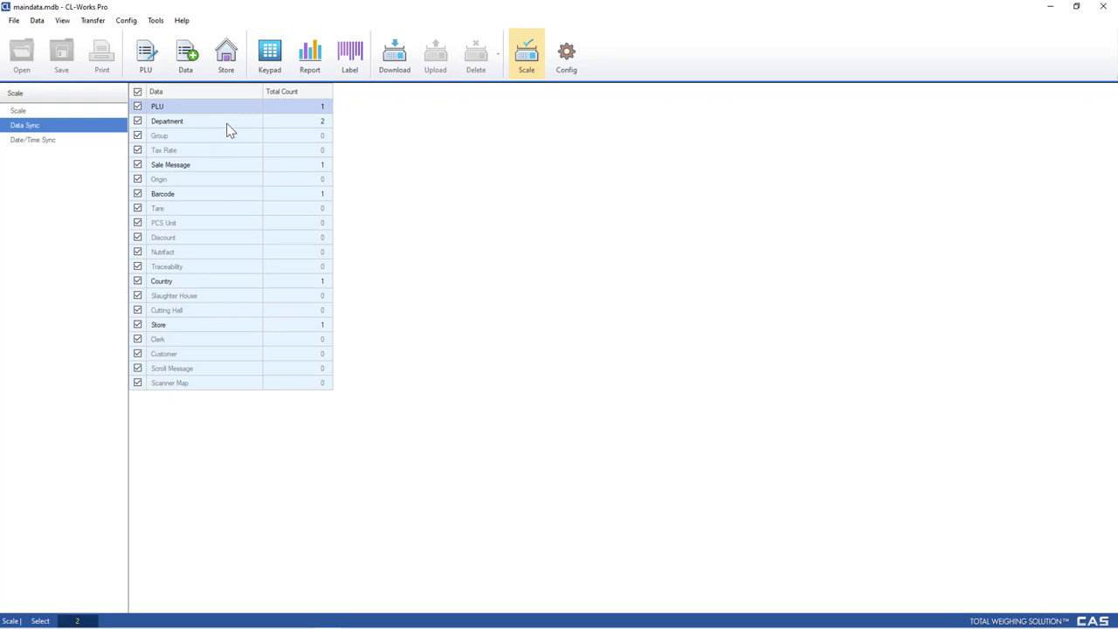
click(396, 63)
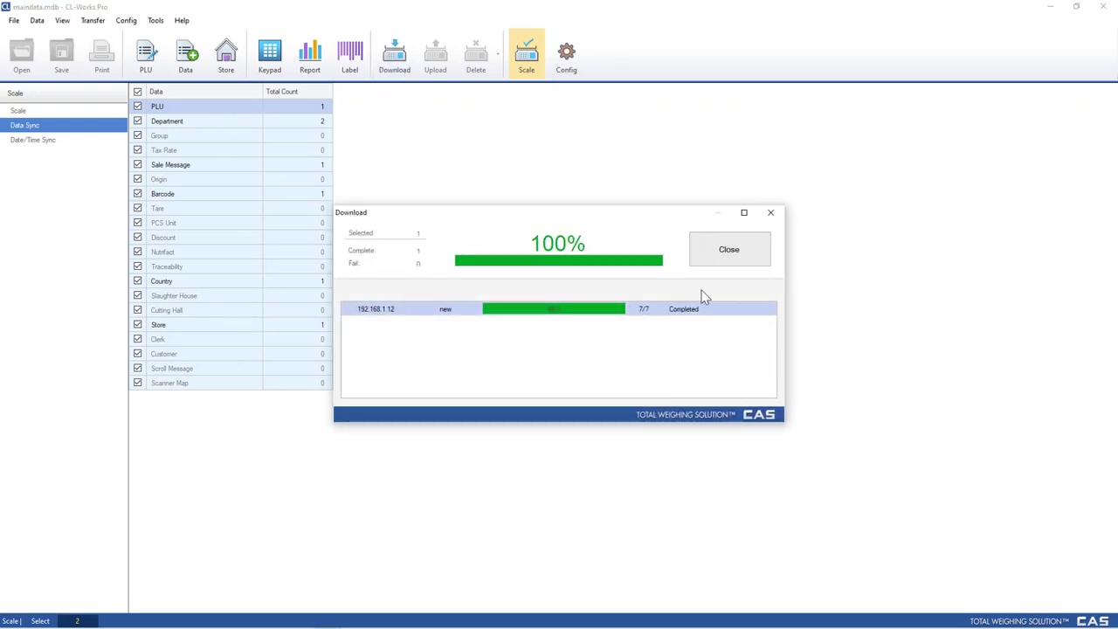
click(696, 263)
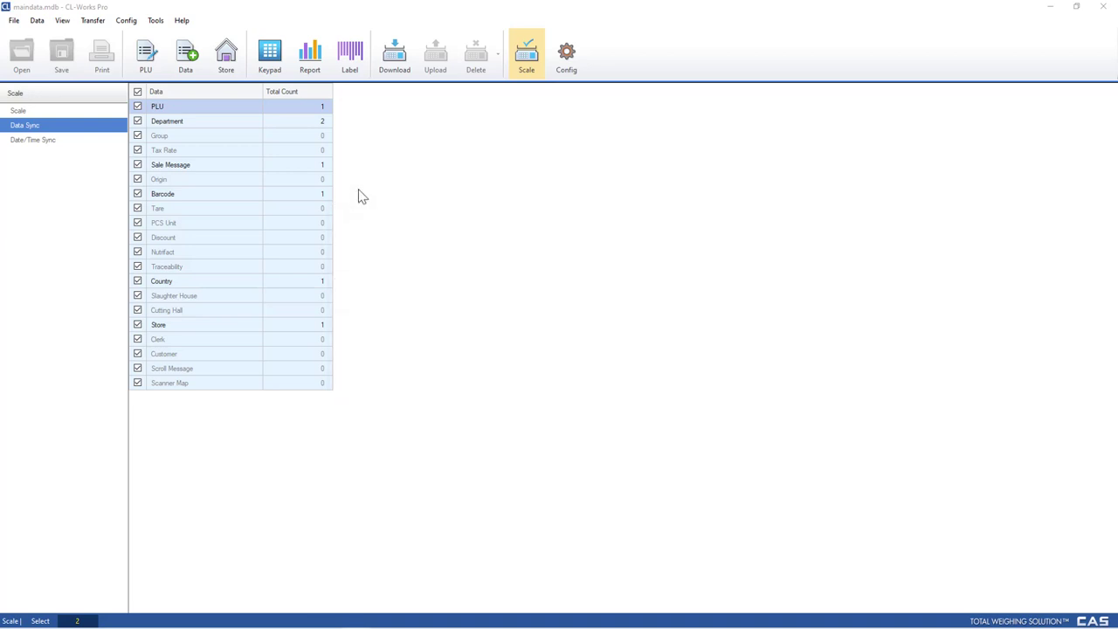
Step: Select every data type except PLU in the data sync list, download them to the scale, and close the transfer window
click(138, 93)
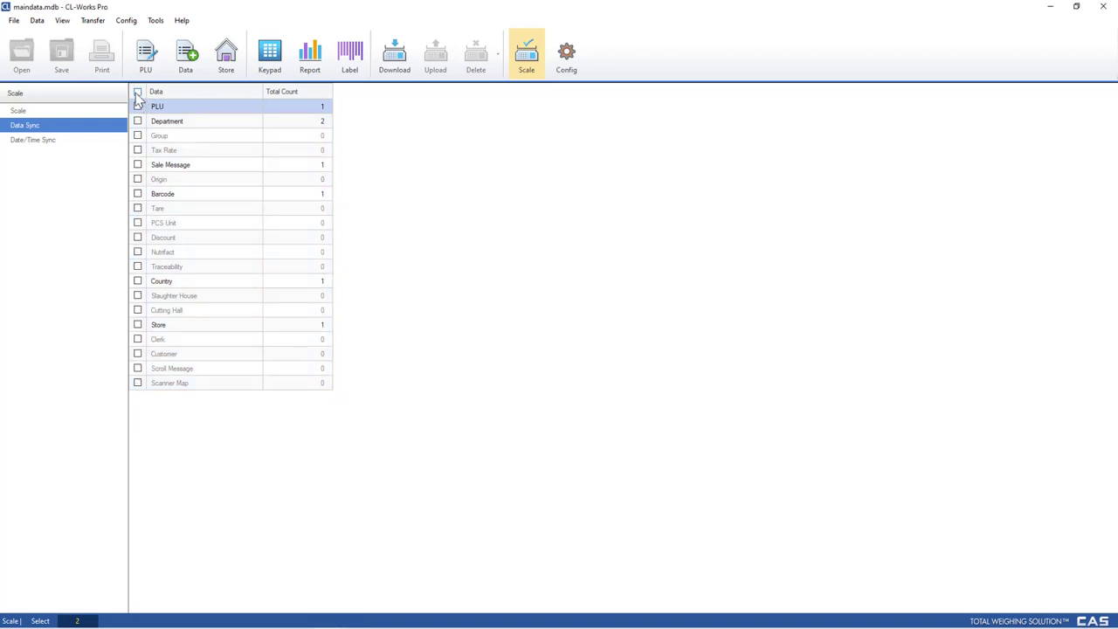
click(138, 92)
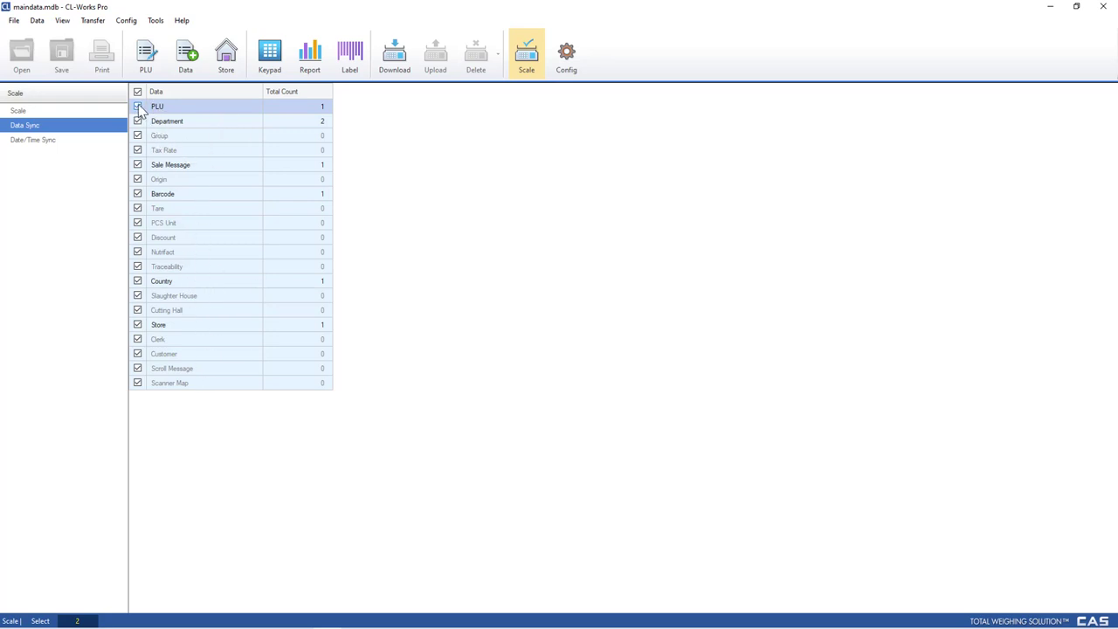
click(411, 54)
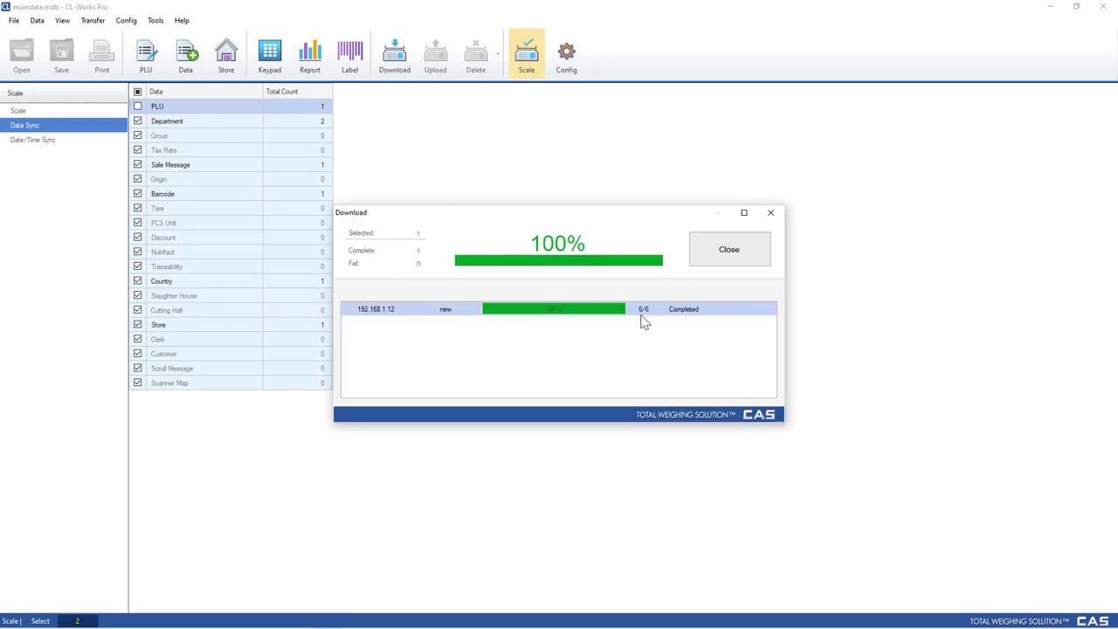
click(721, 267)
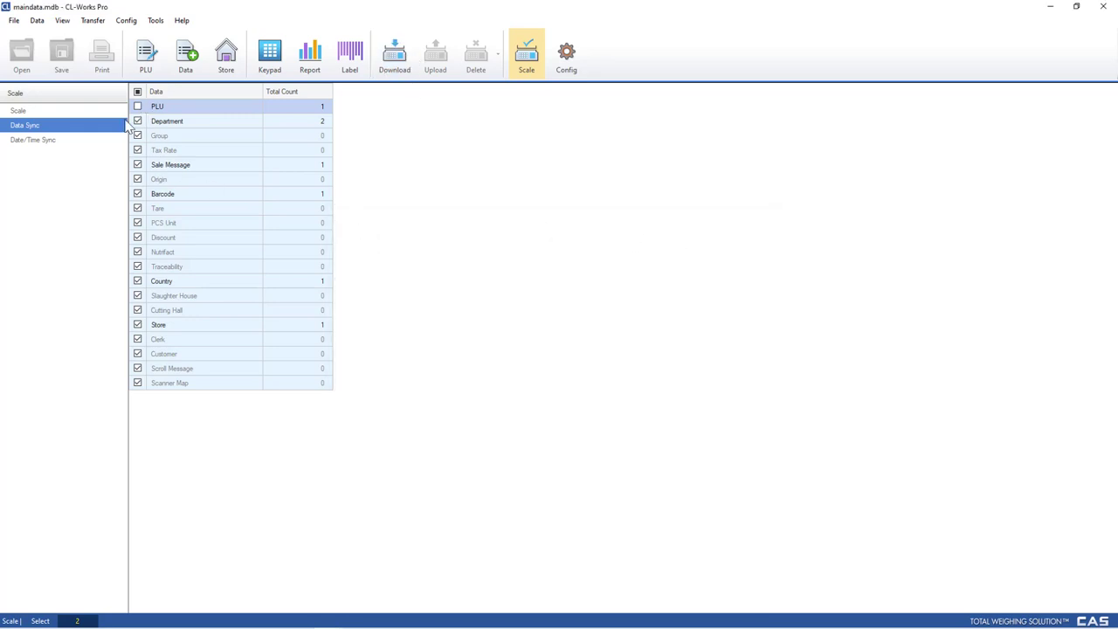
Step: Open the date/time sync, download the current date and time to the scale, and close the transfer window
click(38, 141)
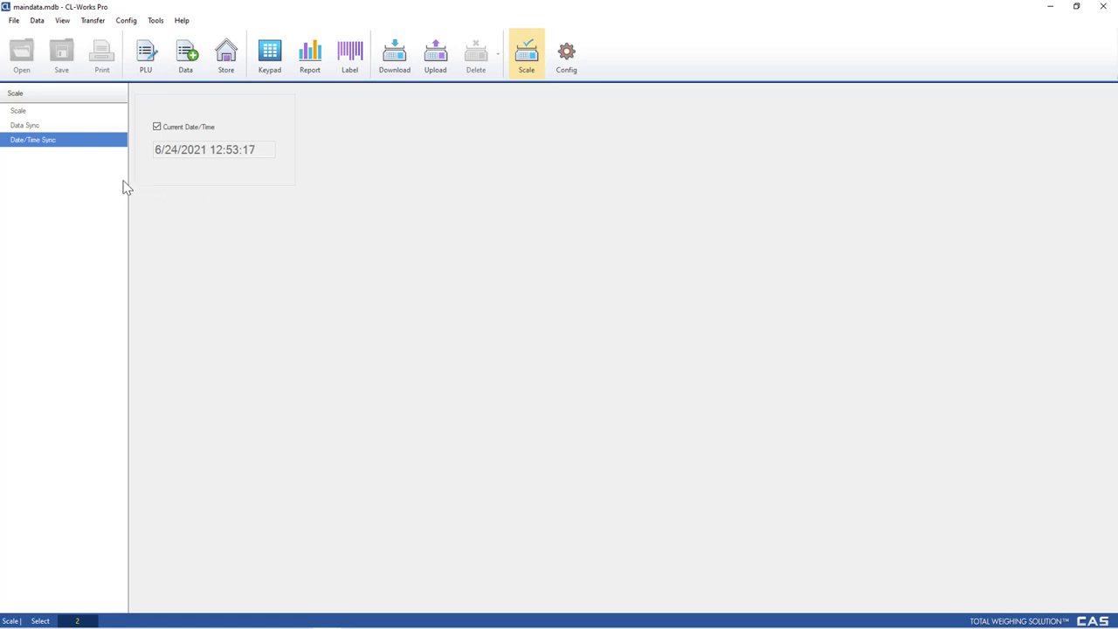
click(408, 61)
click(746, 252)
Step: Return to the PLU list, start a data import from an Excel file, and browse to the Jack Files folder
click(146, 58)
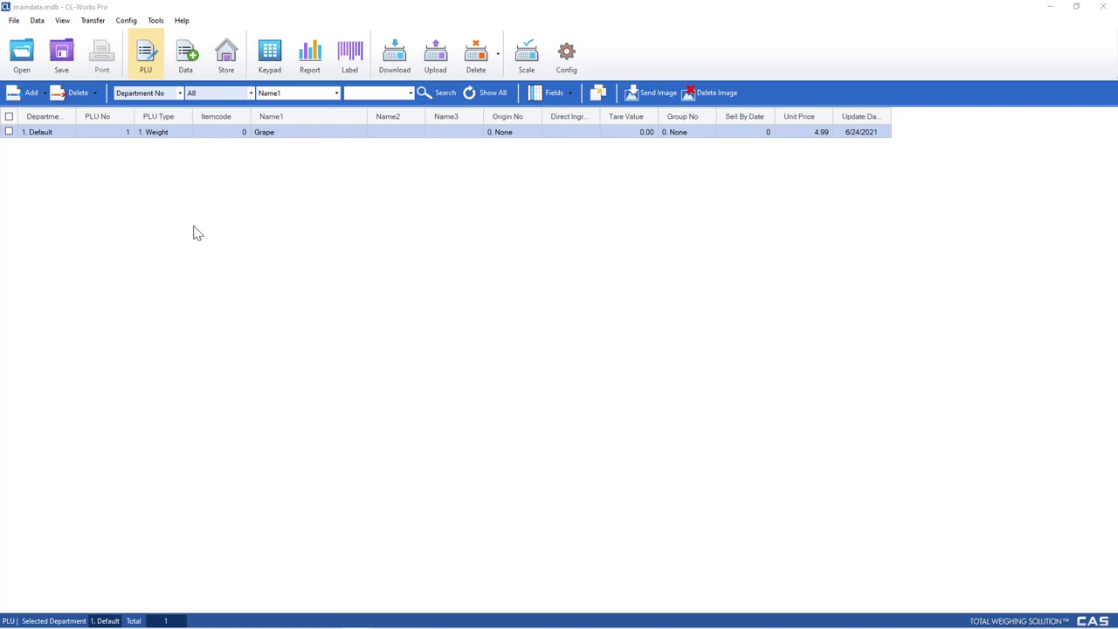
click(13, 24)
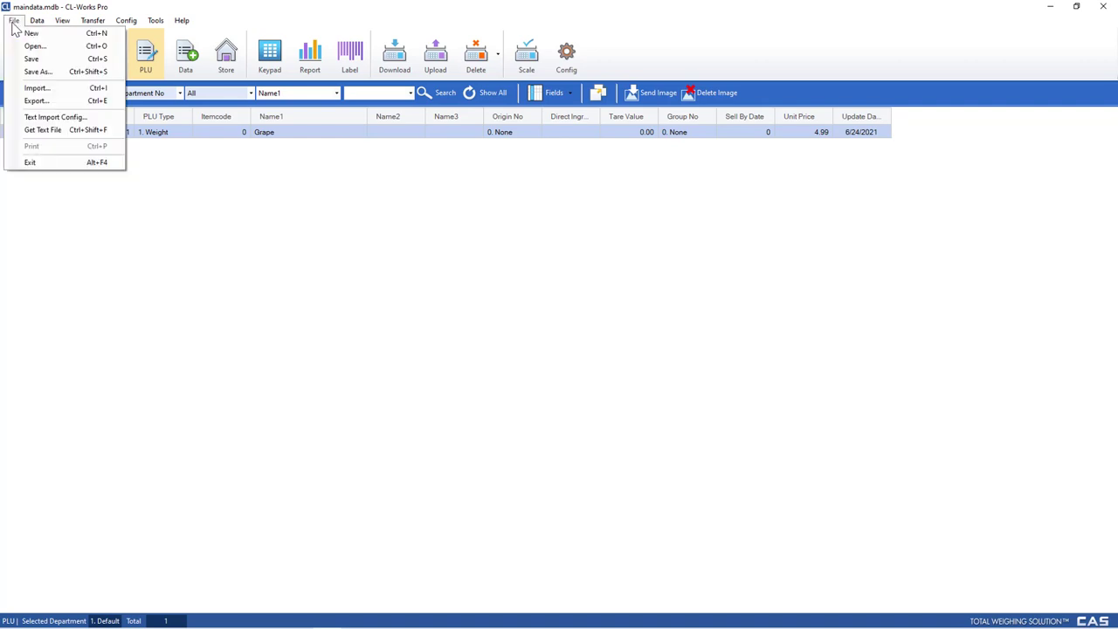
click(40, 100)
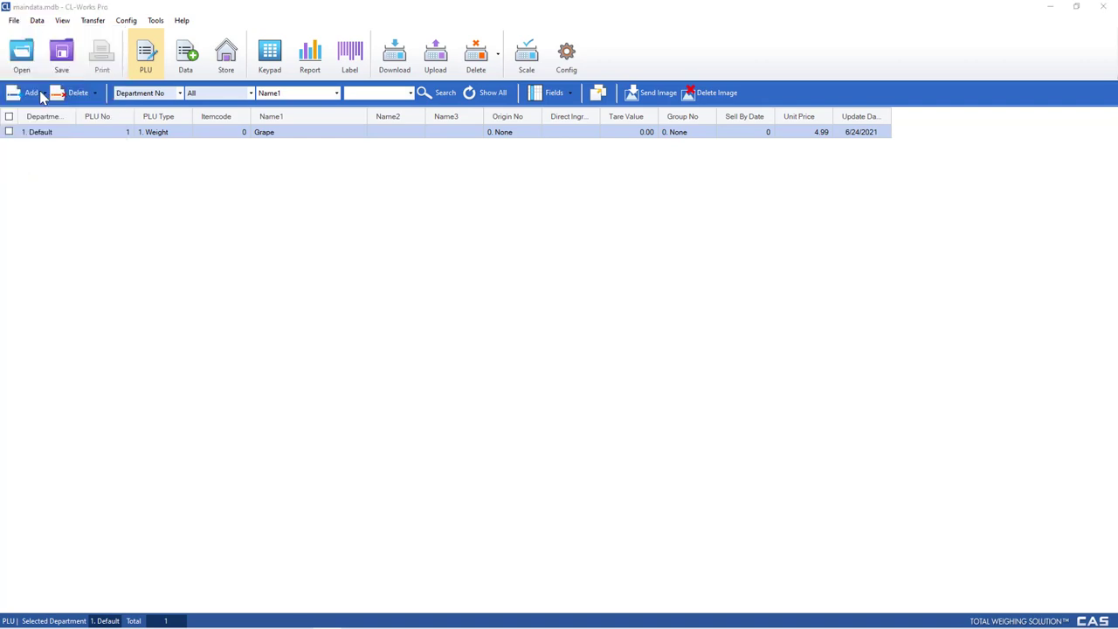
double_click(517, 295)
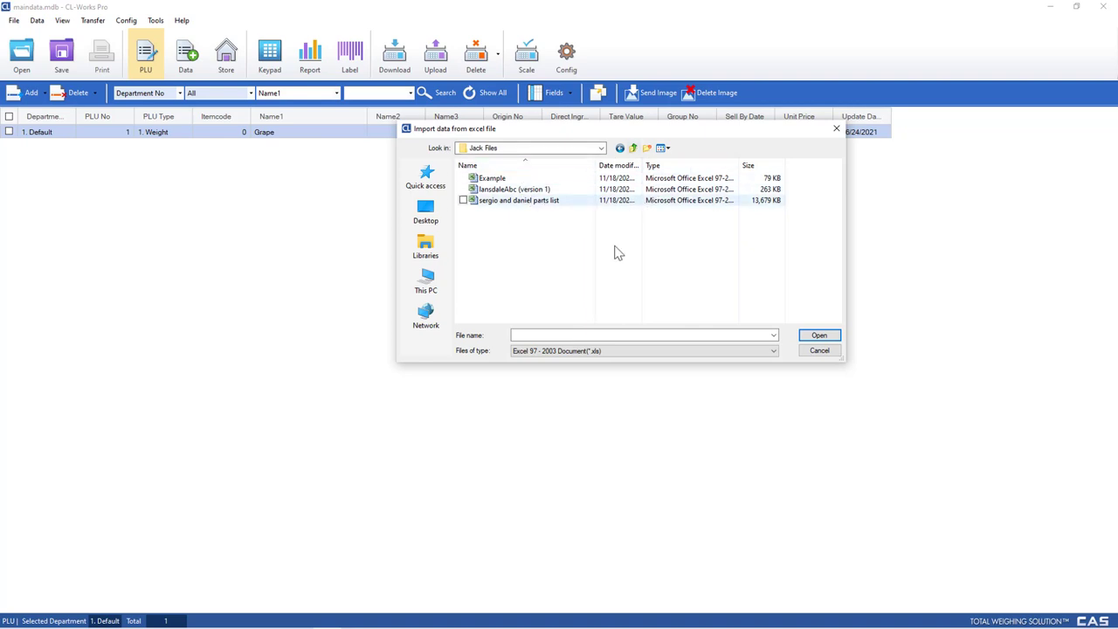
Step: Compare the files listed as Excel Documents (*.xlsx) and Excel 97 - 2003 Document (*.xls), widening the file type column
click(760, 350)
click(737, 370)
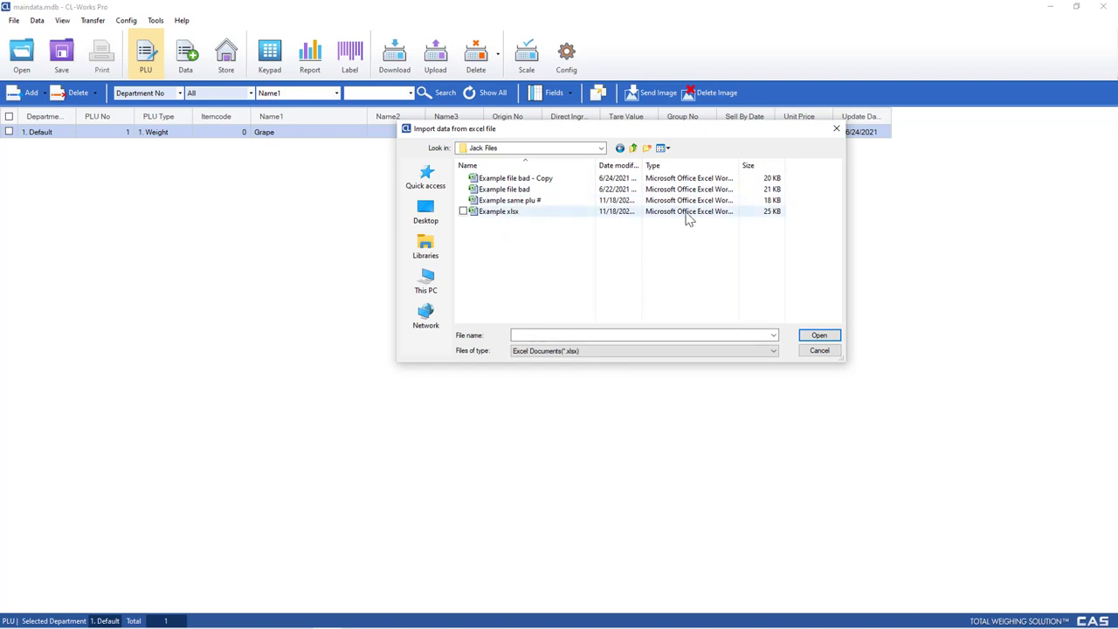
drag(740, 162, 786, 164)
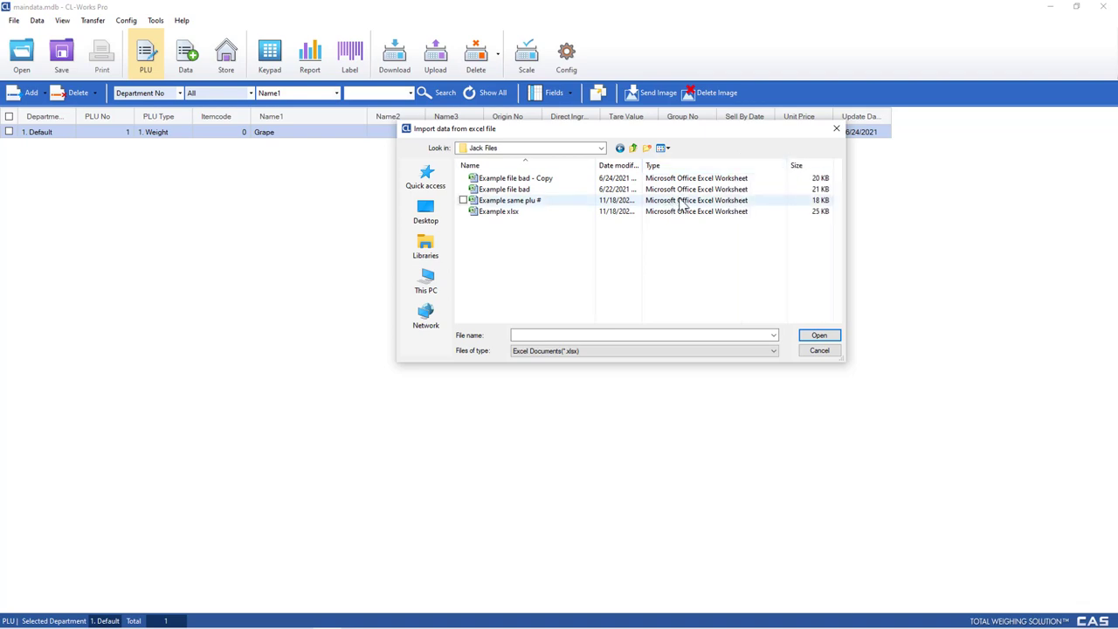
click(648, 351)
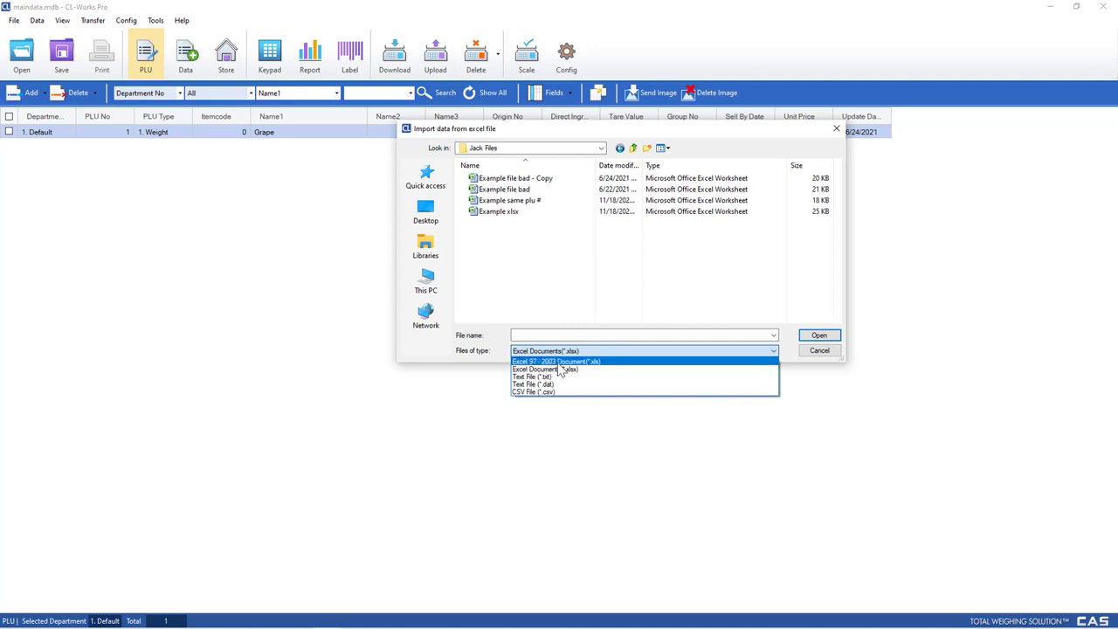
key(Up)
key(Return)
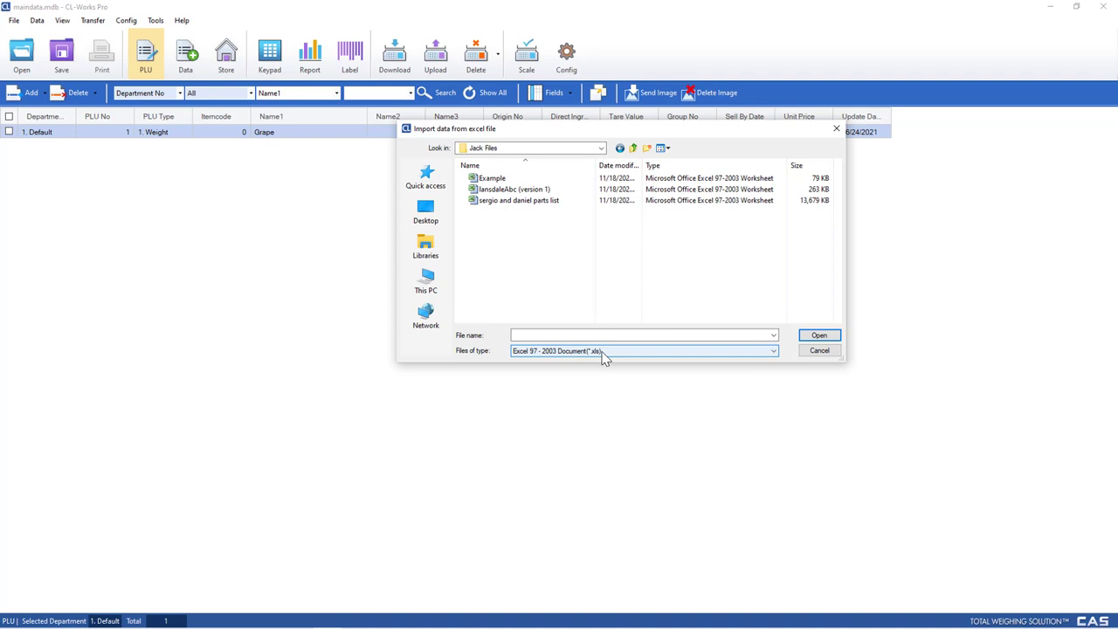
Step: List the Excel Documents (*.xlsx) files and open Example file bad - Copy for import
click(601, 353)
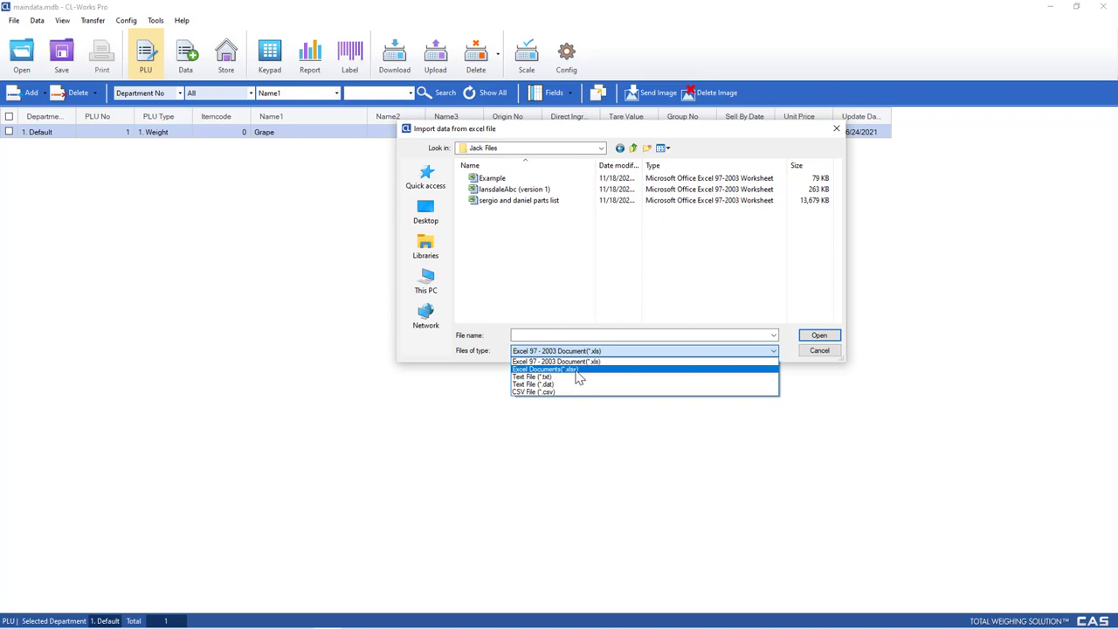
click(576, 370)
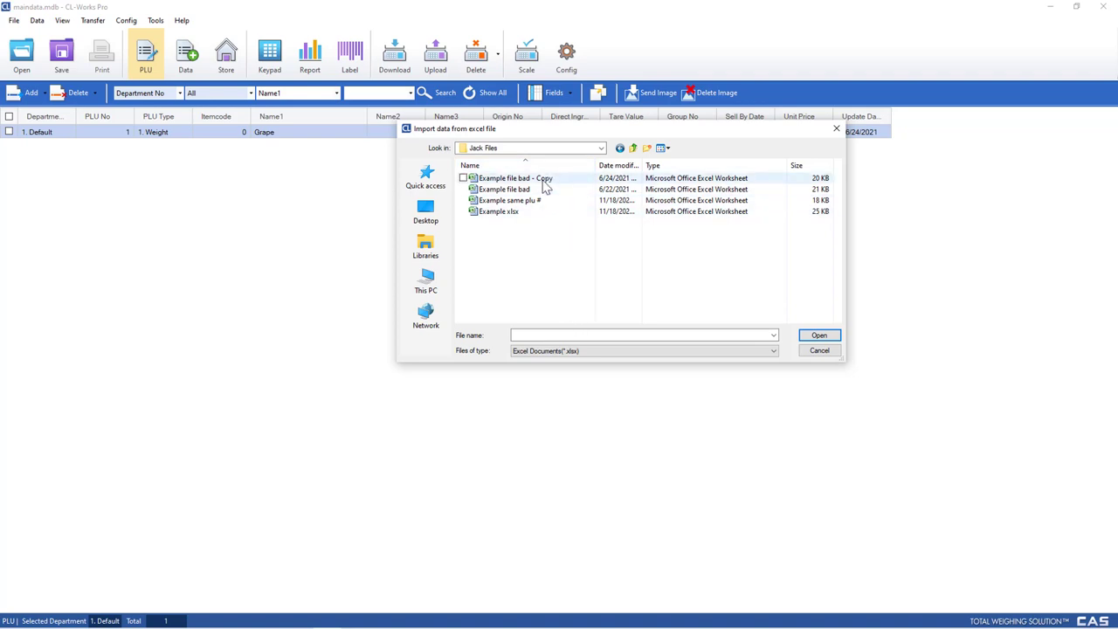
click(545, 183)
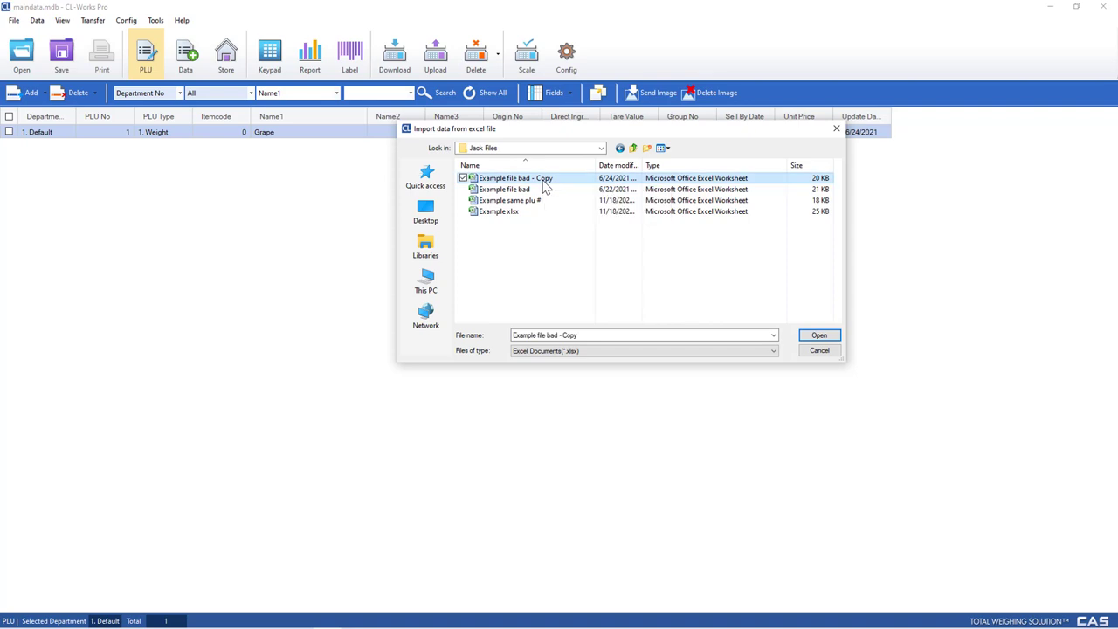
double_click(542, 180)
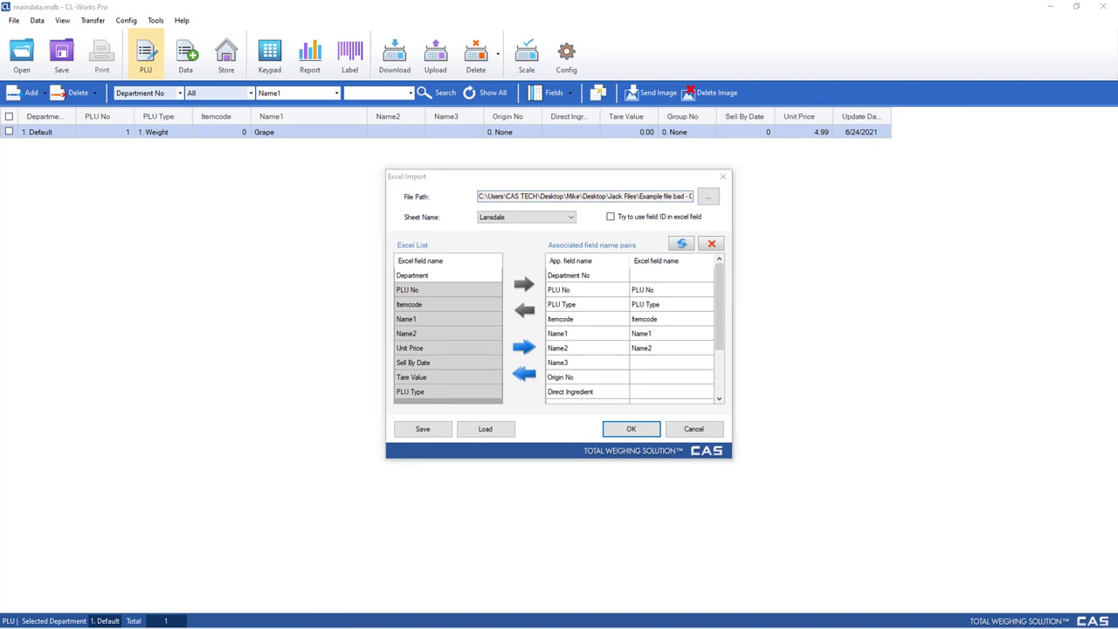
Step: Switch to the Example file bad - Copy workbook in Excel and examine the Department column down to its last row
key(alt+Tab)
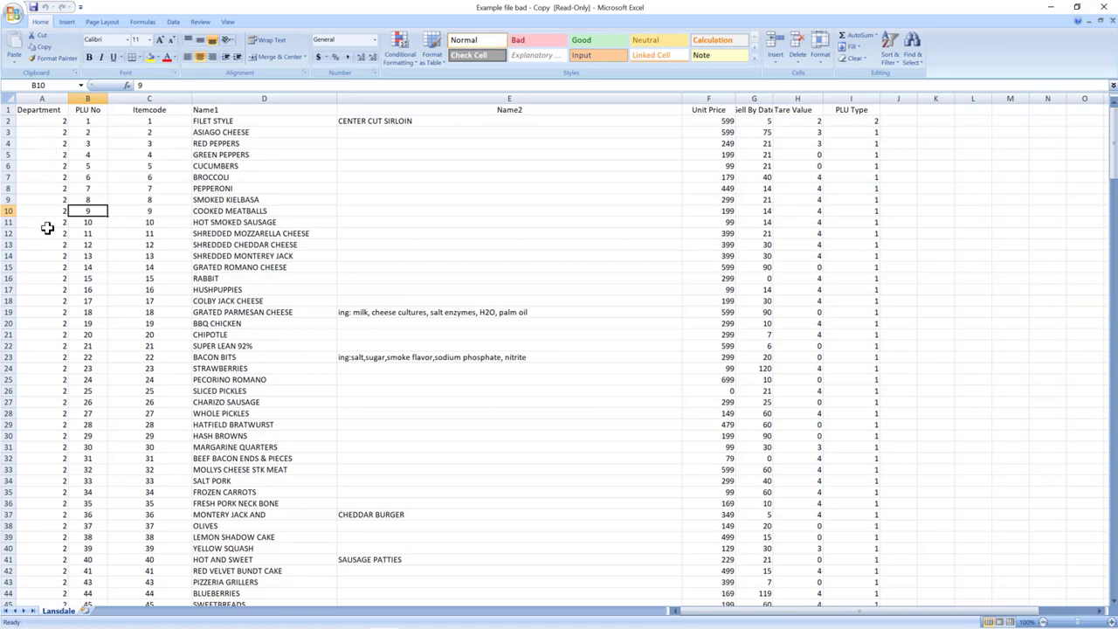
scroll(41, 278, down, 20)
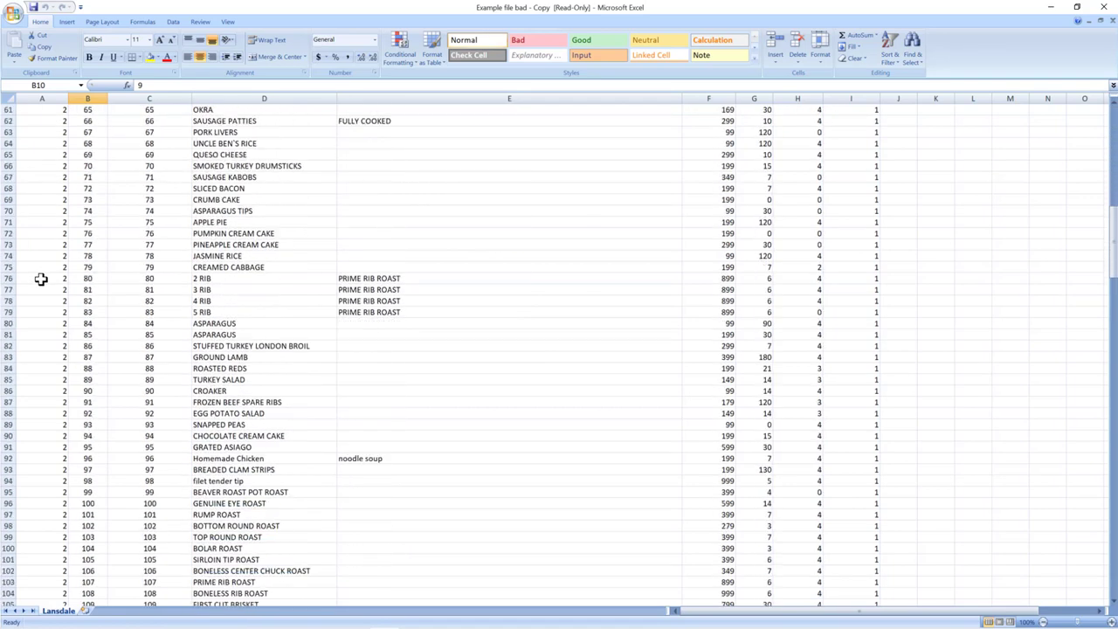
scroll(41, 279, down, 20)
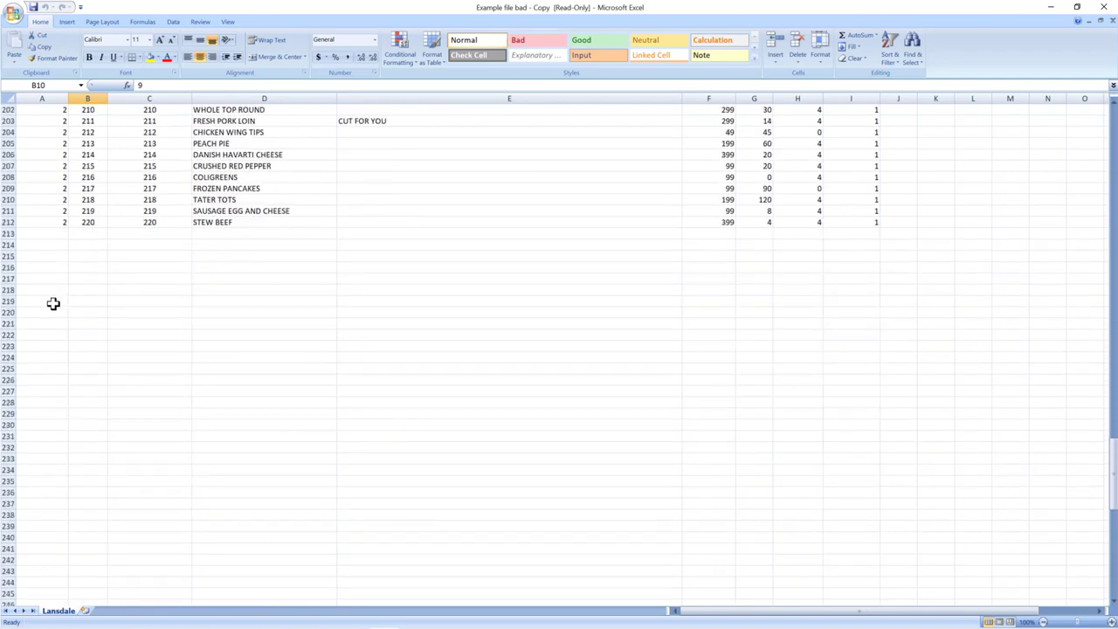
scroll(54, 305, up, 5)
scroll(54, 305, up, 20)
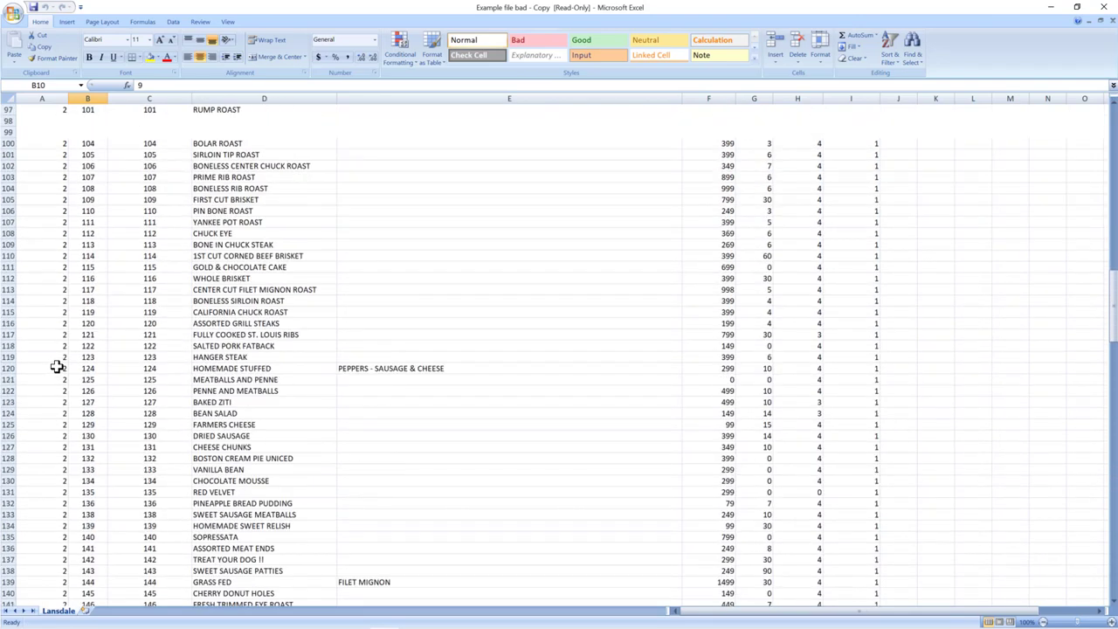
scroll(57, 362, up, 19)
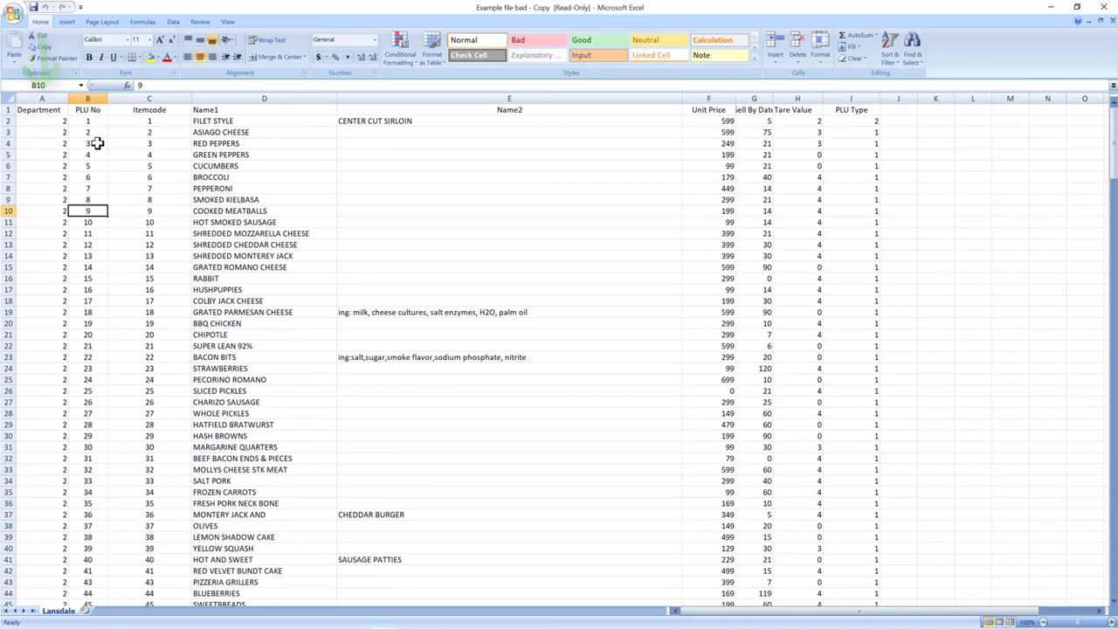
Step: Enter the duplicate PLU number 116 for CENTER CUT FILET MIGNON ROAST in cell B113, and restore it to 117
scroll(94, 140, down, 17)
scroll(93, 150, down, 12)
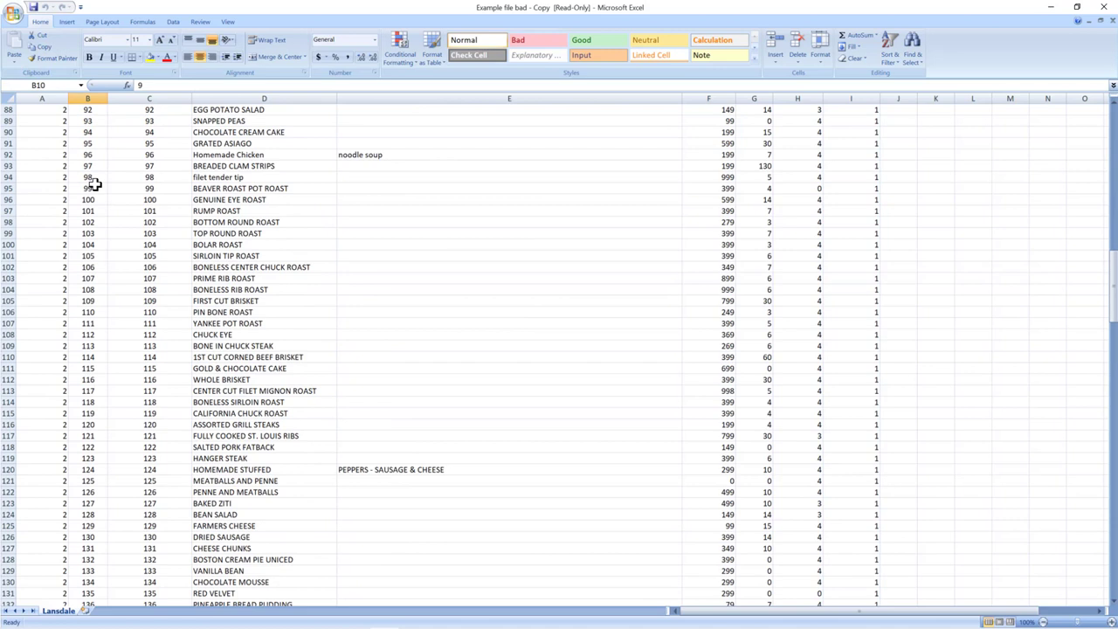
click(92, 393)
text(1)
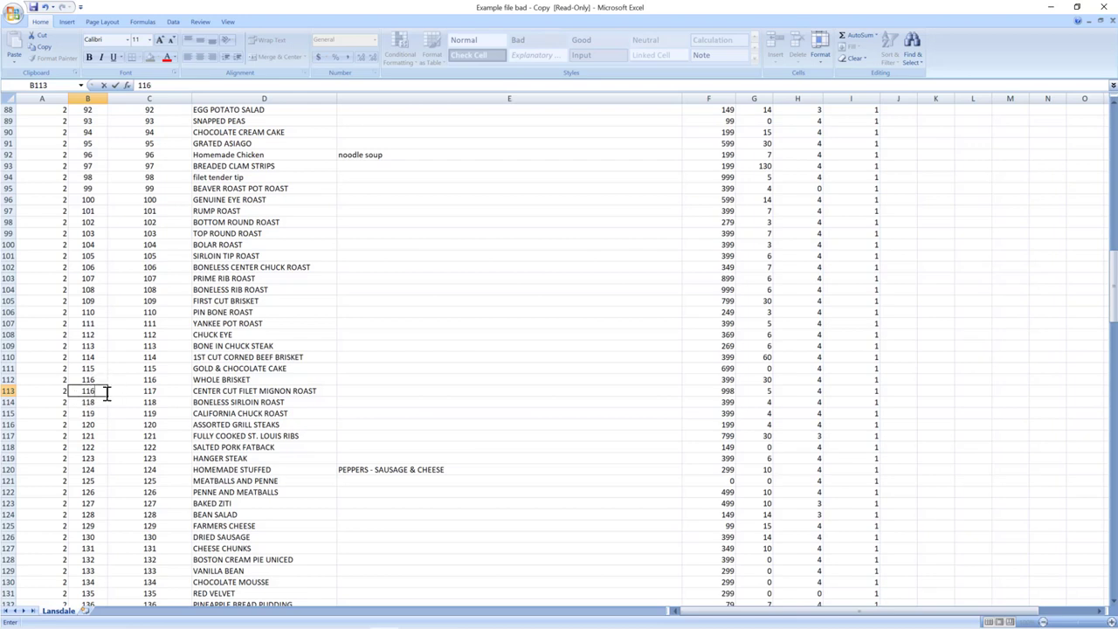
key(BackSpace)
text(7)
click(150, 390)
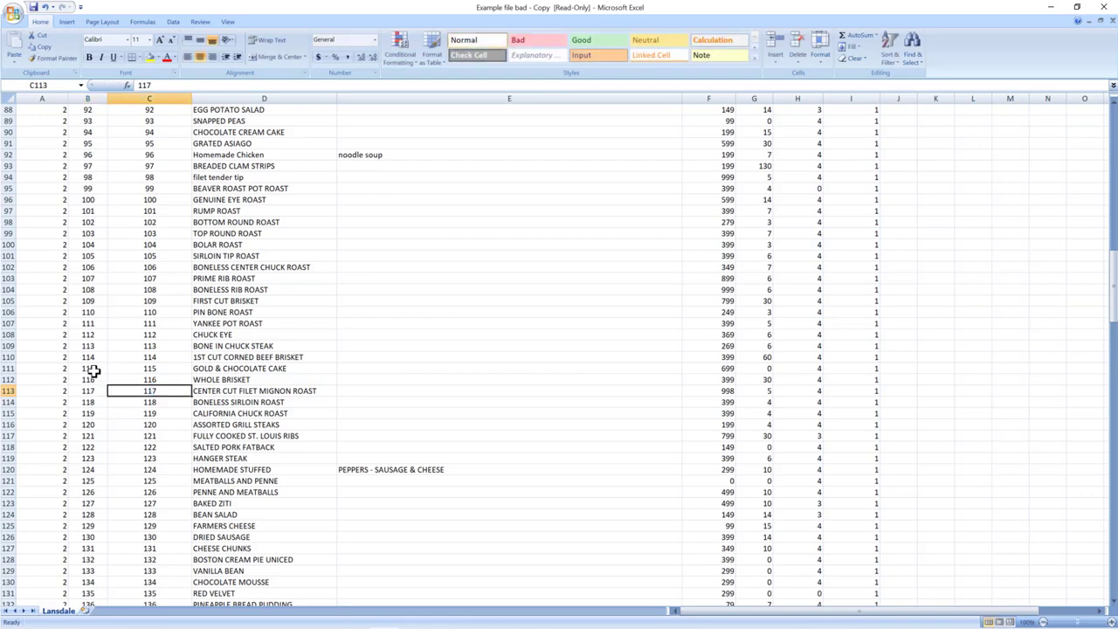
Step: Examine the column headers in the first row and the Unit Price entries in cells F2 and F3
scroll(91, 262, up, 20)
scroll(92, 201, up, 1)
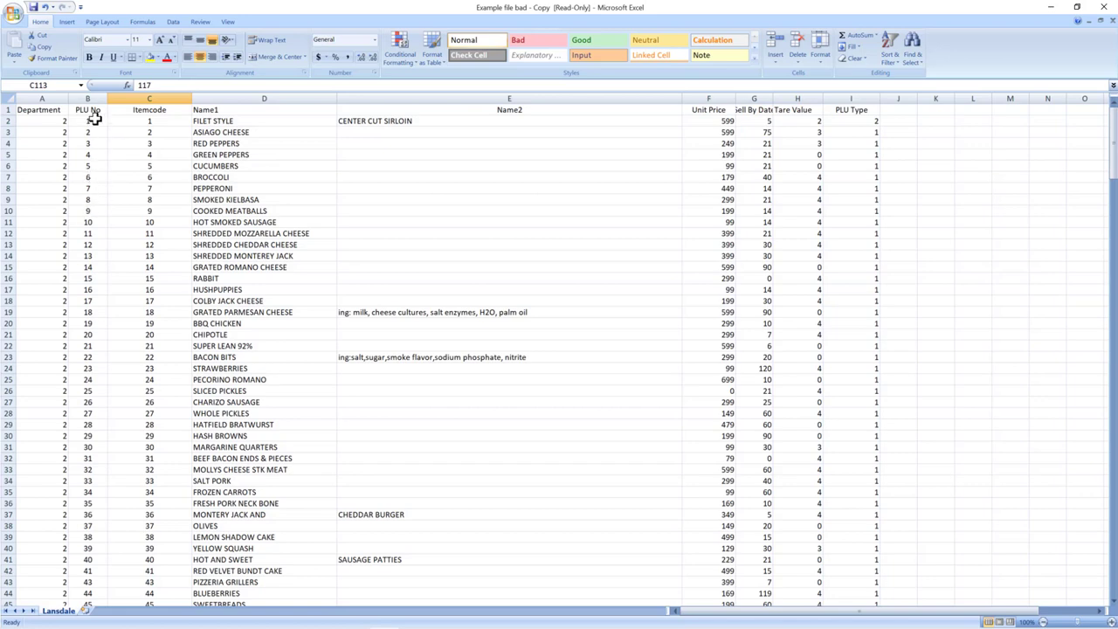
scroll(82, 382, down, 1)
scroll(82, 379, up, 1)
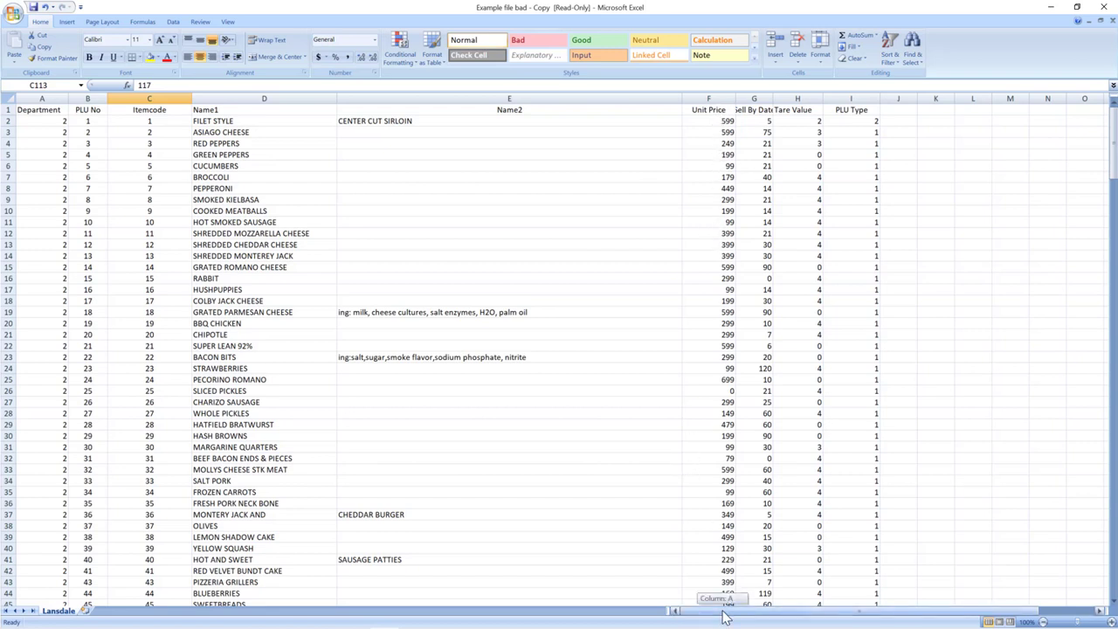
mouse_move(732, 610)
mouse_down()
mouse_move(722, 613)
mouse_move(747, 612)
mouse_move(717, 611)
mouse_move(732, 612)
mouse_up()
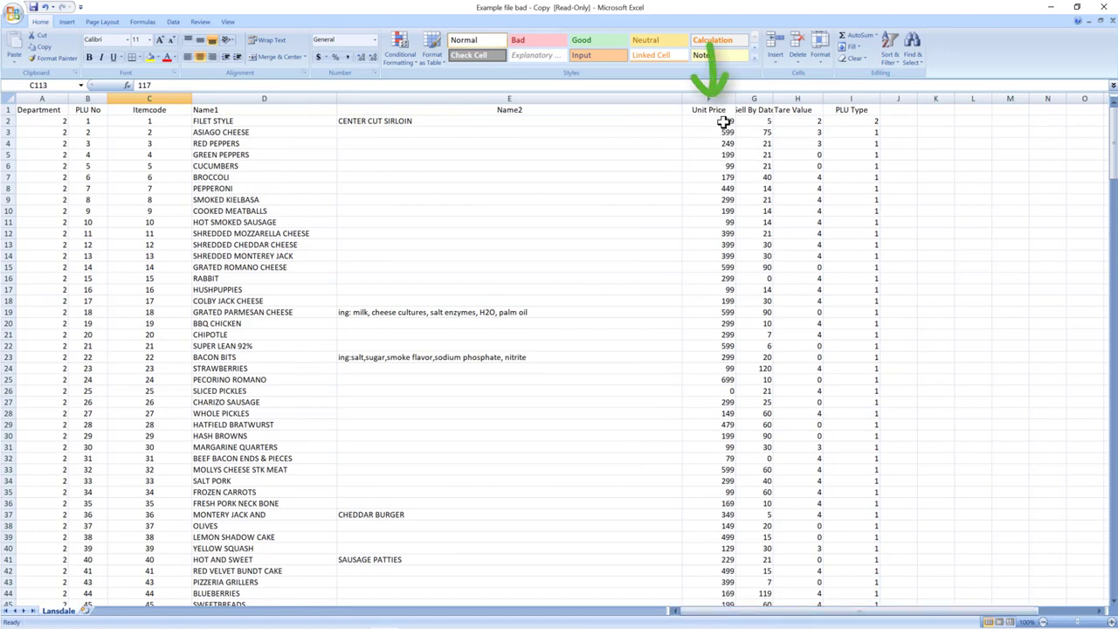
click(723, 122)
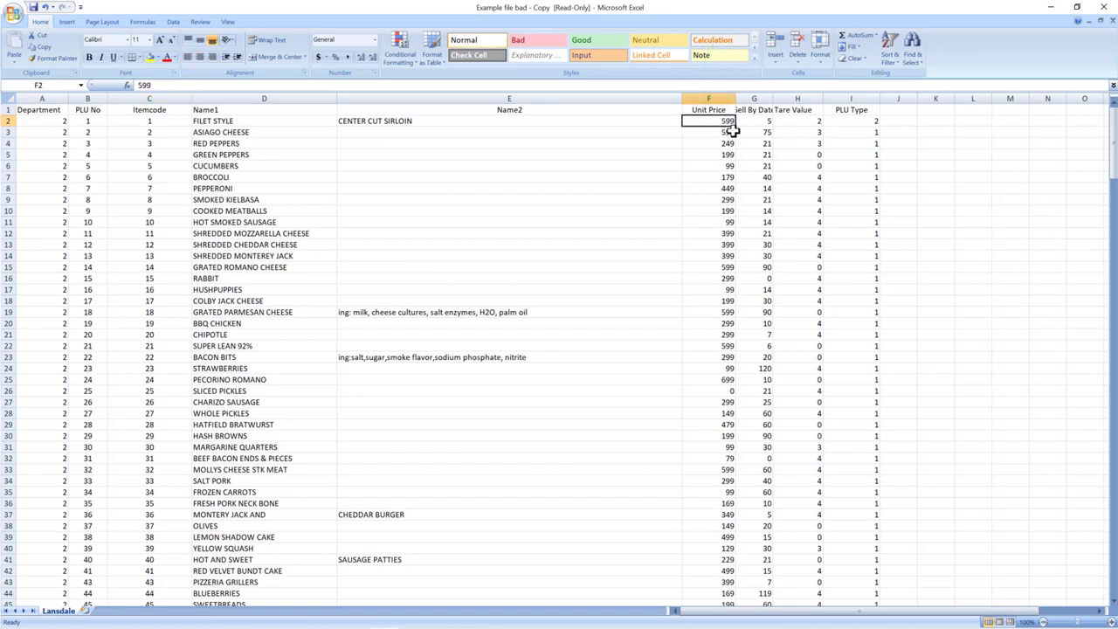
click(722, 131)
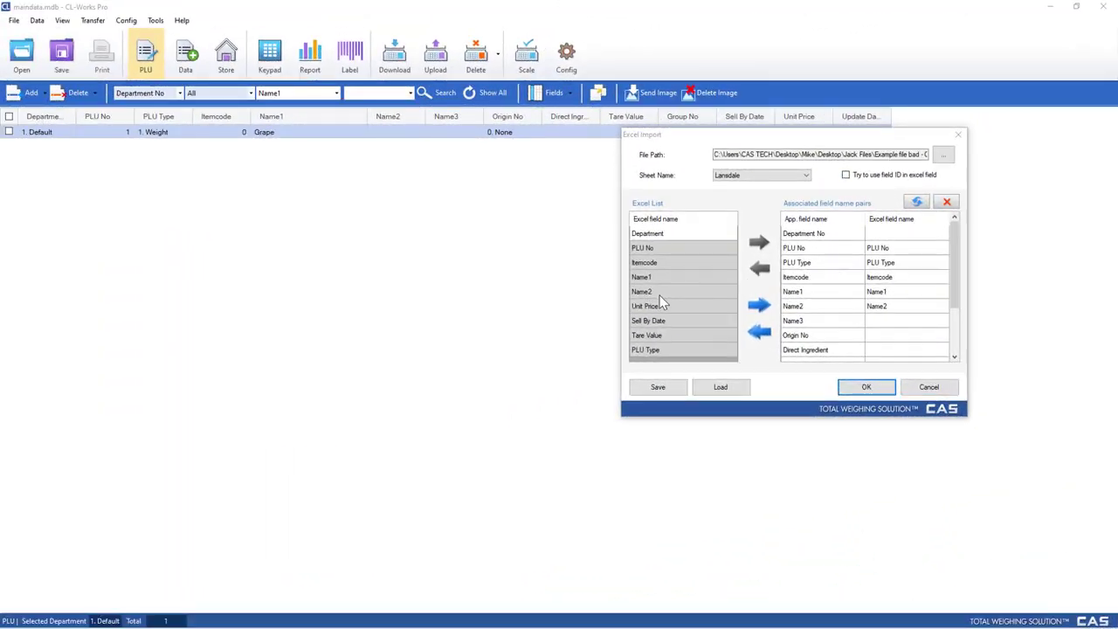
Step: Open the Example file bad - Copy workbook read-only in Excel, examine its columns, and return to the Excel Import dialog in CL-Works Pro
click(751, 135)
drag(751, 135, 334, 145)
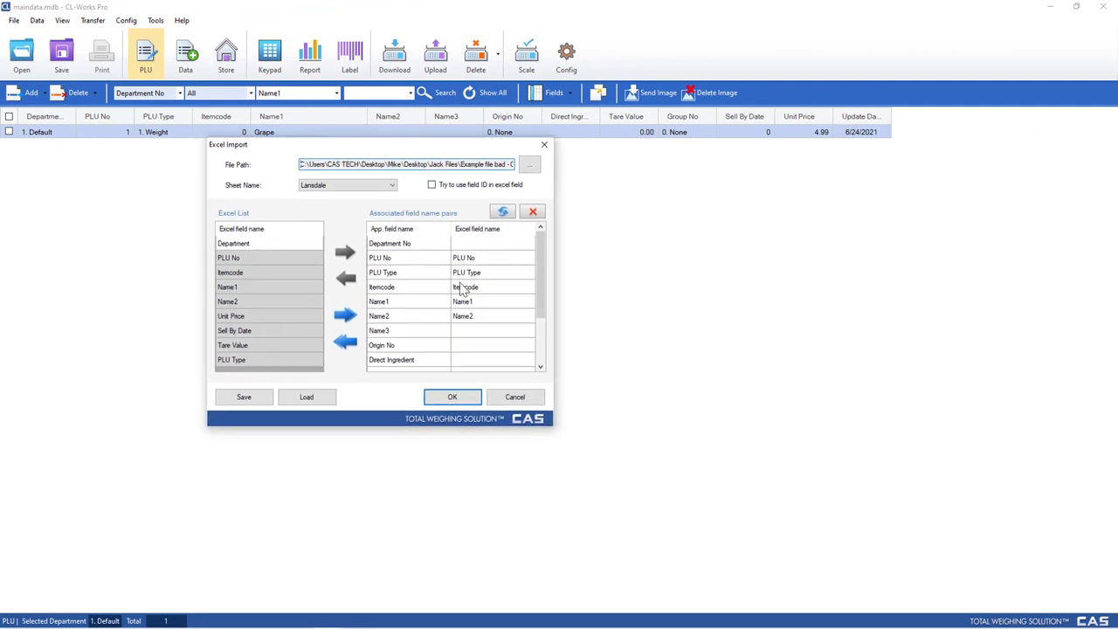
drag(407, 154, 455, 158)
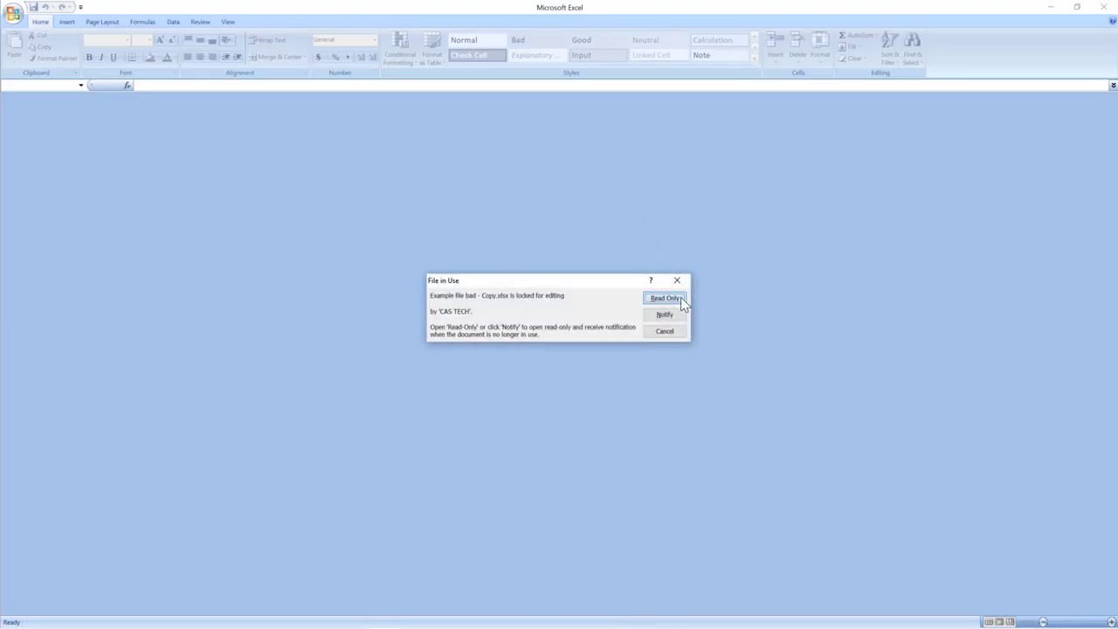
click(666, 298)
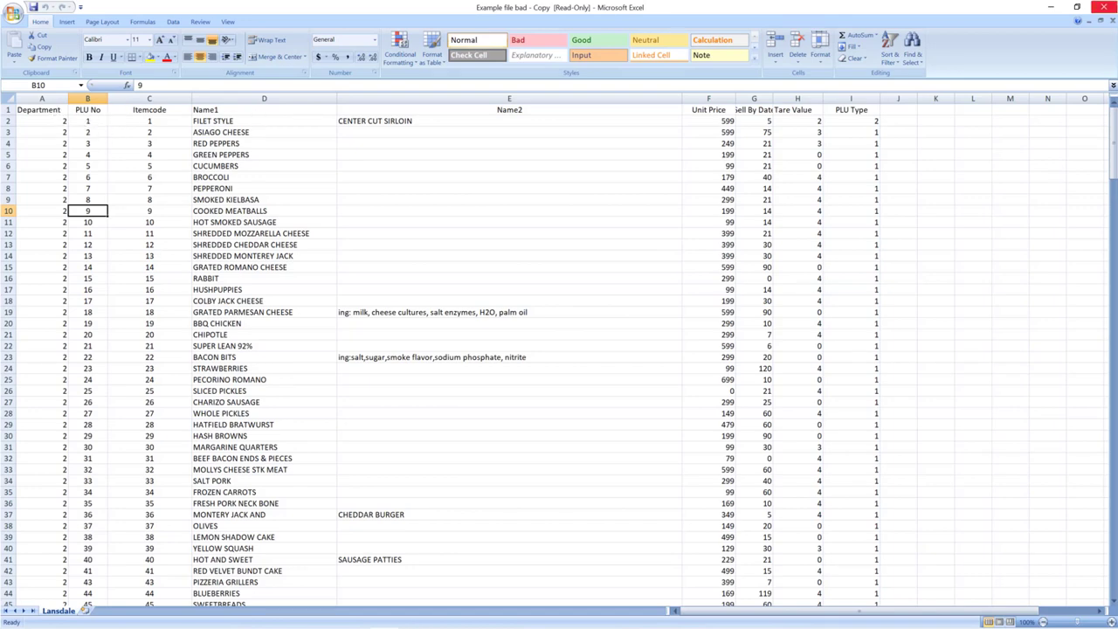
click(1104, 7)
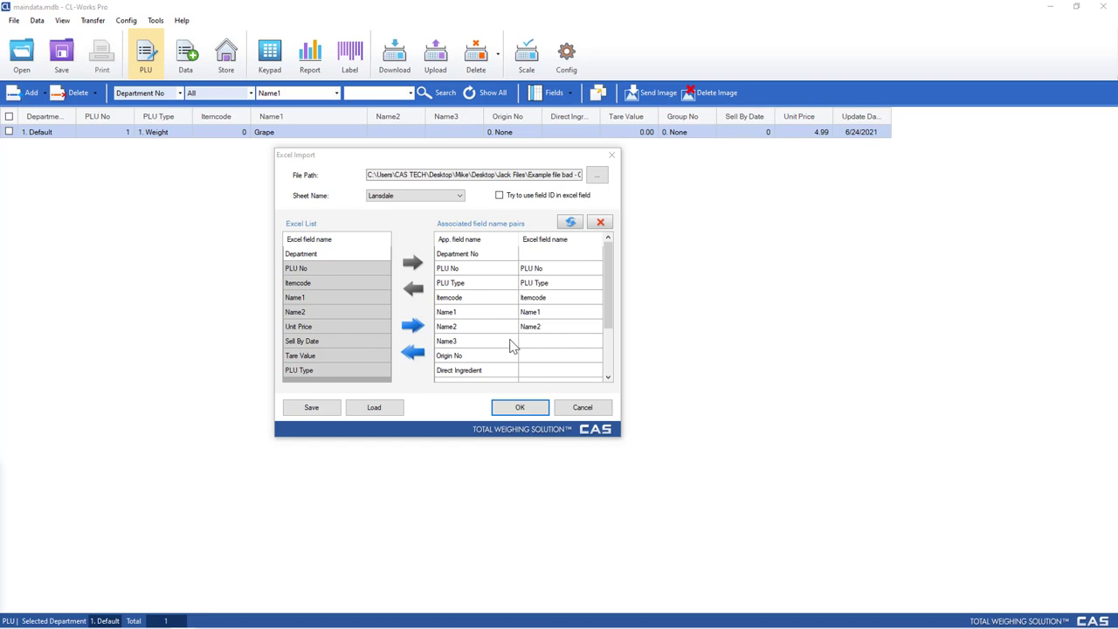
Step: Pair the Excel field Department with the application field Department No and review the associated field name pairs
scroll(512, 347, down, 2)
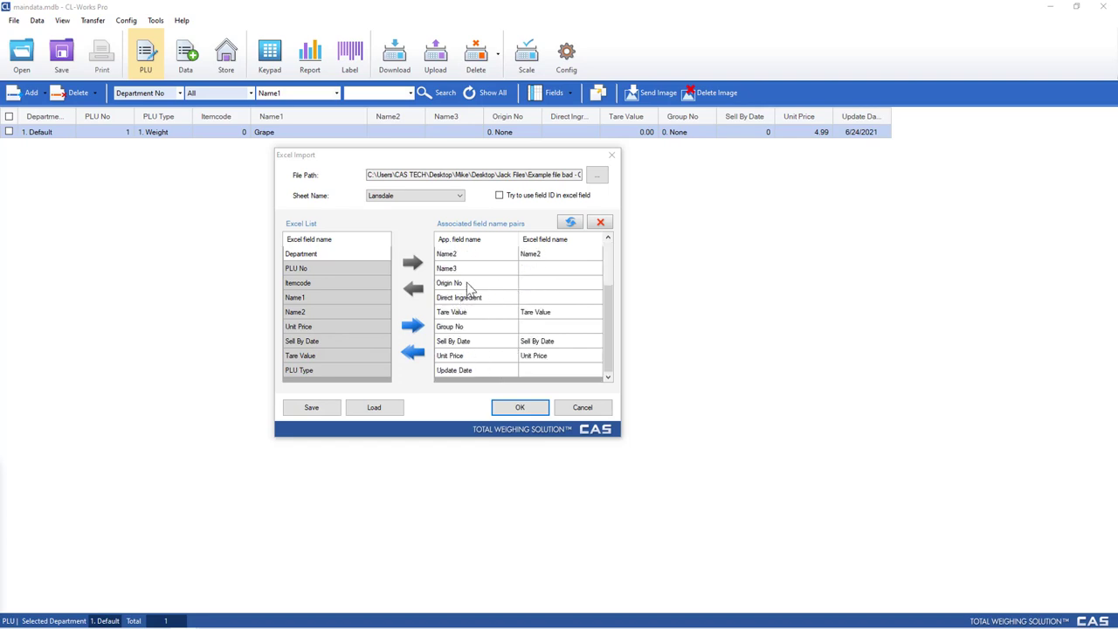
scroll(489, 336, up, 2)
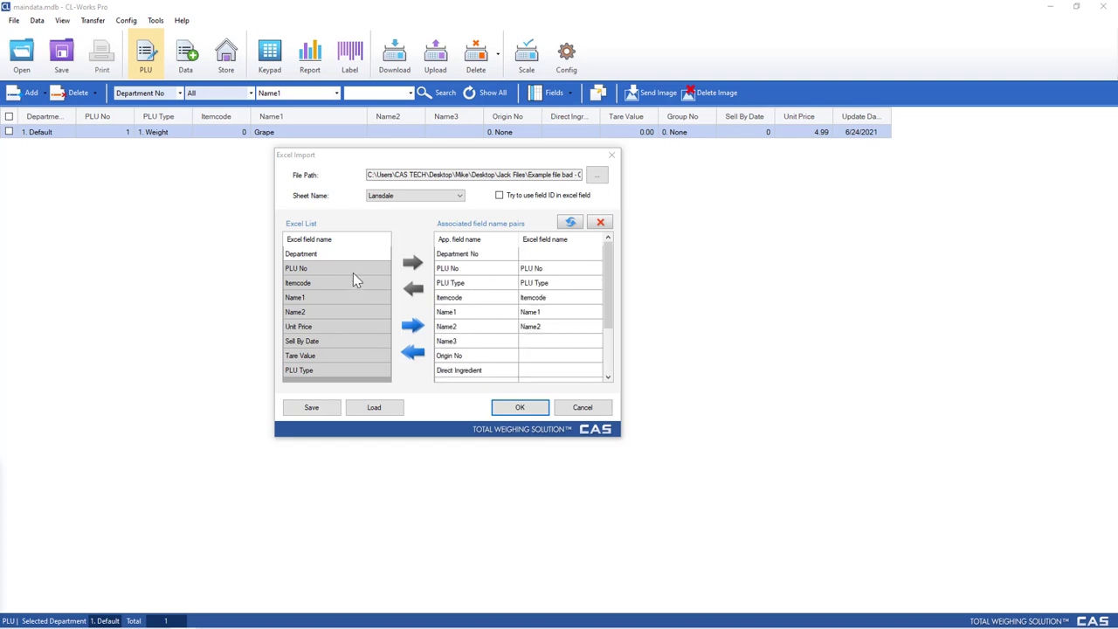
click(329, 256)
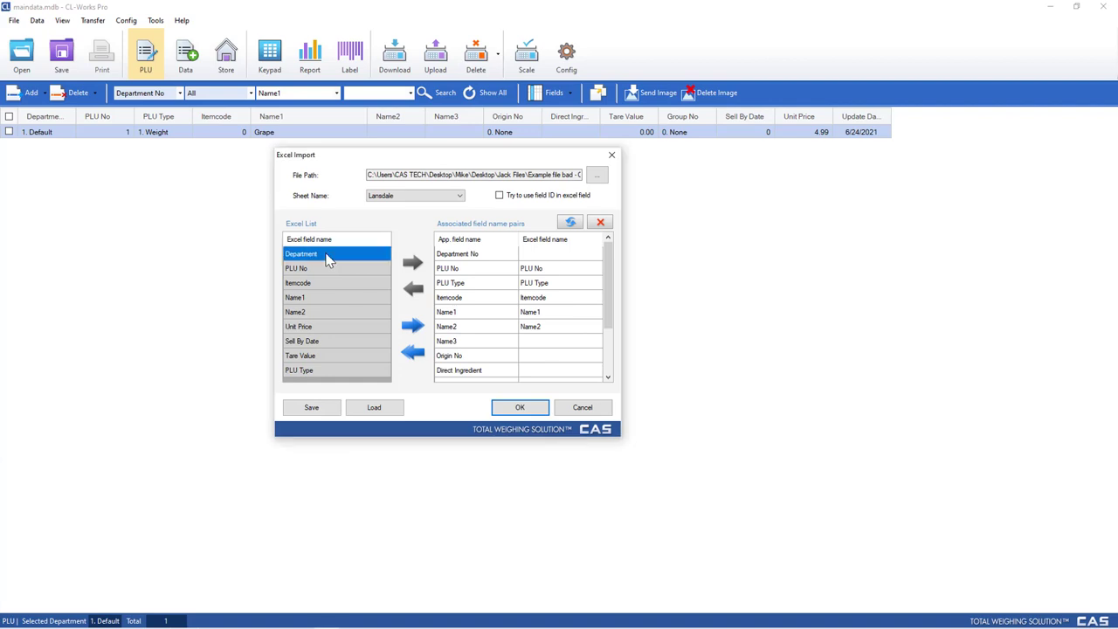
click(455, 255)
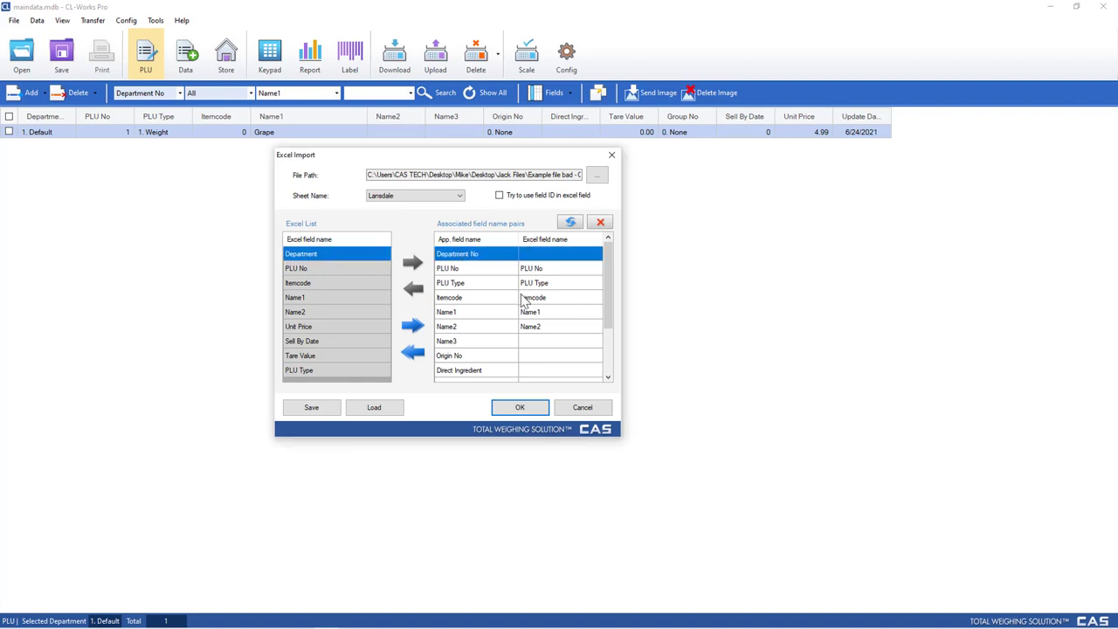
click(412, 264)
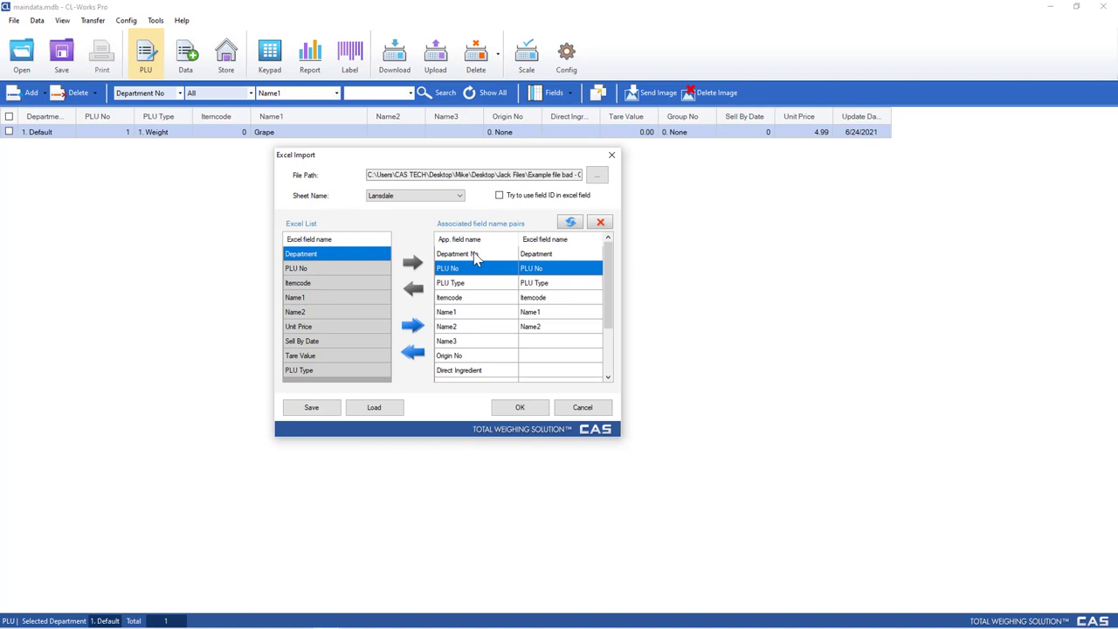
scroll(504, 307, down, 2)
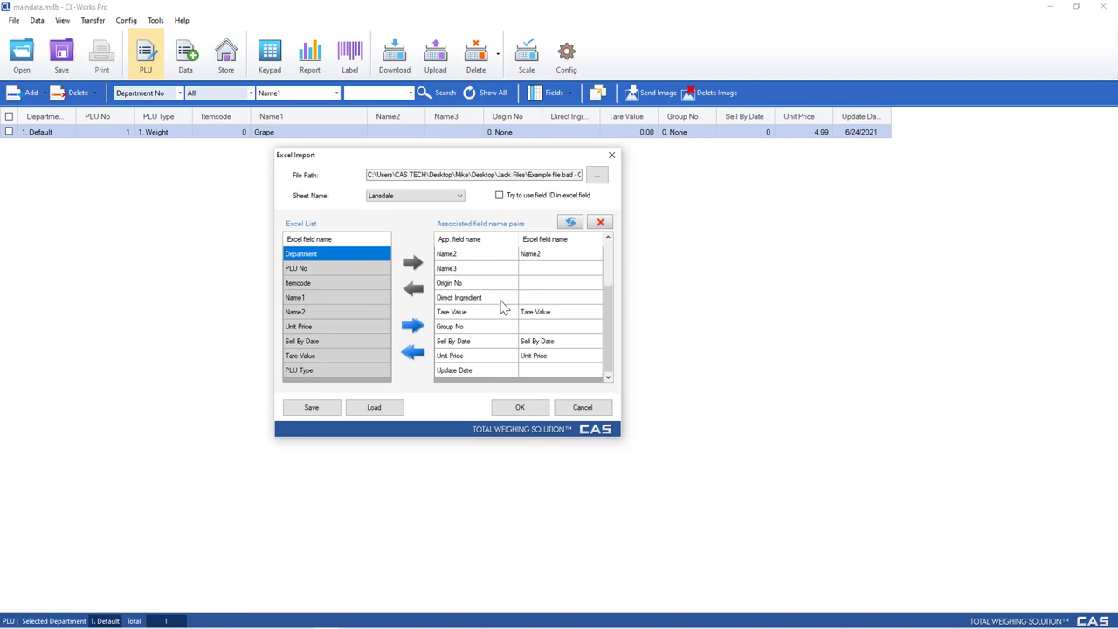
scroll(504, 330, up, 2)
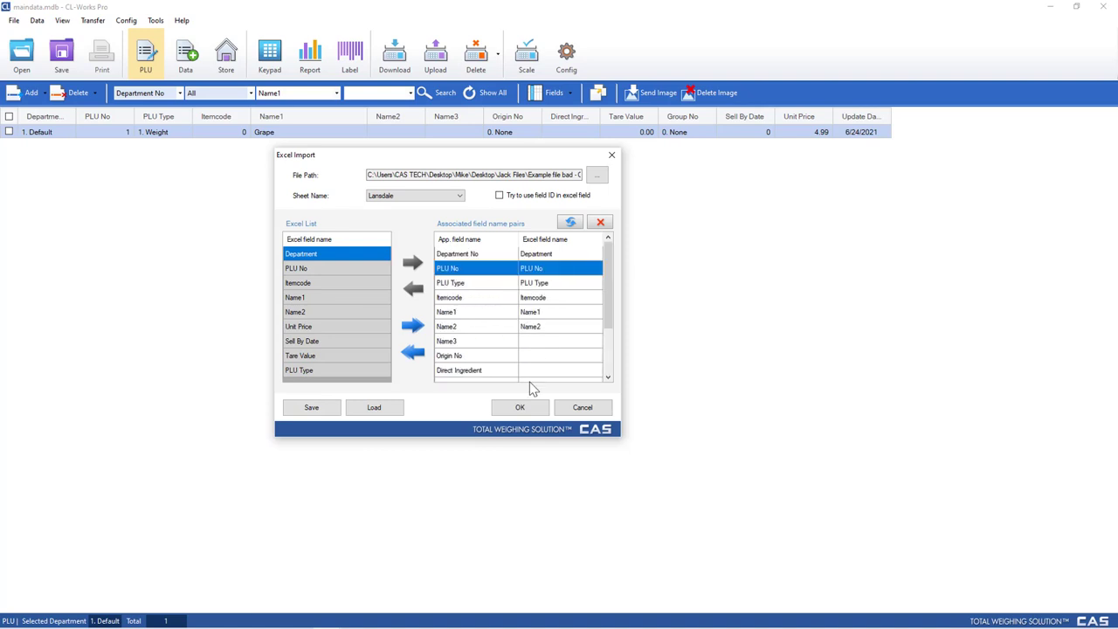
Step: Run the Excel import, clearing all data in the list and inserting the imported data
click(520, 408)
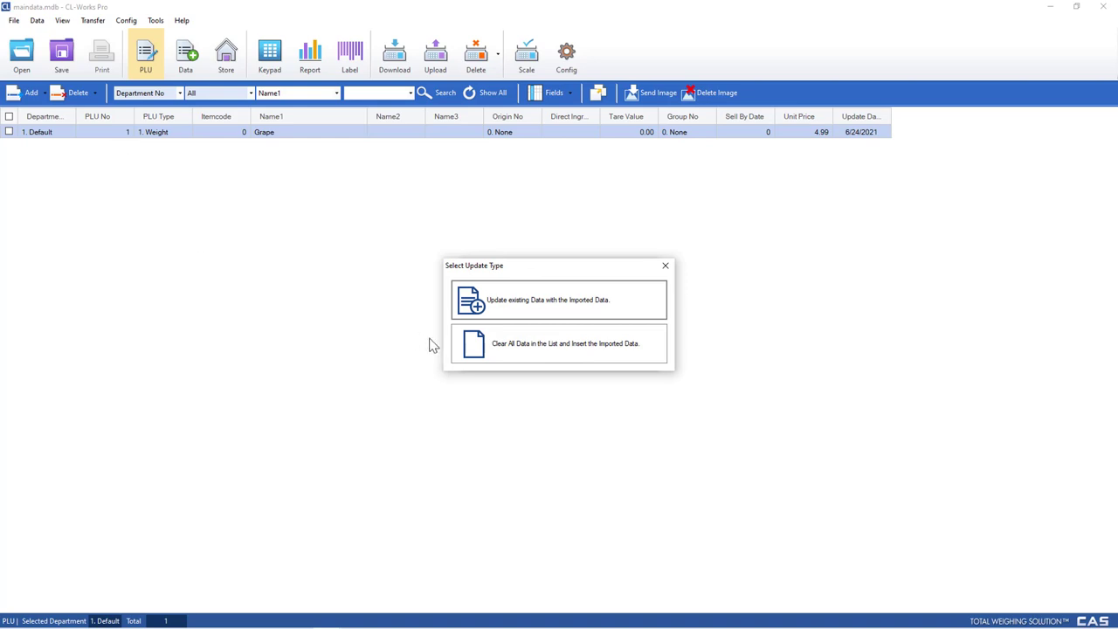
click(523, 345)
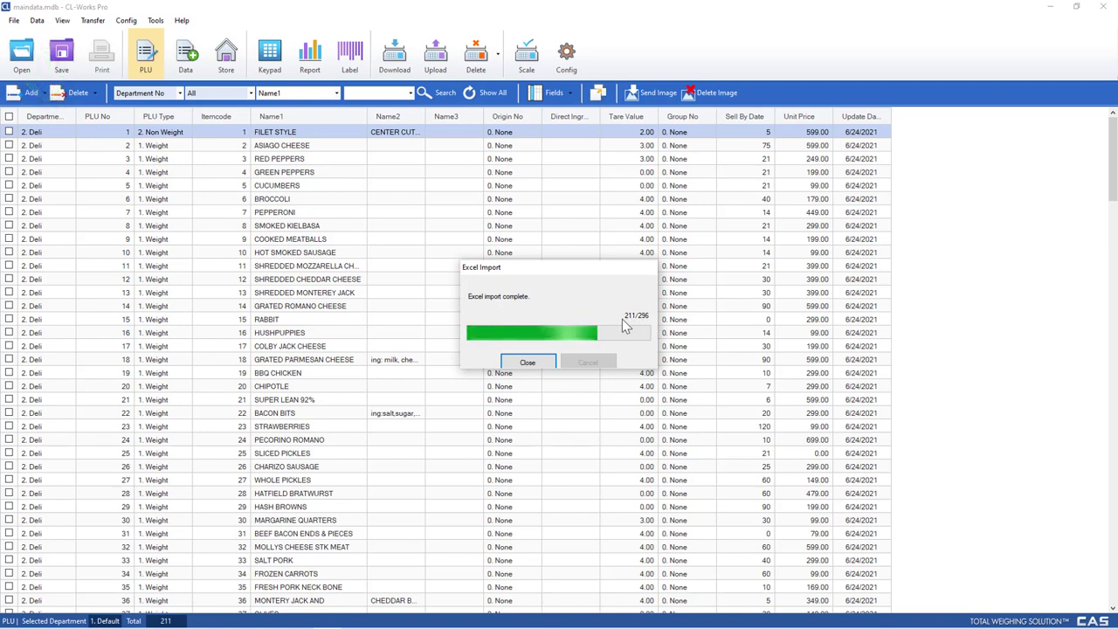
click(526, 363)
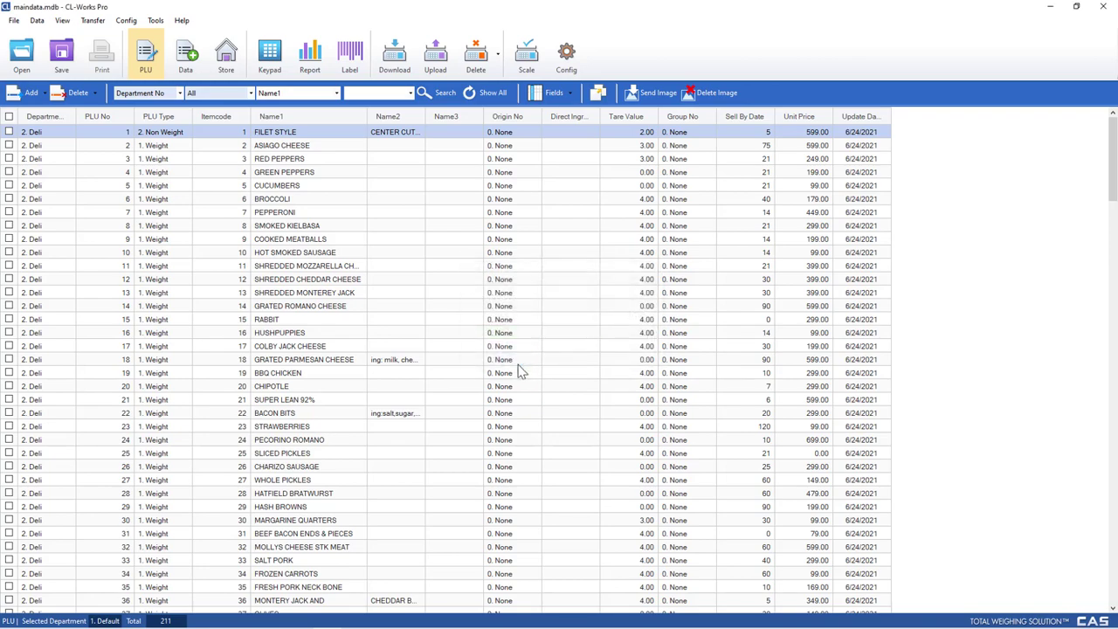
Step: Compare the last PLUs in the imported list with the last rows of the Example file bad - Copy workbook in Excel
scroll(400, 340, down, 20)
scroll(402, 349, down, 20)
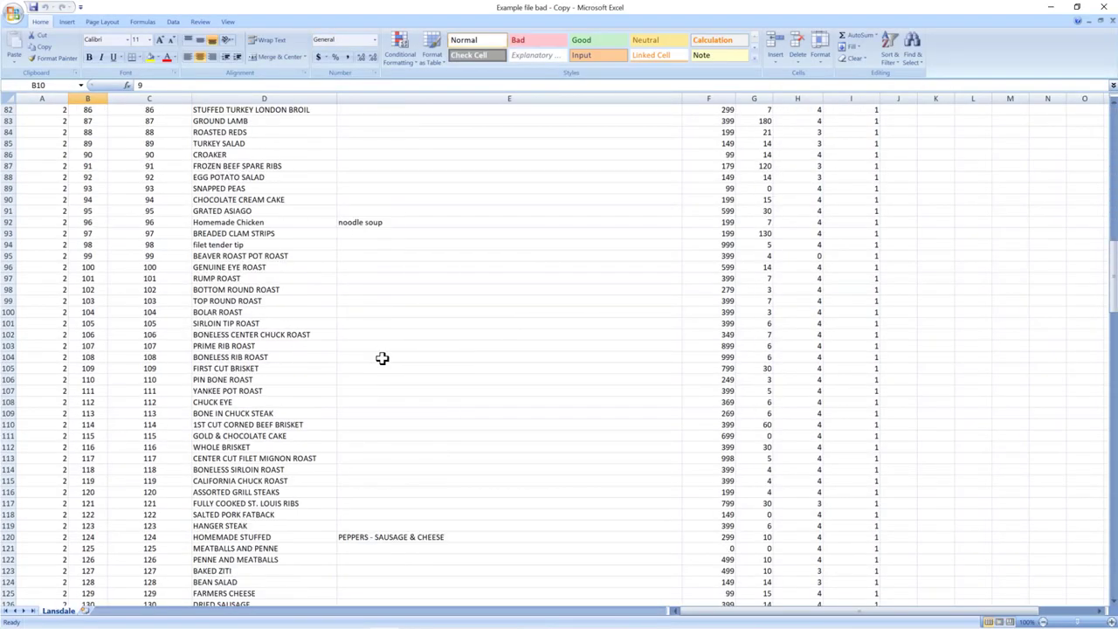
scroll(382, 358, down, 20)
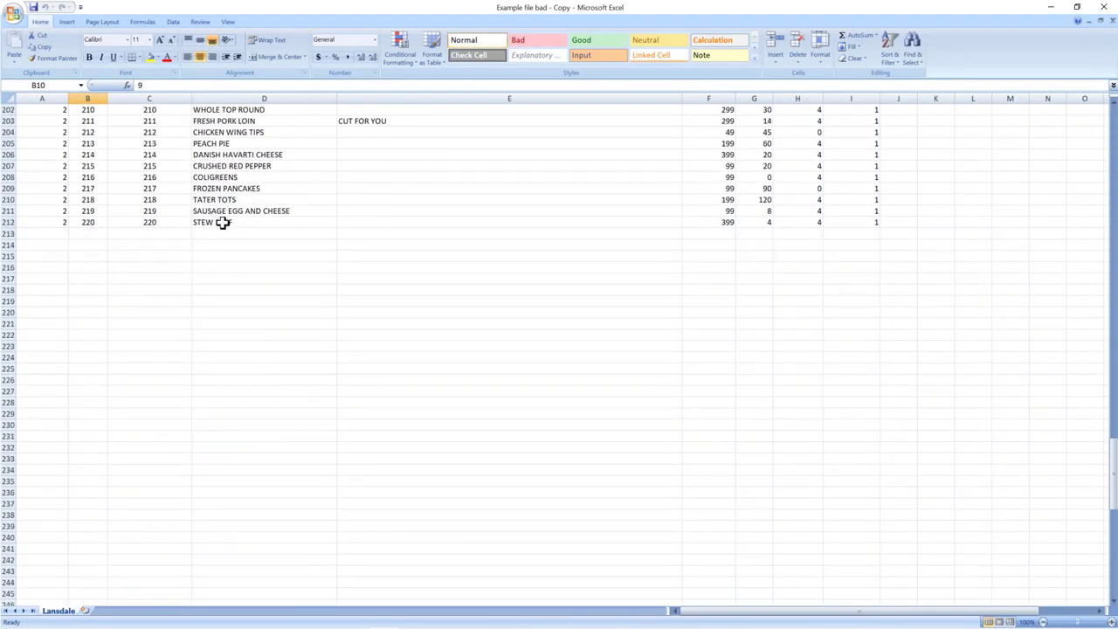
click(1104, 7)
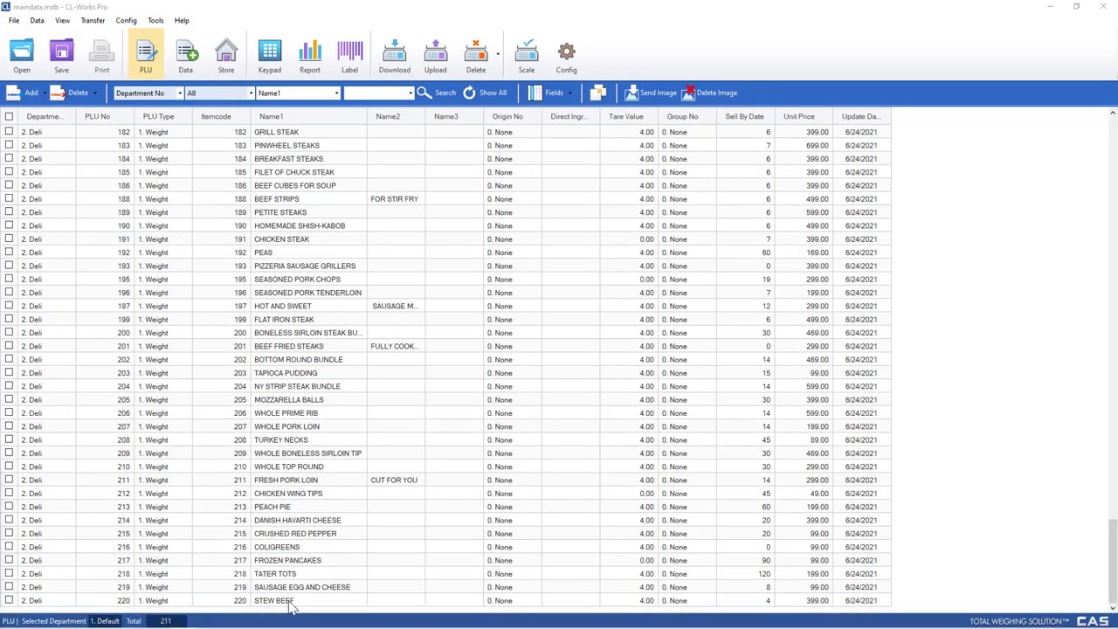
scroll(79, 444, up, 20)
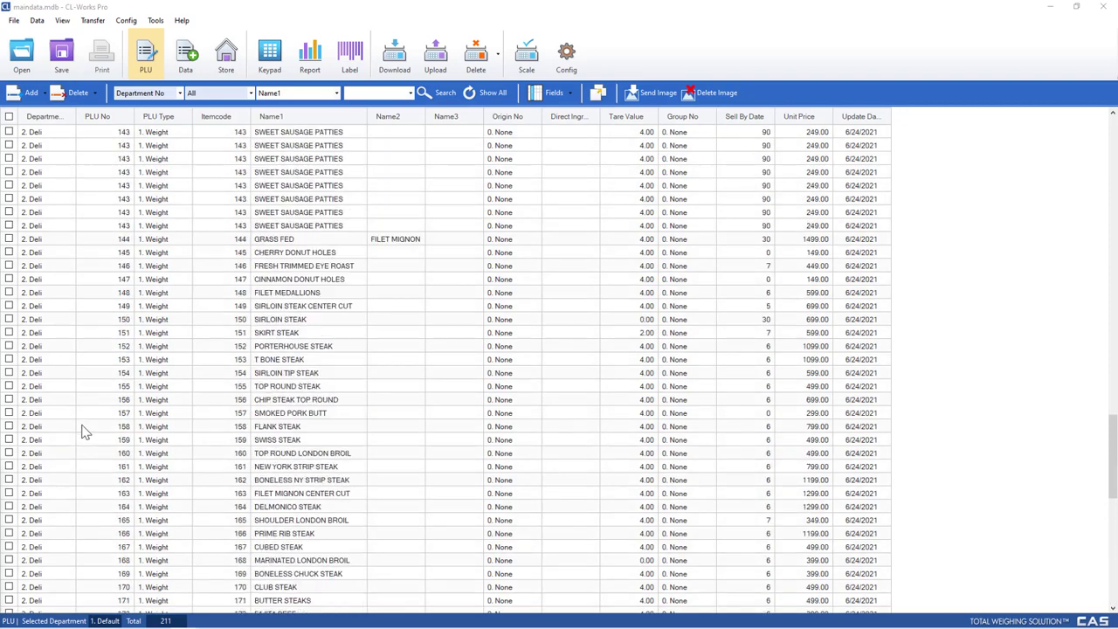
Step: Save the imported PLU list and check its department assignments against the codes and names in the Department data
click(70, 71)
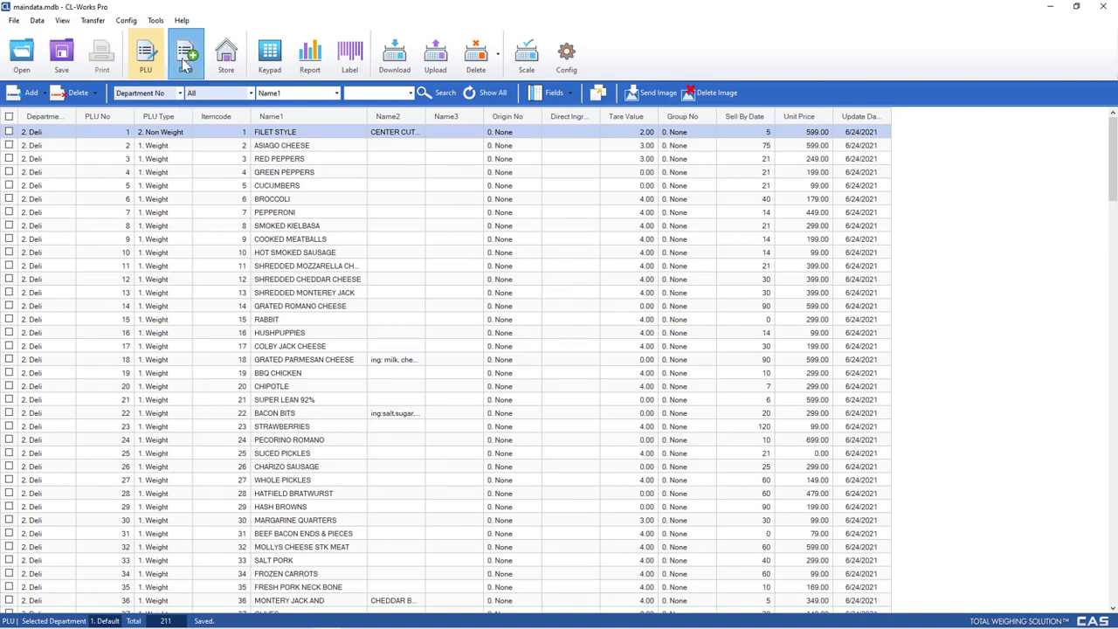
click(186, 61)
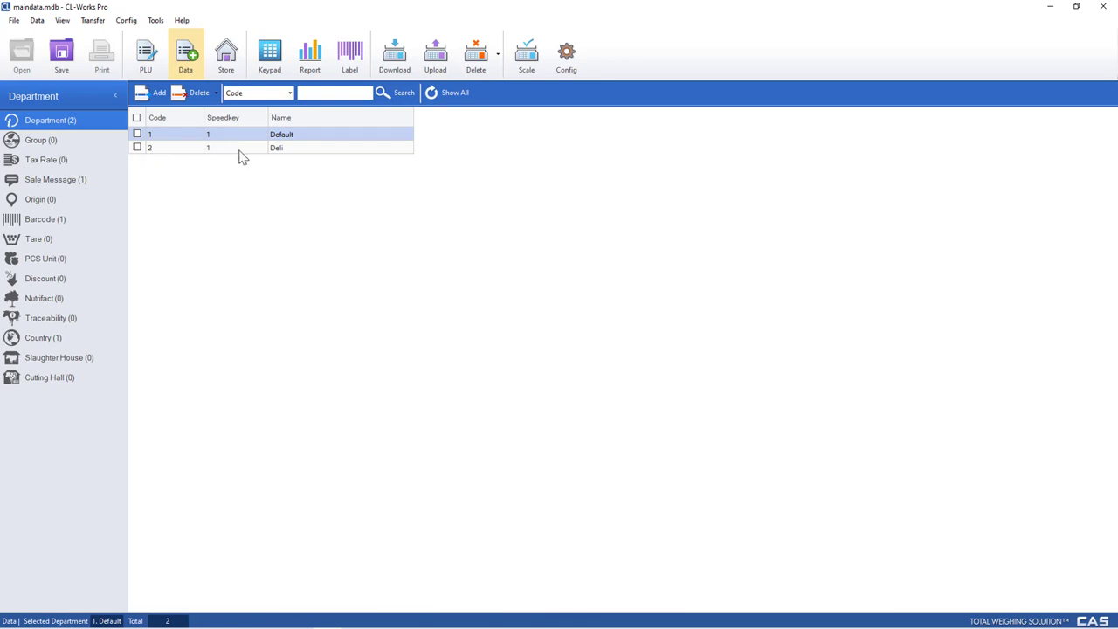
click(156, 59)
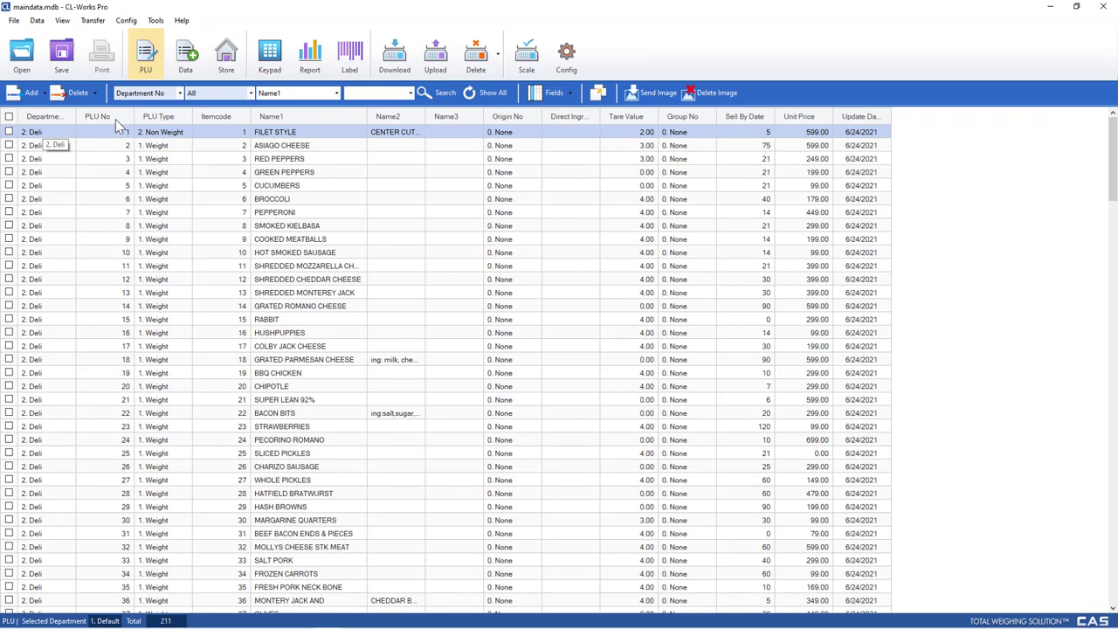
click(183, 61)
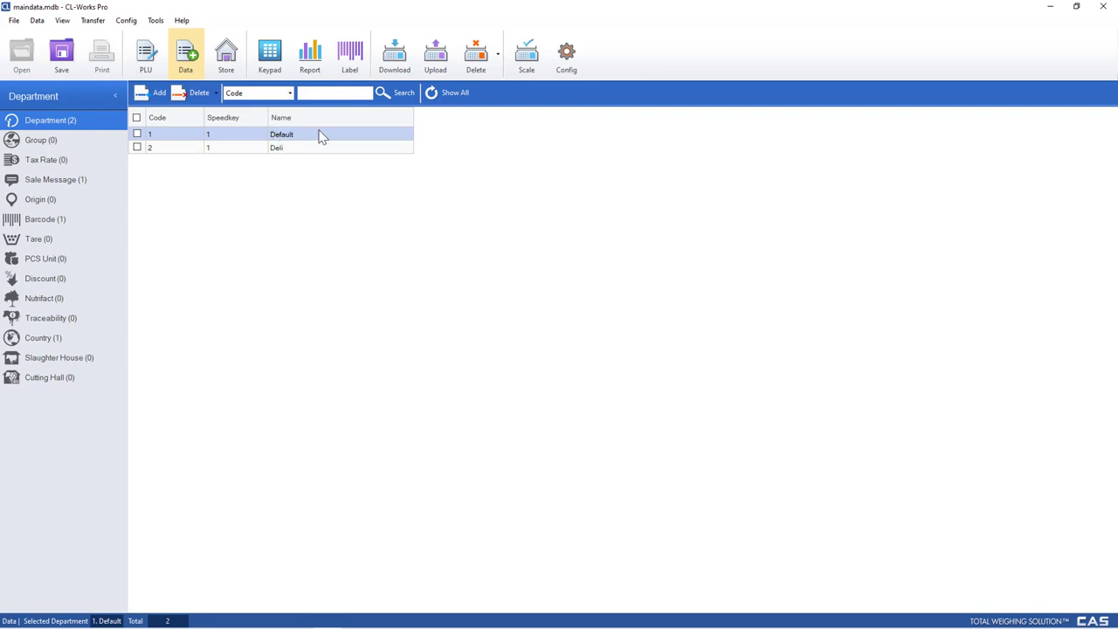
click(145, 55)
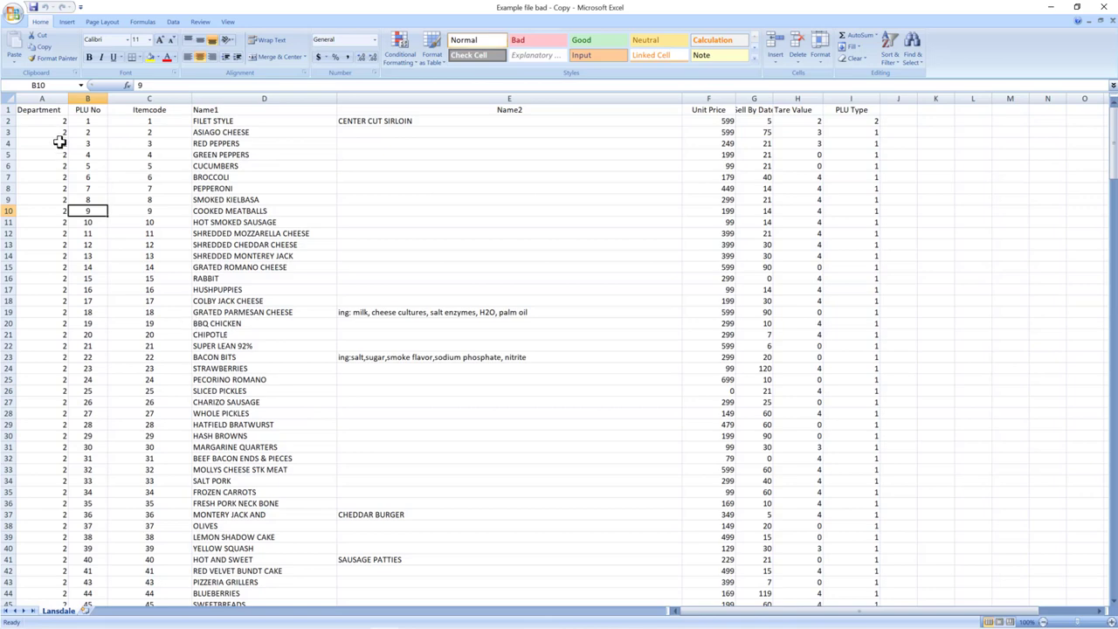
Step: Examine the Department column of the Example file bad - Copy workbook in Excel and return to the PLU list
scroll(60, 143, down, 5)
scroll(50, 290, up, 5)
click(1106, 9)
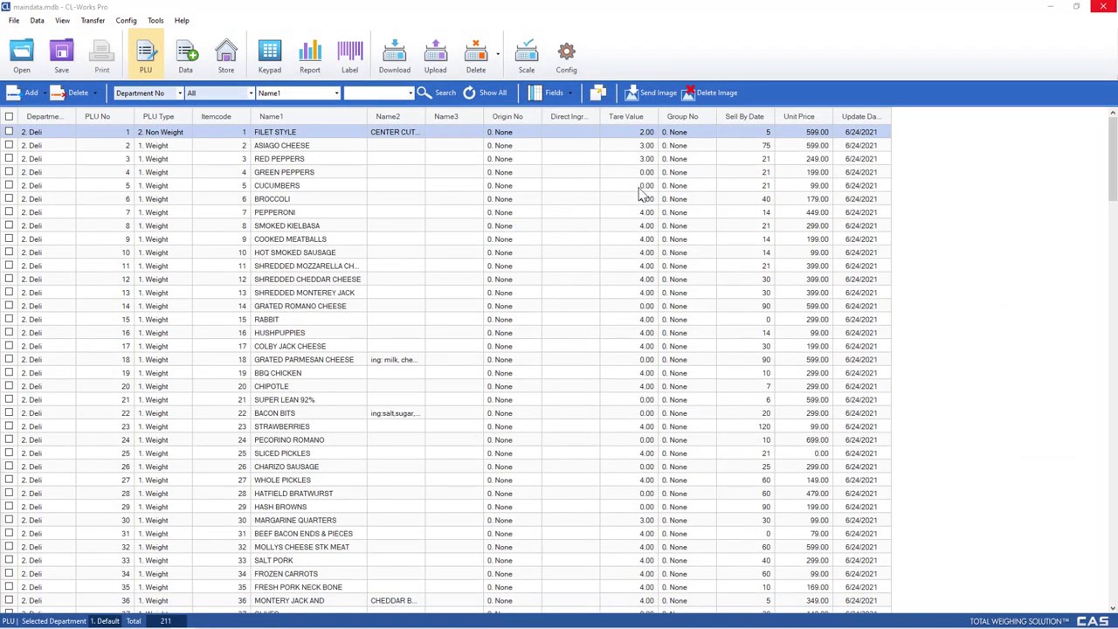
Step: Select all PLUs in the list and delete them
click(8, 117)
click(75, 93)
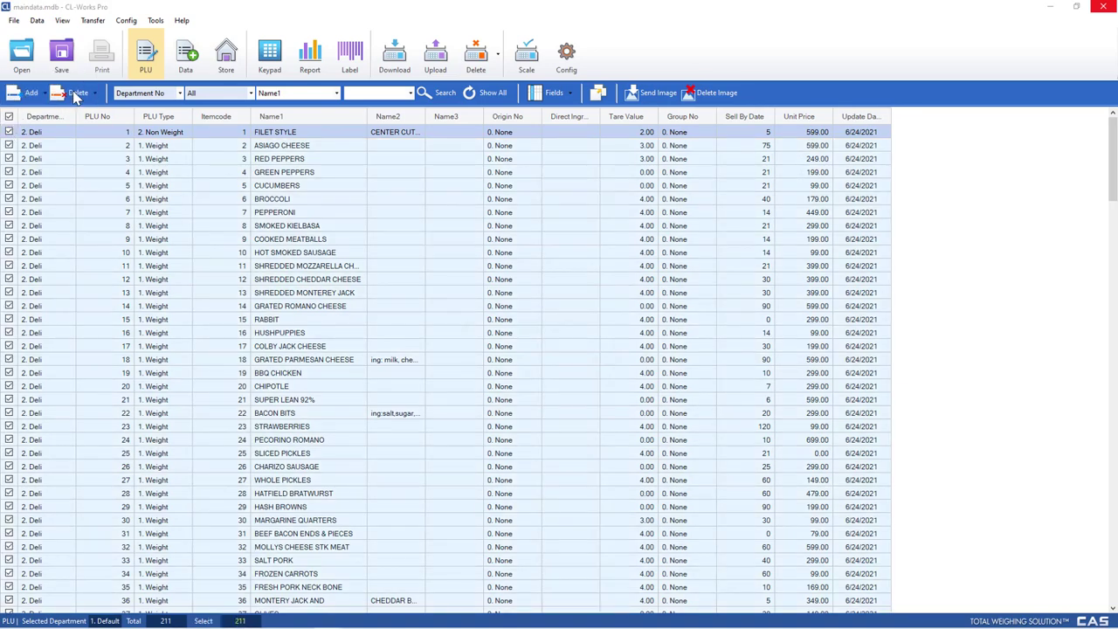
click(605, 361)
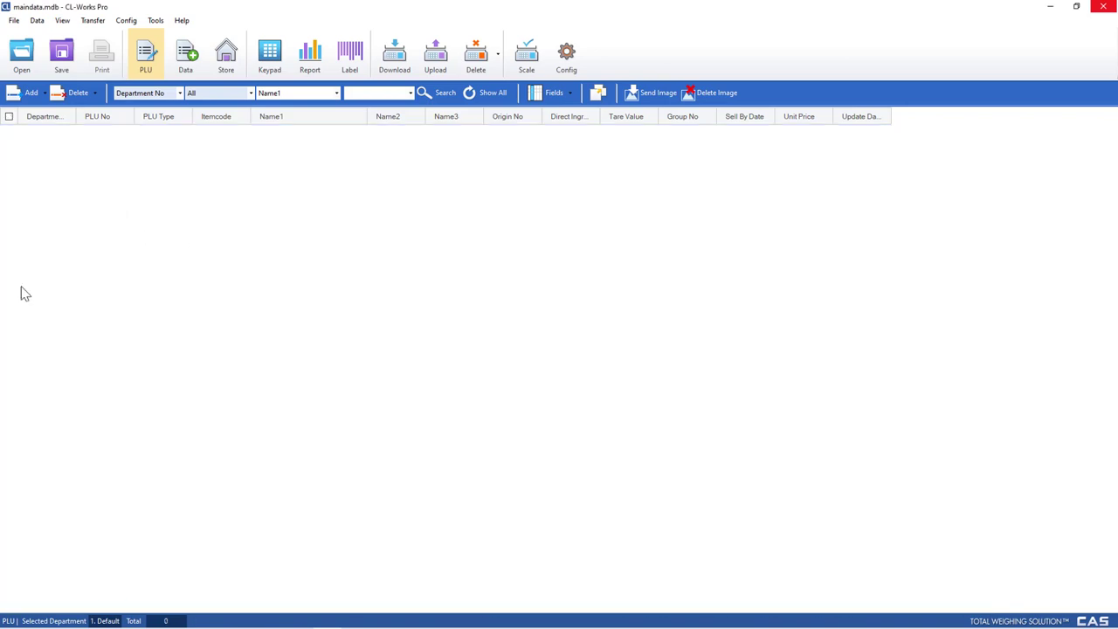
Step: Start a new Excel import, list the Excel Documents (*.xlsx) files, and open Example file bad
click(1103, 6)
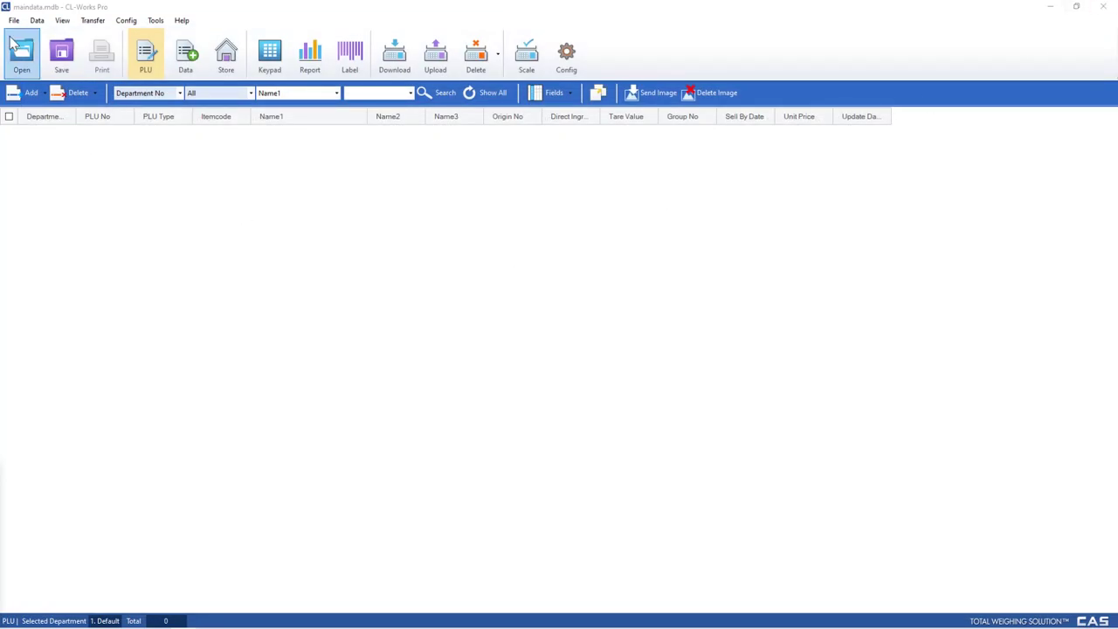
click(14, 21)
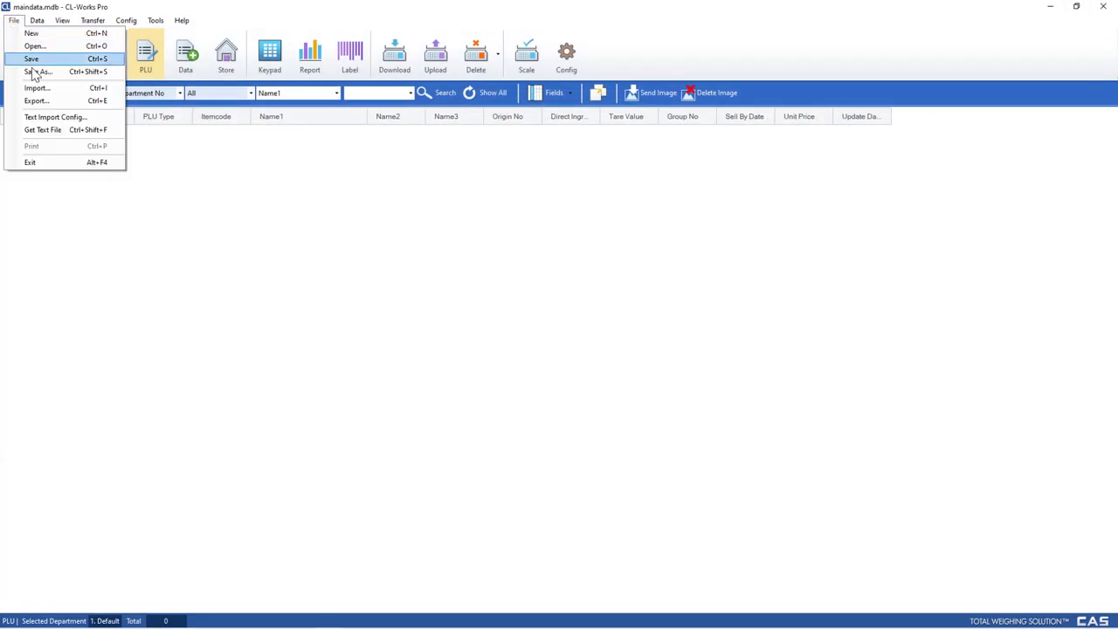
click(26, 90)
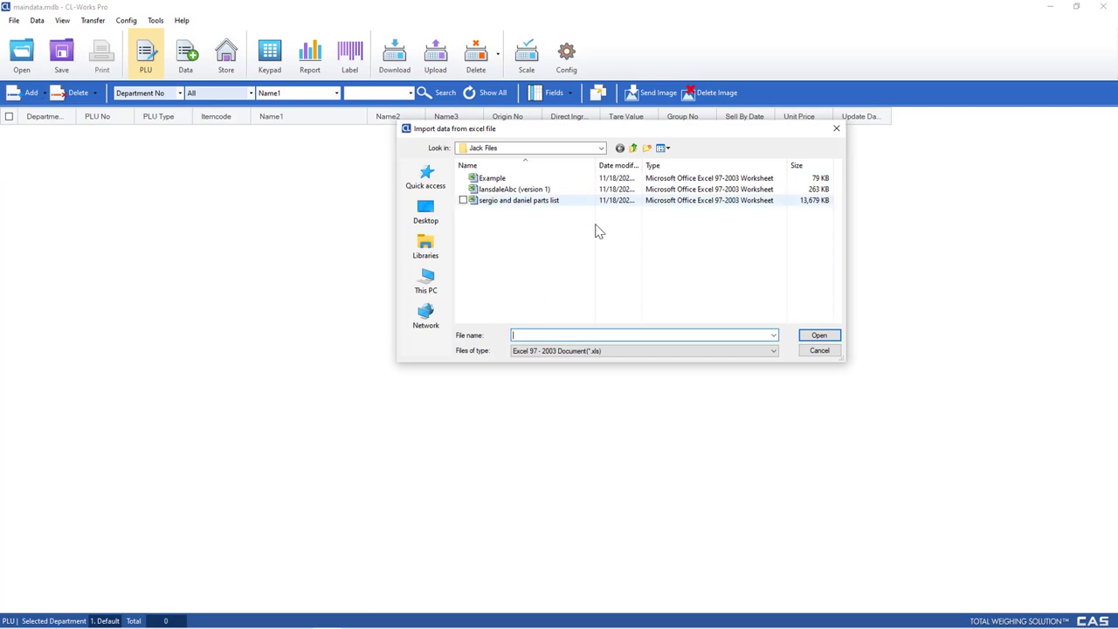
click(603, 350)
click(601, 371)
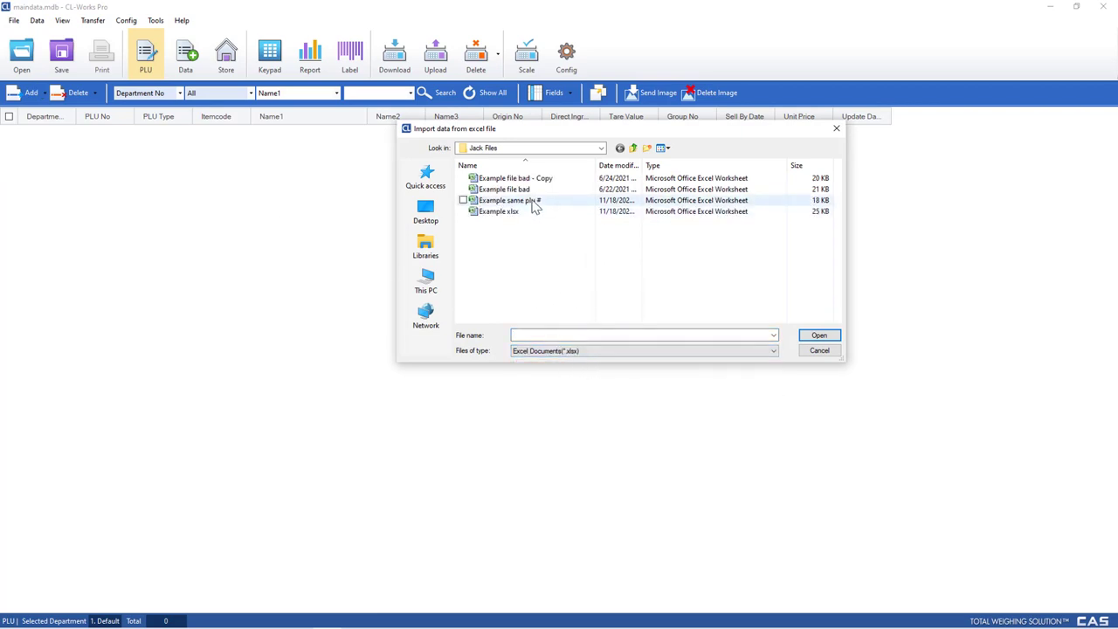
double_click(526, 190)
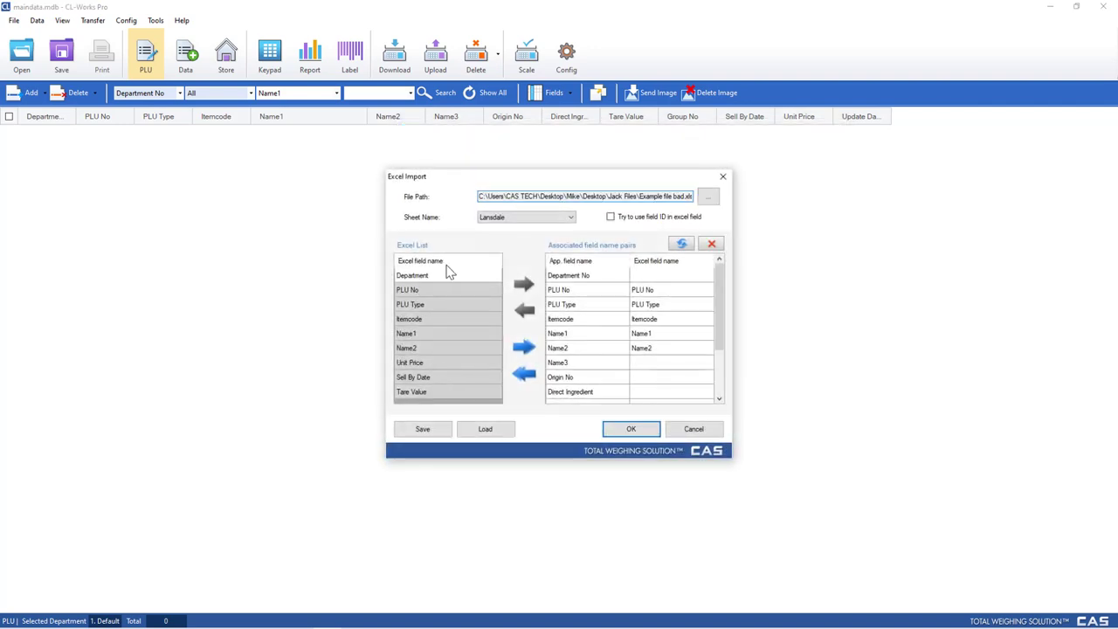
Step: Pair Department with Department No and try to import Example file bad, clearing all data in the list first
click(435, 276)
click(585, 277)
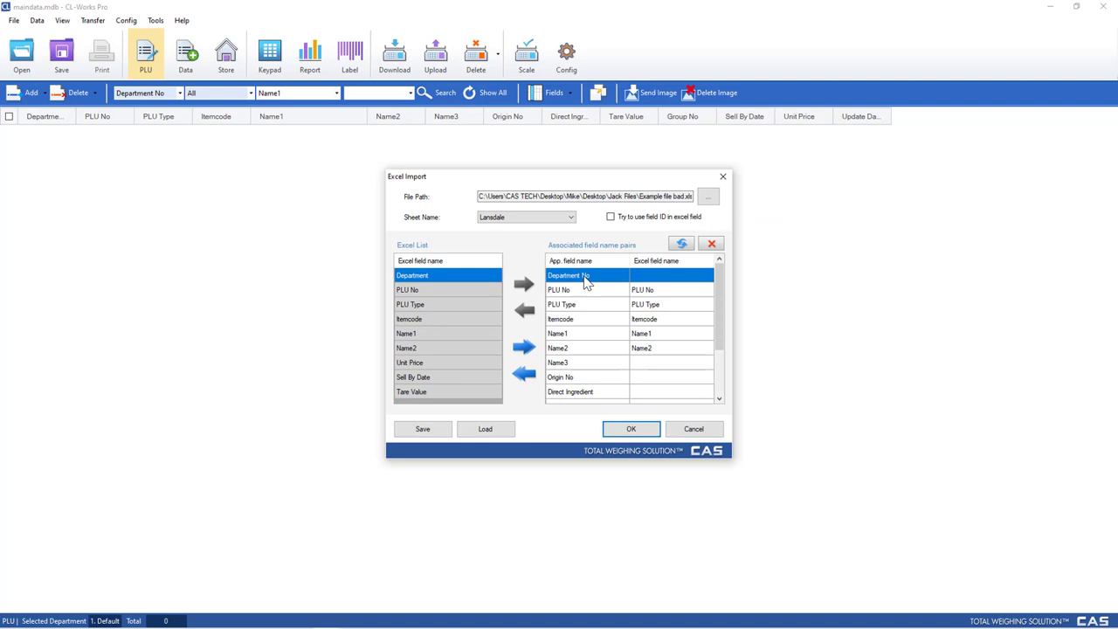
click(523, 284)
click(630, 429)
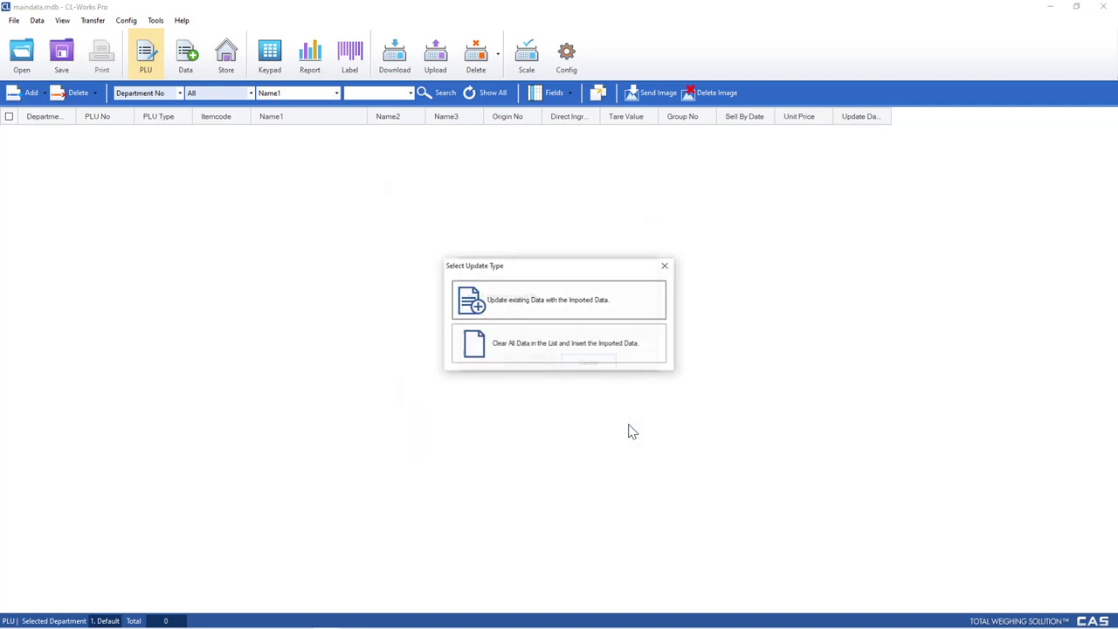
click(553, 346)
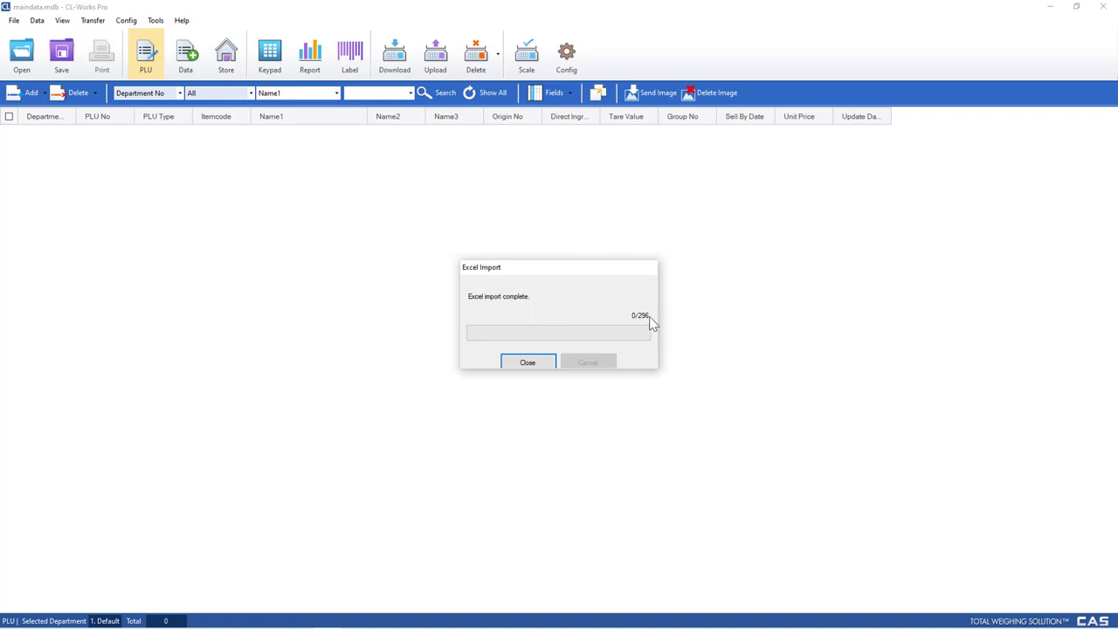
click(543, 361)
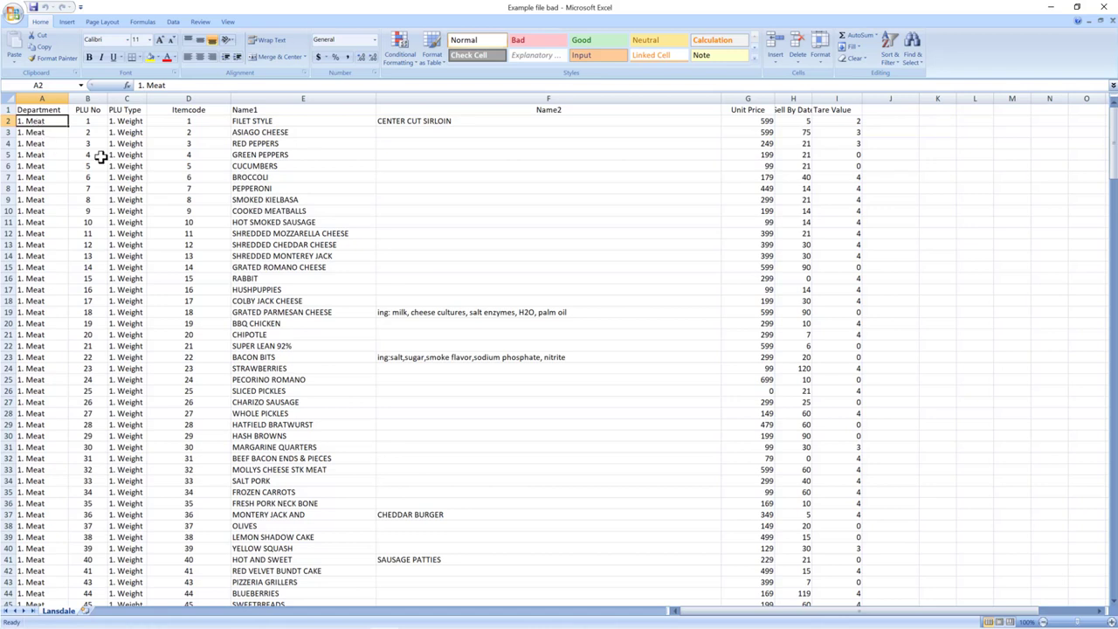
Step: Replace the Department text in A2 with 1 and copy that value down through the last product row, A212
click(40, 132)
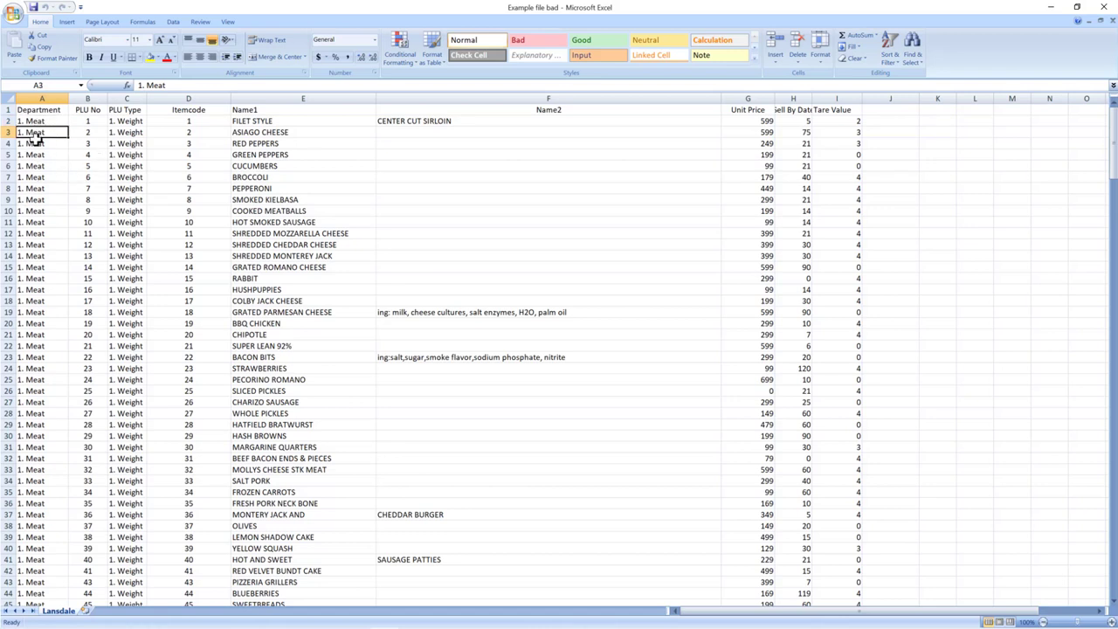
scroll(53, 245, down, 7)
scroll(54, 250, down, 13)
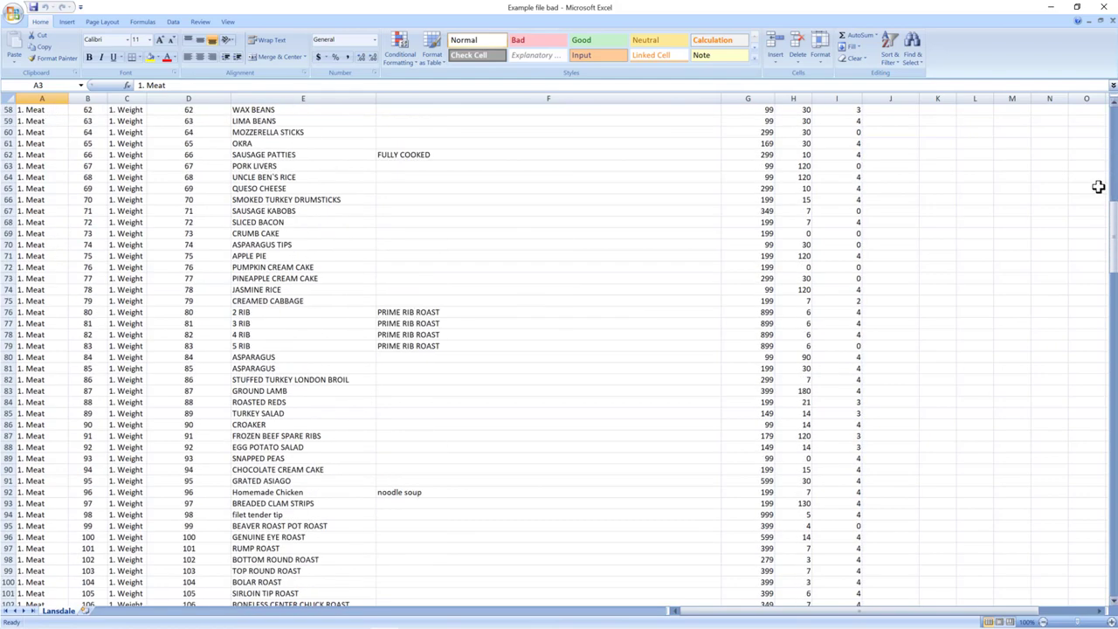
drag(1103, 187, 1068, 109)
click(50, 120)
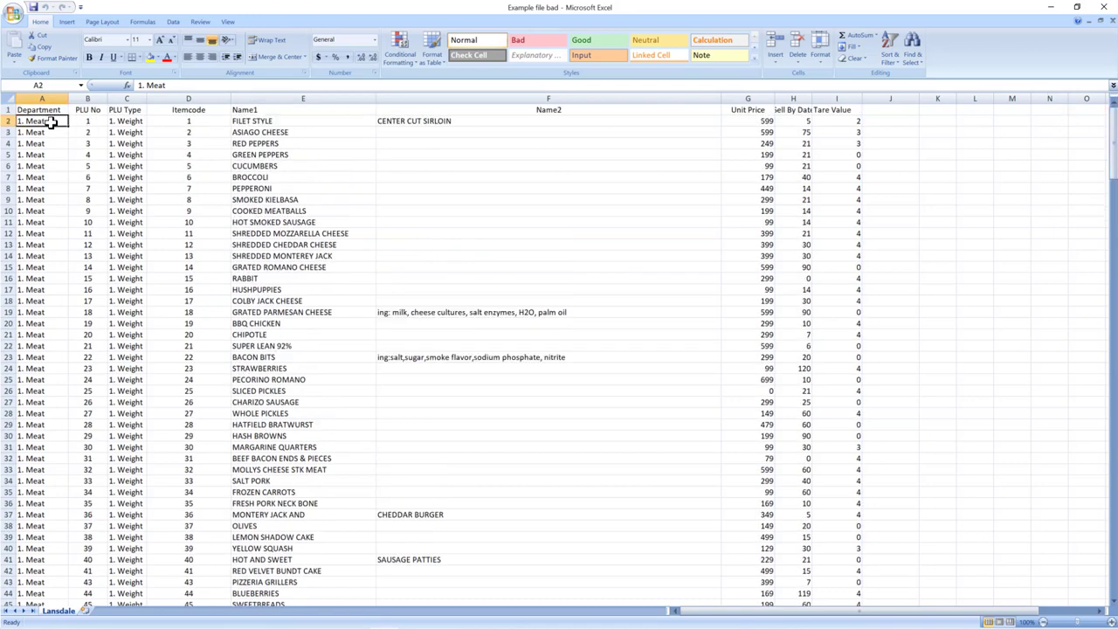
text(1)
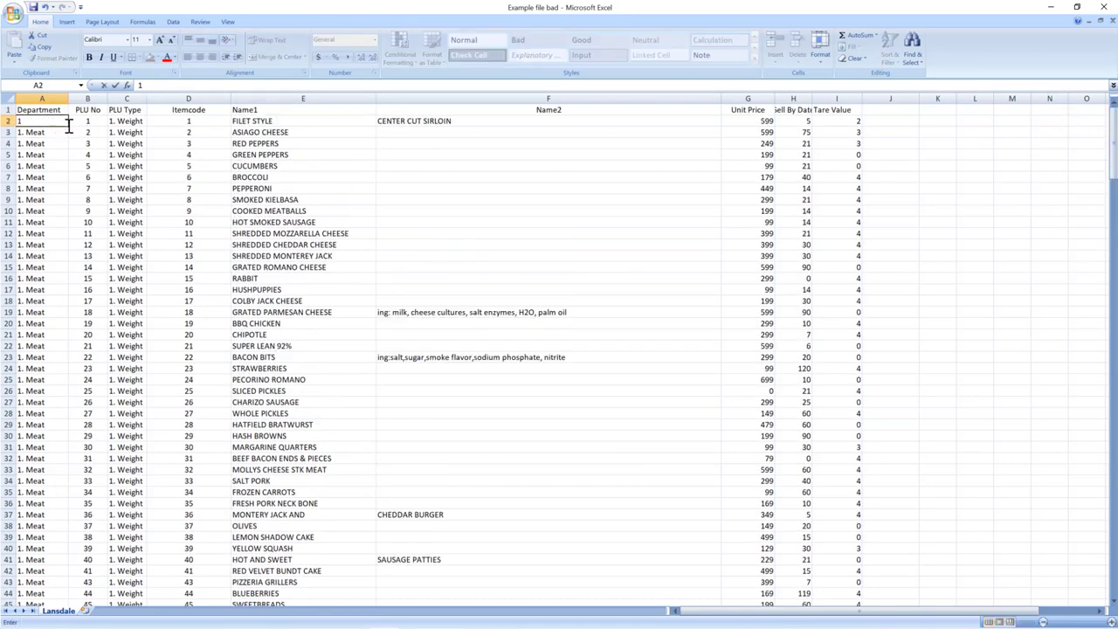
drag(67, 125, 54, 569)
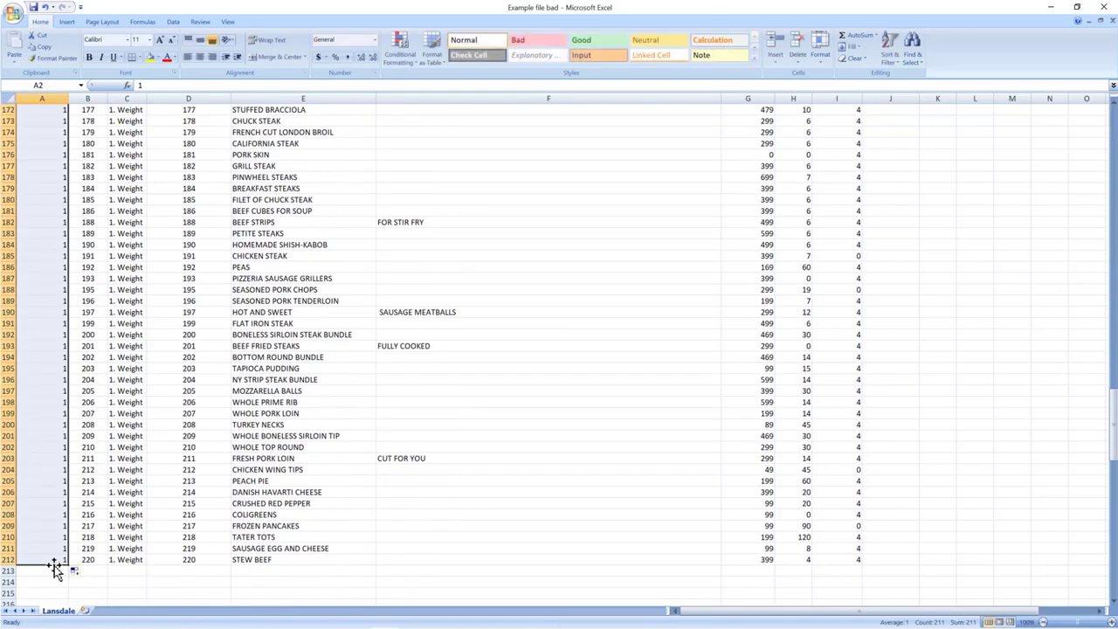
click(75, 571)
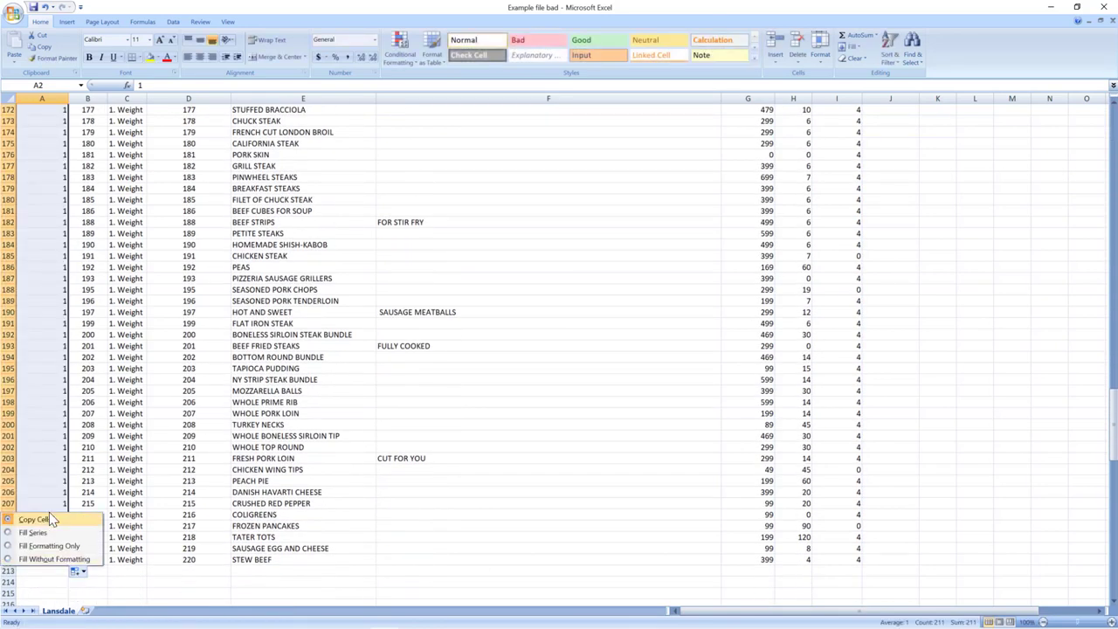
click(50, 519)
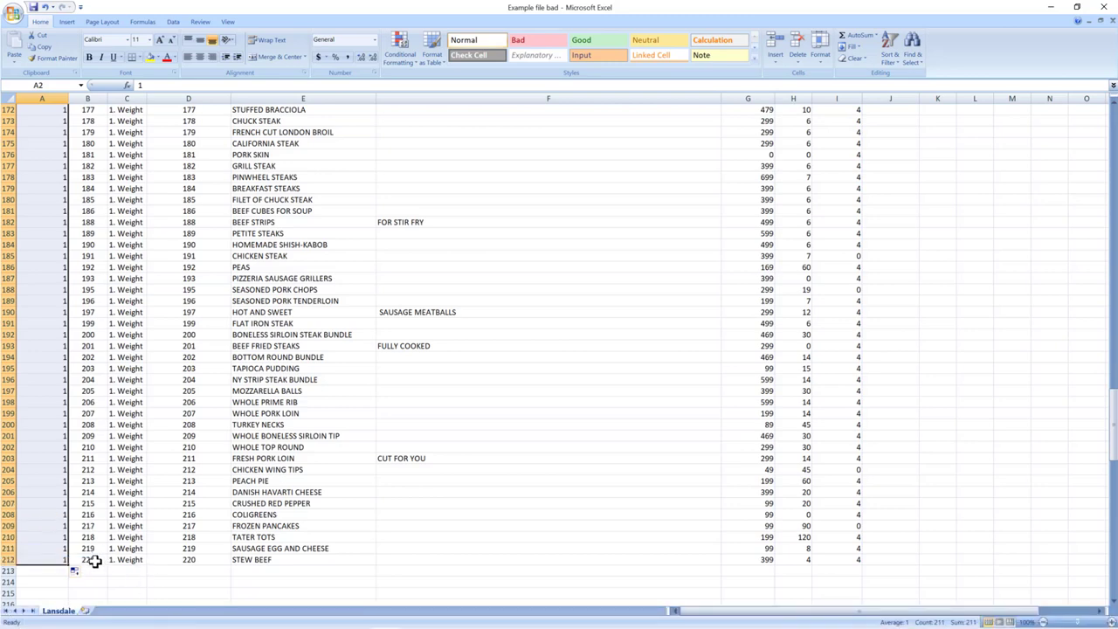
drag(154, 246, 155, 255)
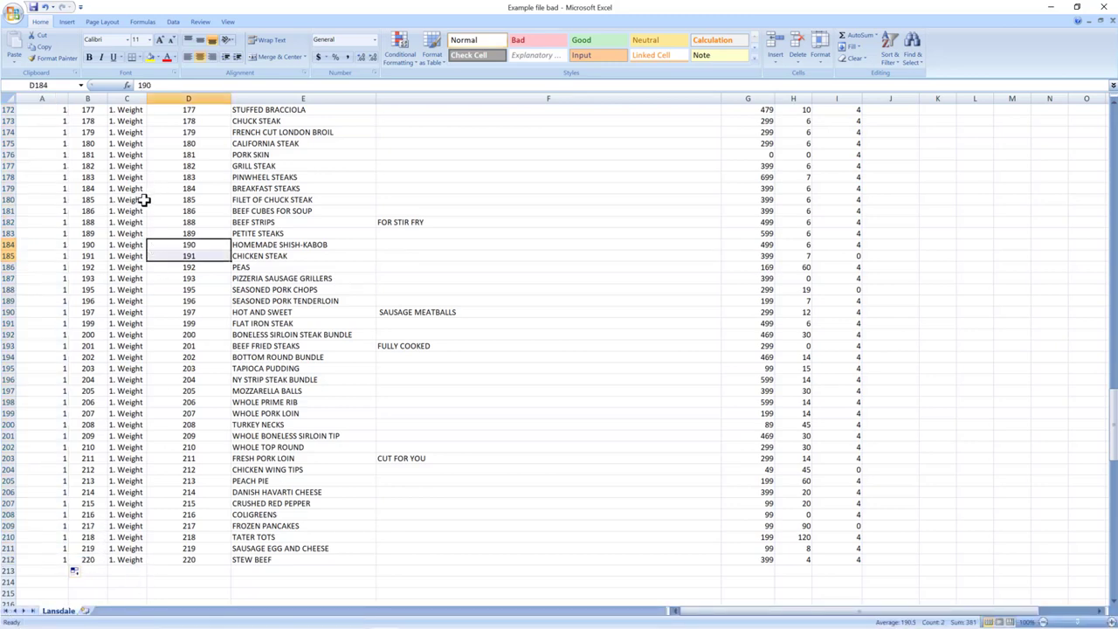
Step: Set the PLU Type of the first product, FILET STYLE, to 1 in cell C2
scroll(144, 200, up, 20)
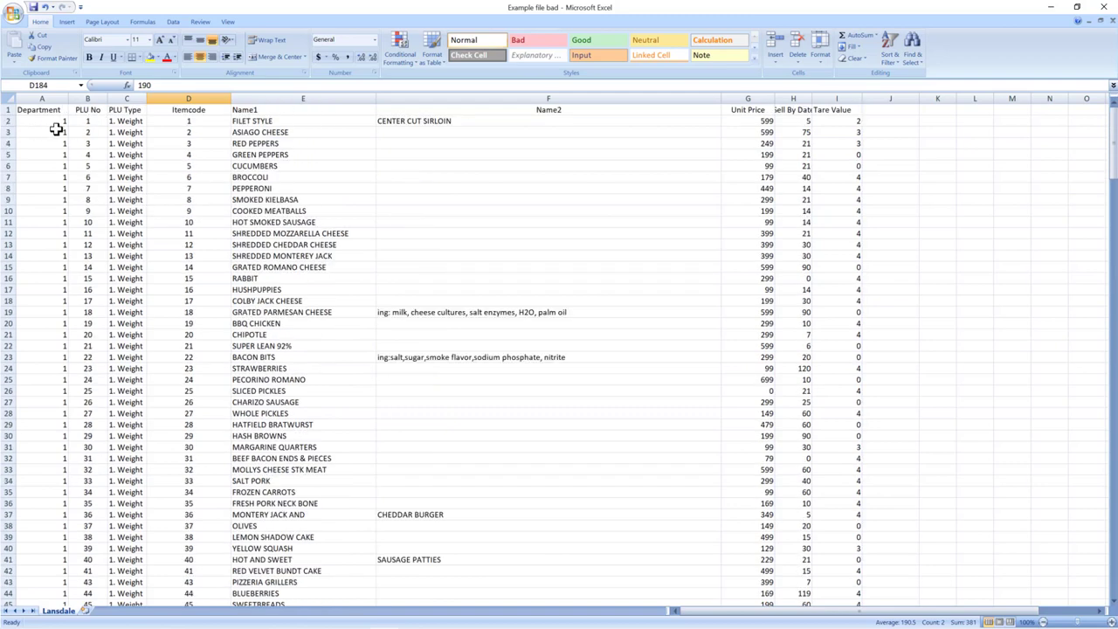
click(120, 124)
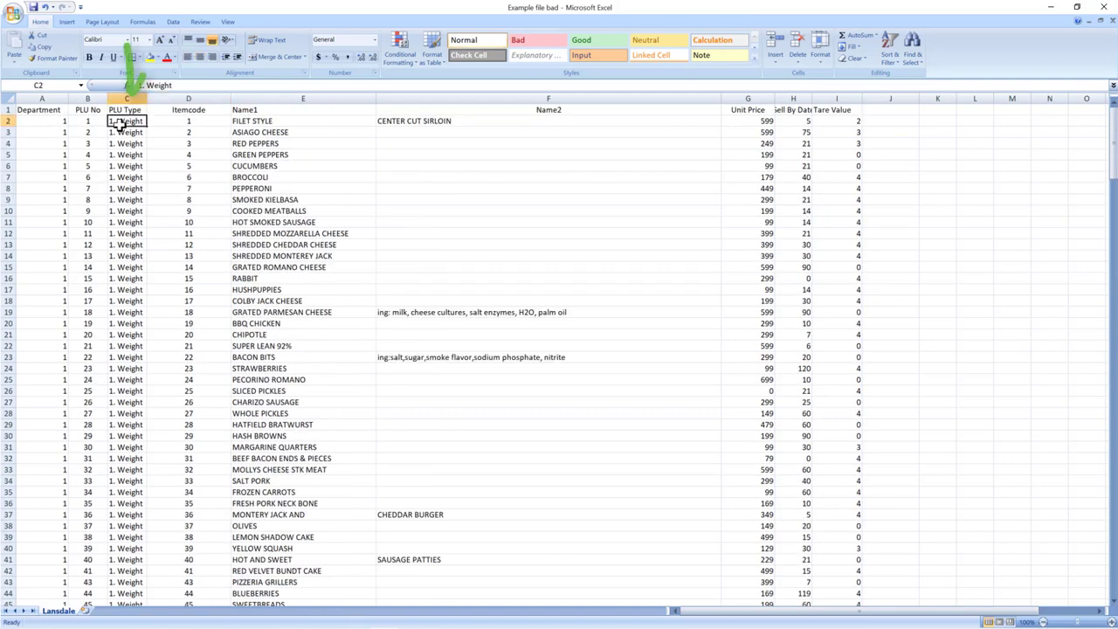
text(1)
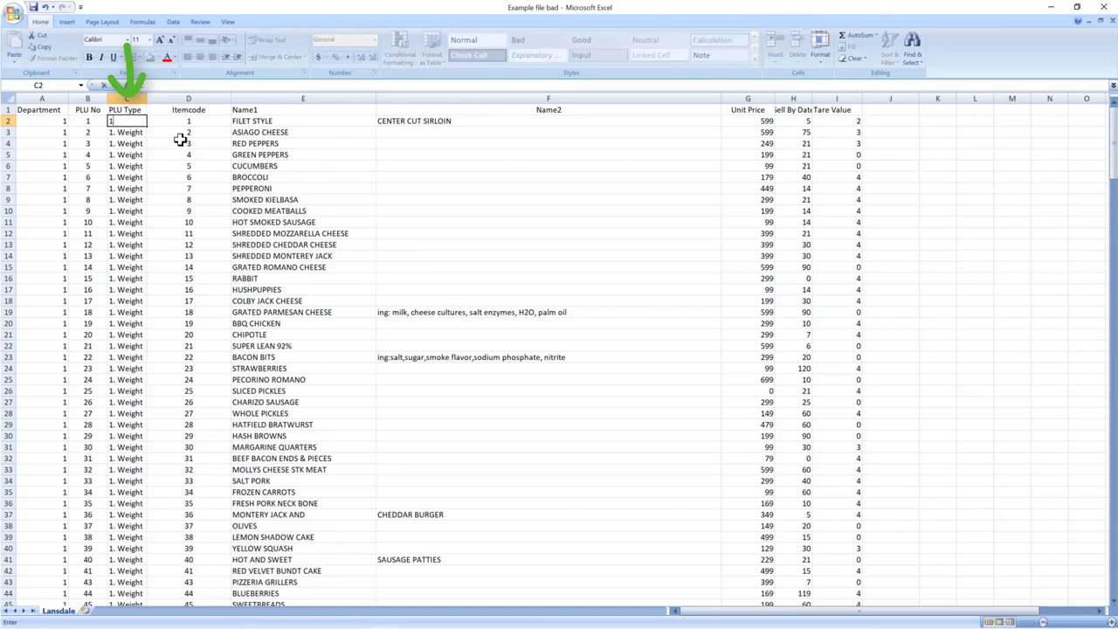
click(180, 141)
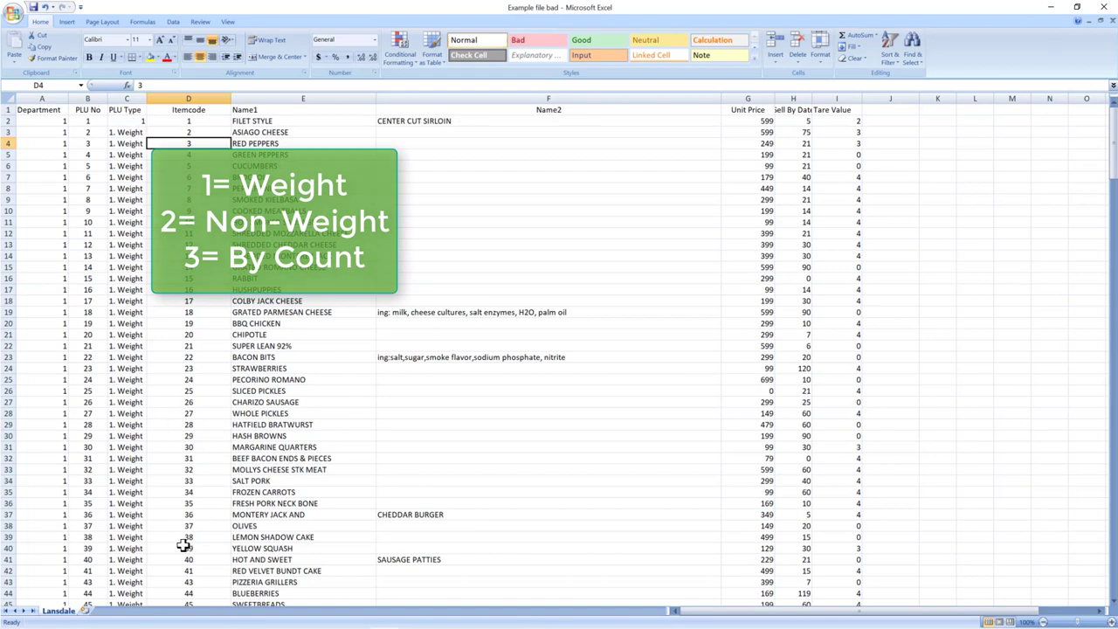
Step: Add a second worksheet, enter 2nd sheet in cell A1, and widen column A to several times its width
click(86, 611)
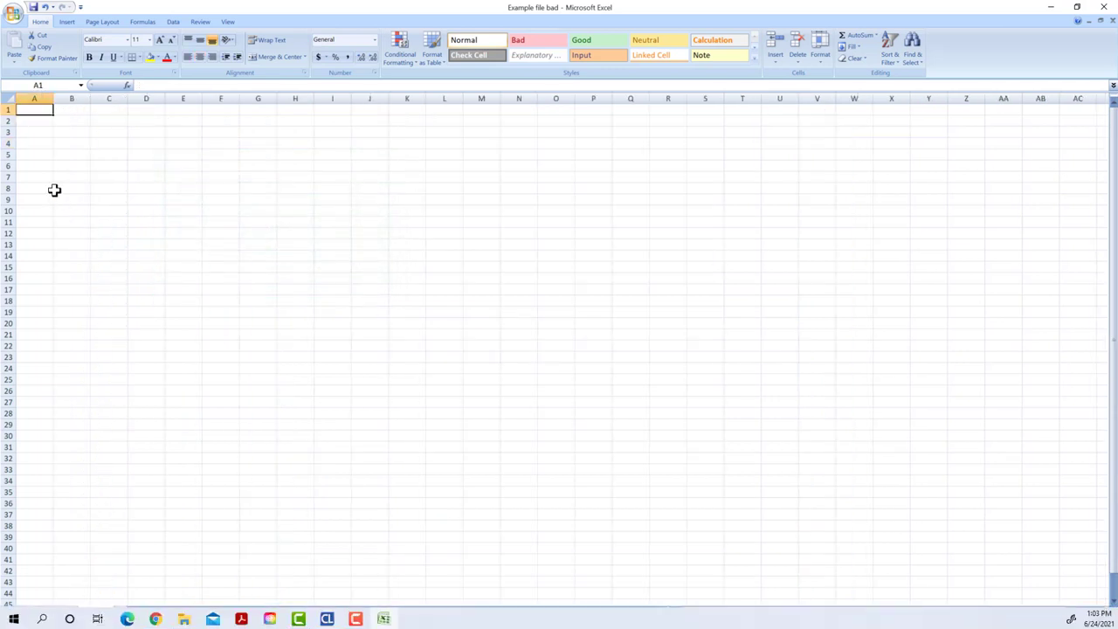
text(2nd sheet)
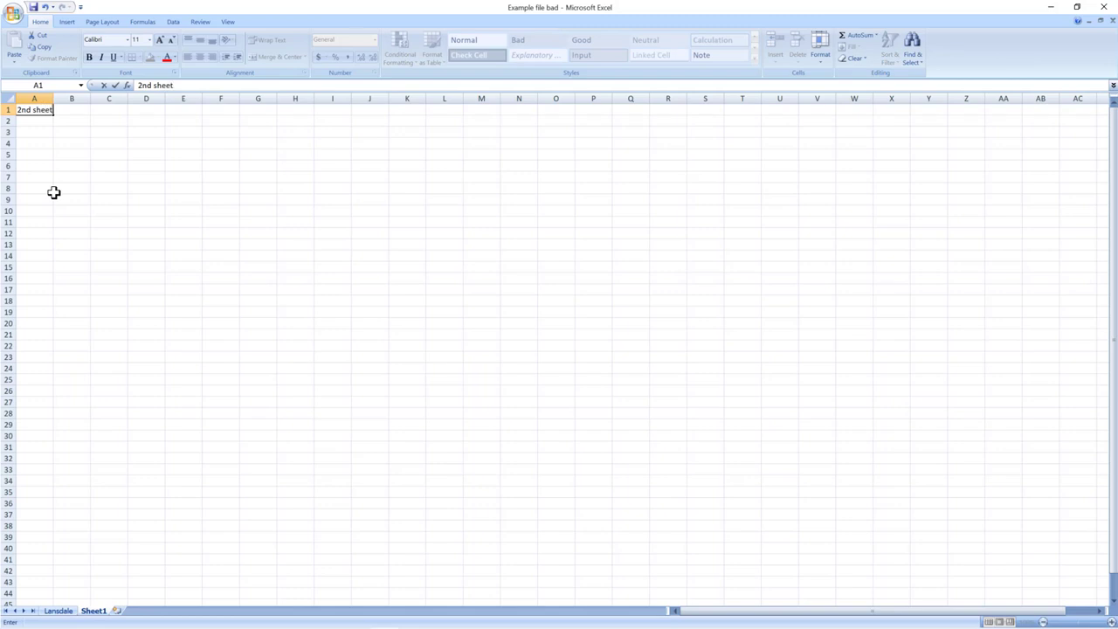
click(82, 195)
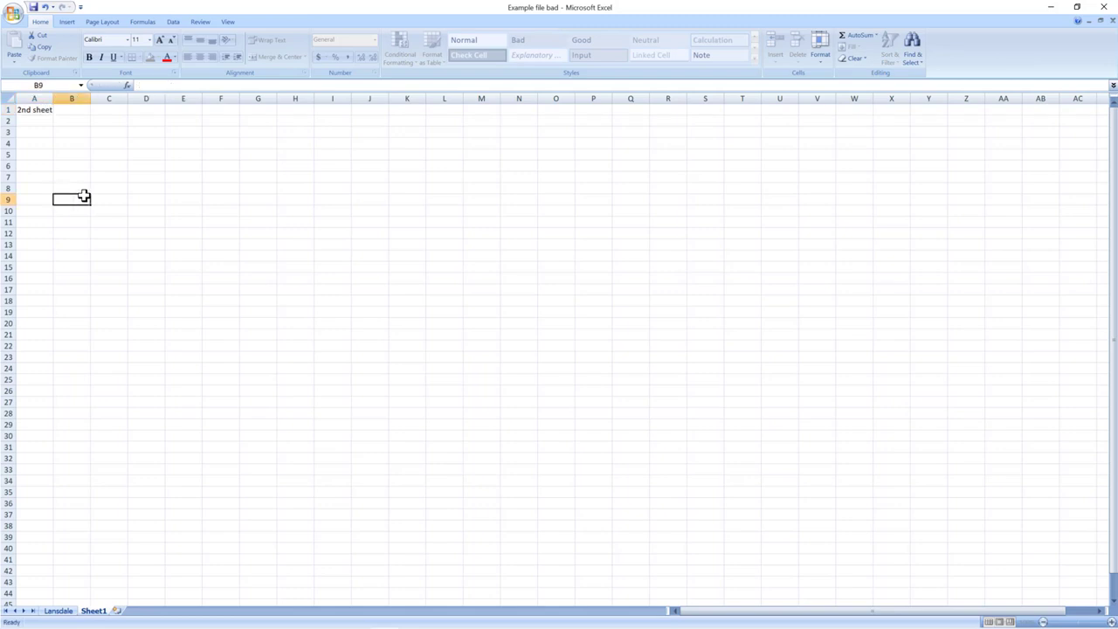
drag(53, 93, 297, 93)
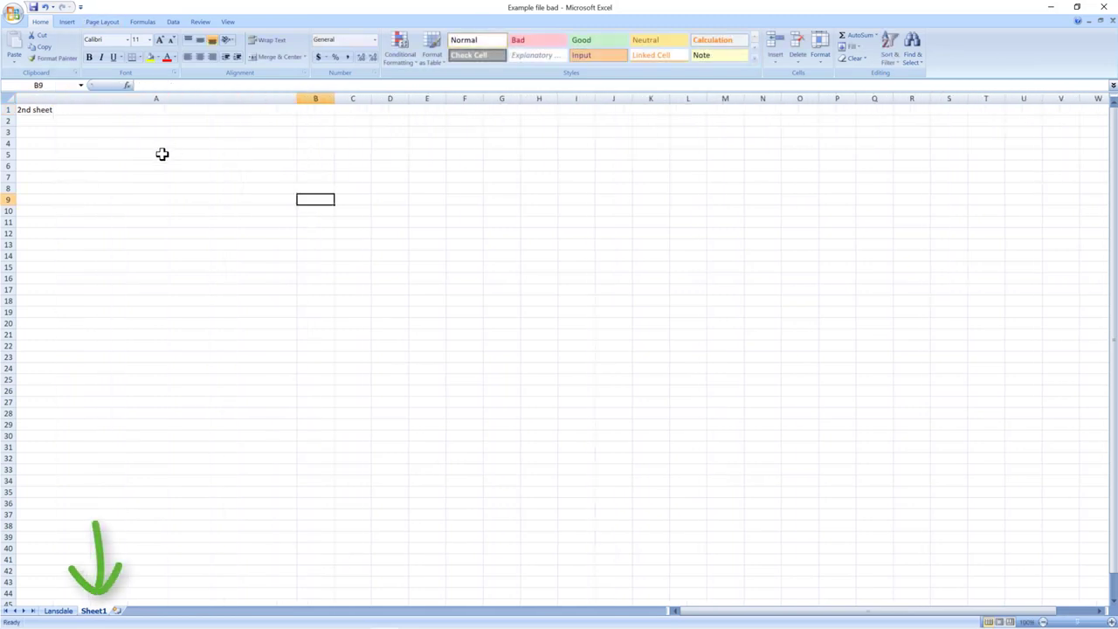
click(162, 155)
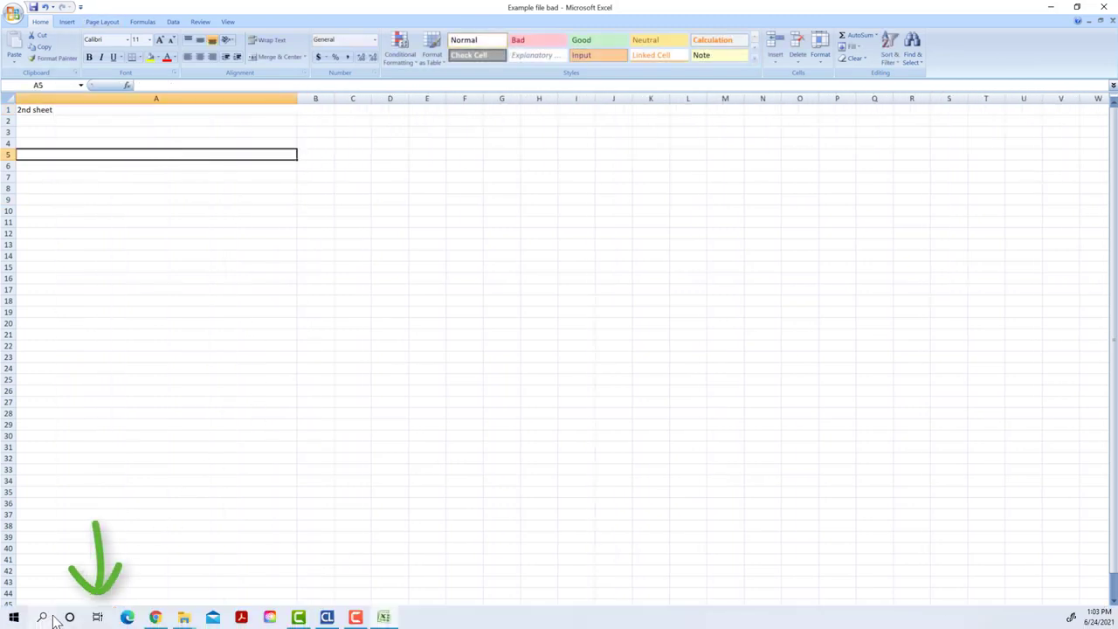
Step: Compare the Lansdale sheet with the added Sheet1, and delete Sheet1 so only Lansdale remains
click(73, 609)
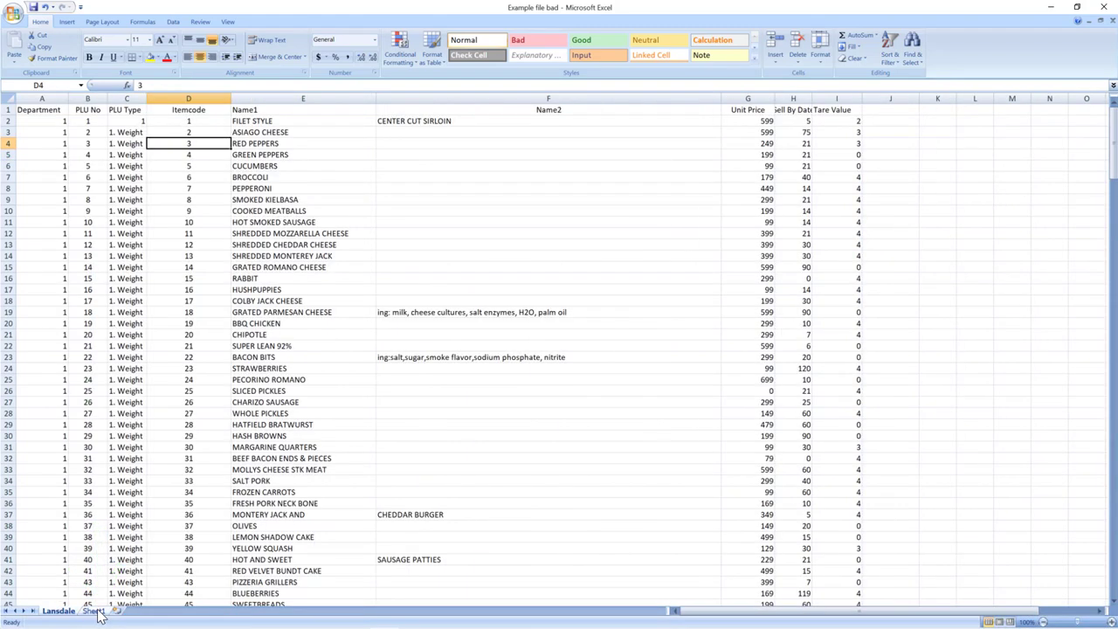
click(97, 612)
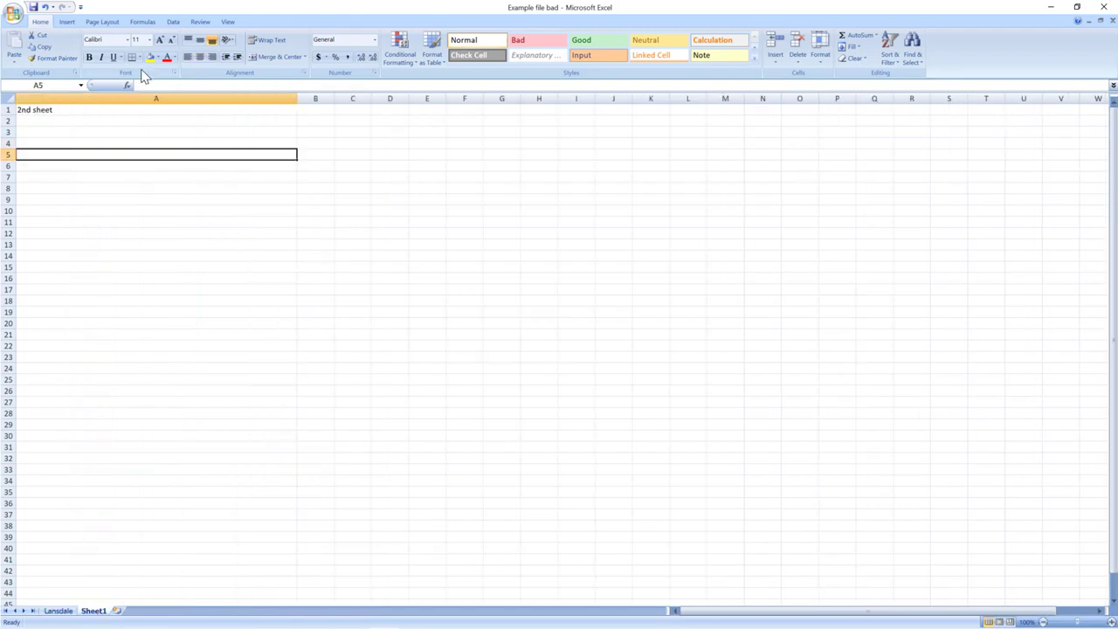
click(59, 610)
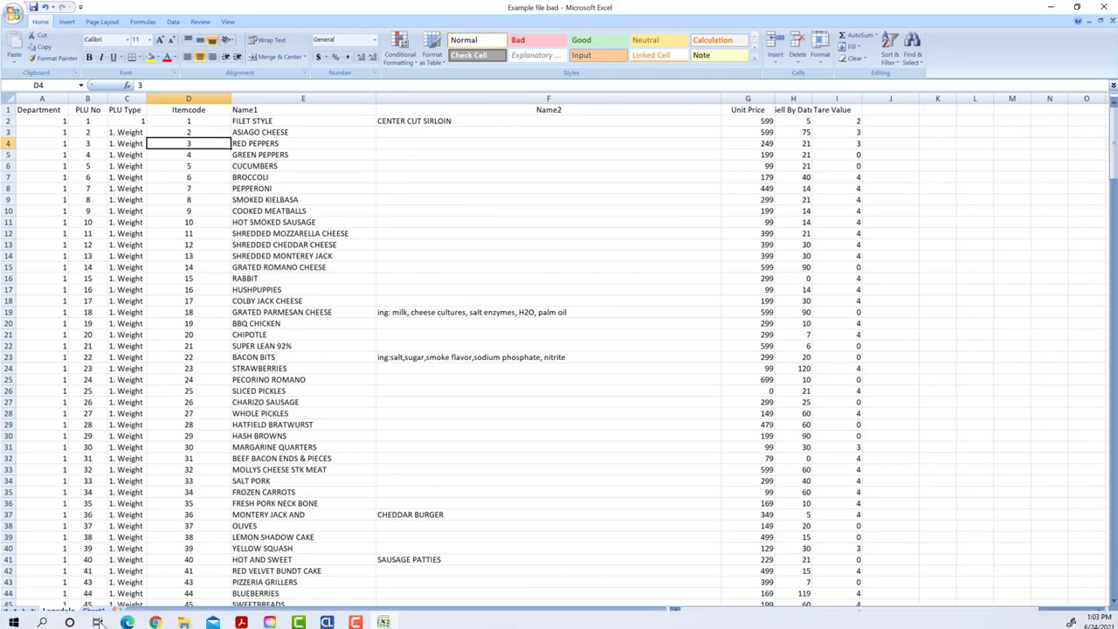
right_click(97, 612)
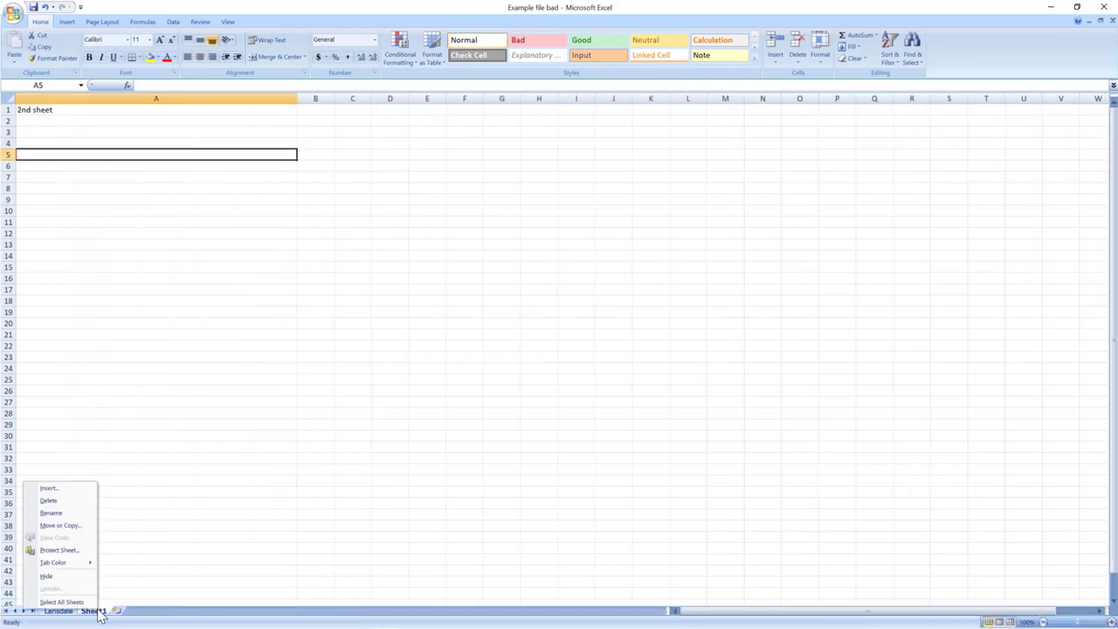
click(50, 500)
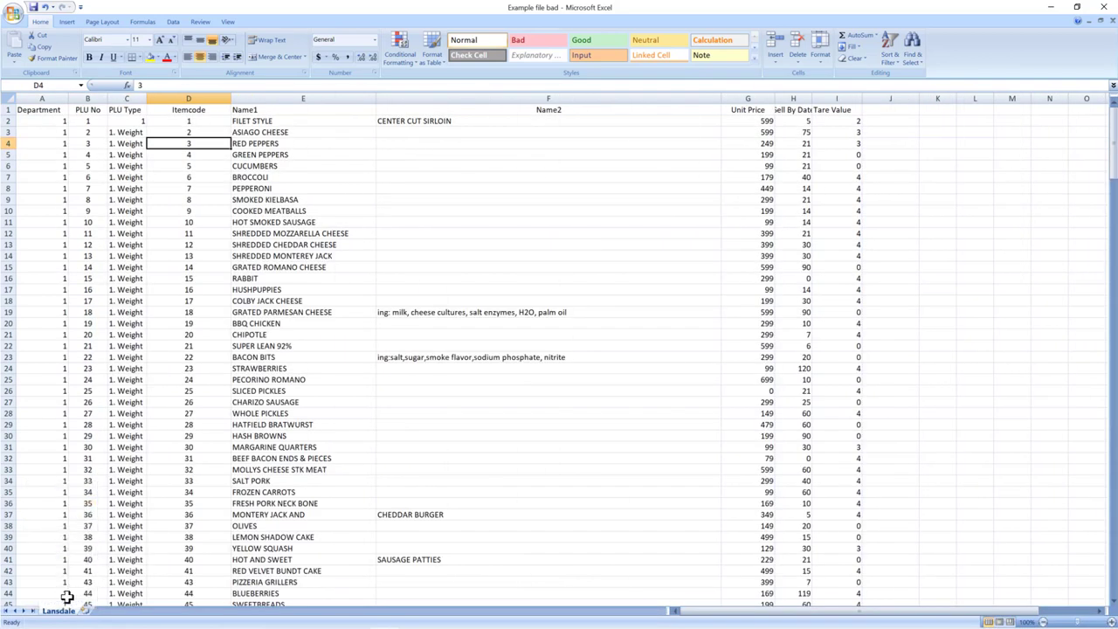
Step: Close Example file bad and enter $5.99lb as the FILET STYLE unit price in Example file bad - Copy
click(1106, 7)
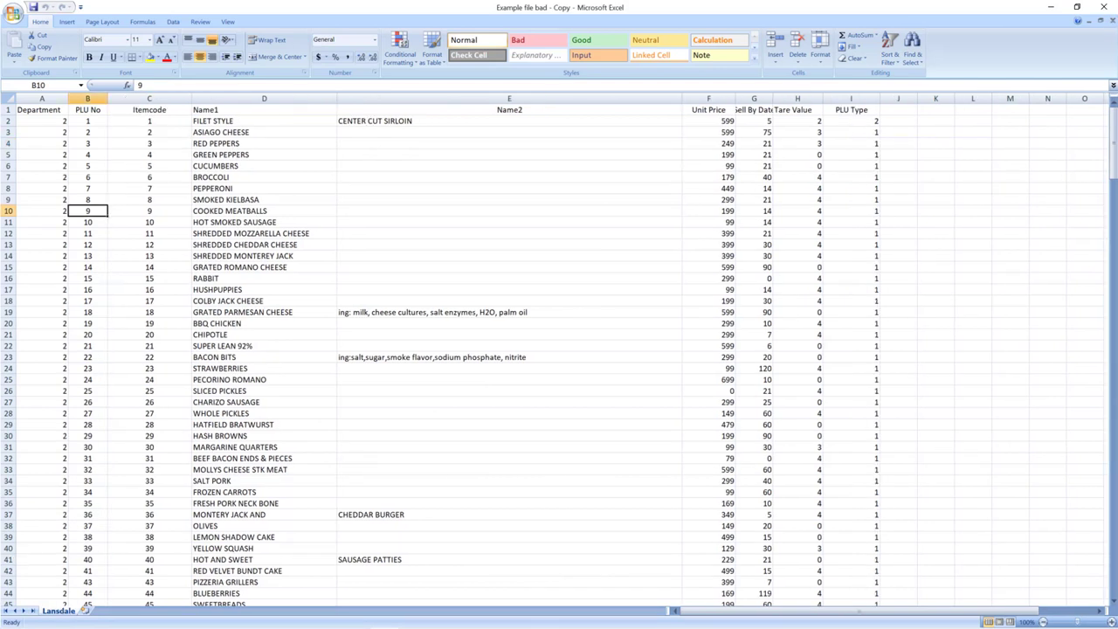
click(714, 125)
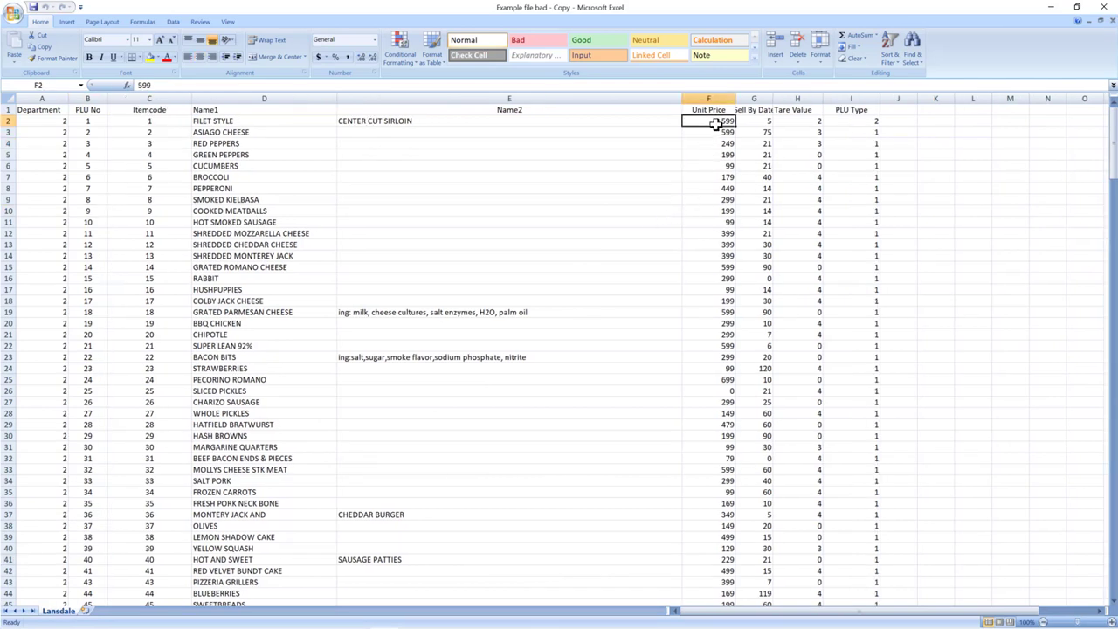
text($5.99lb)
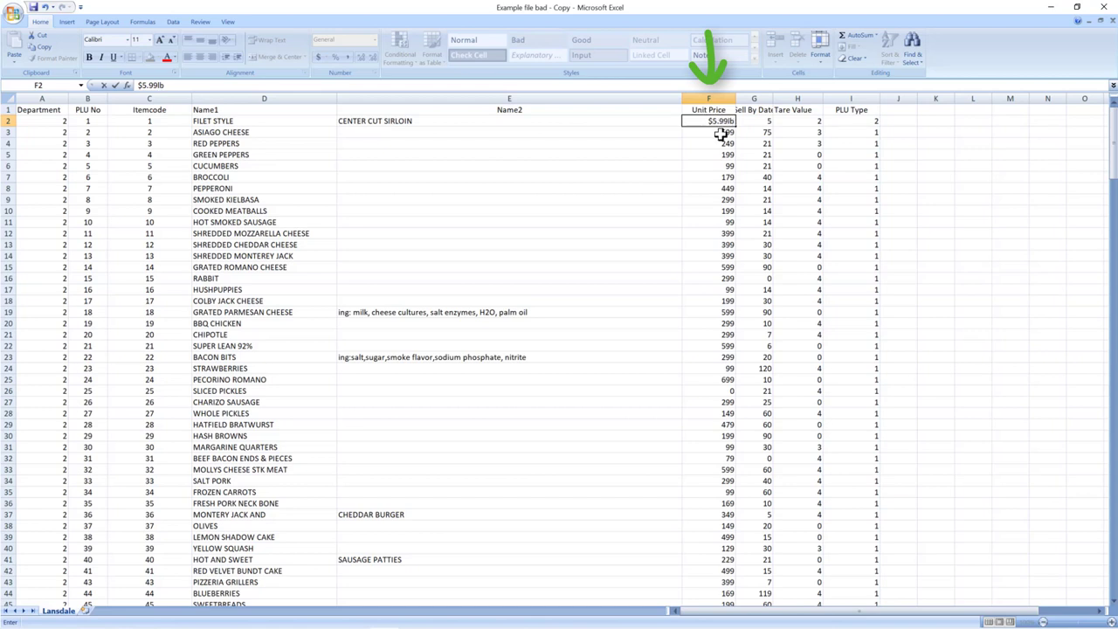
key(Return)
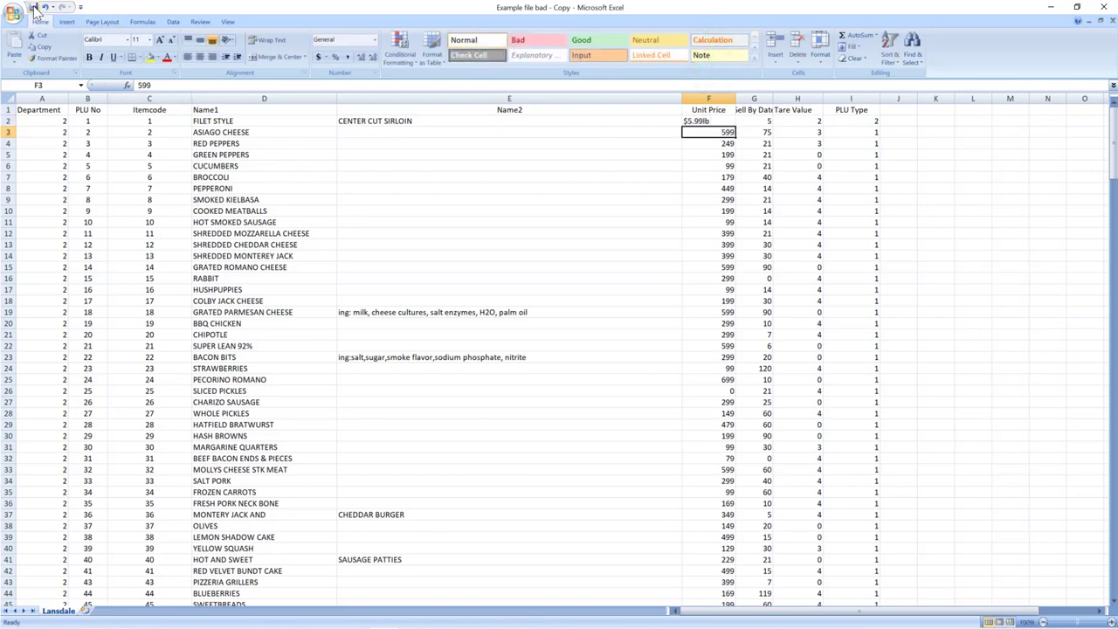
click(707, 121)
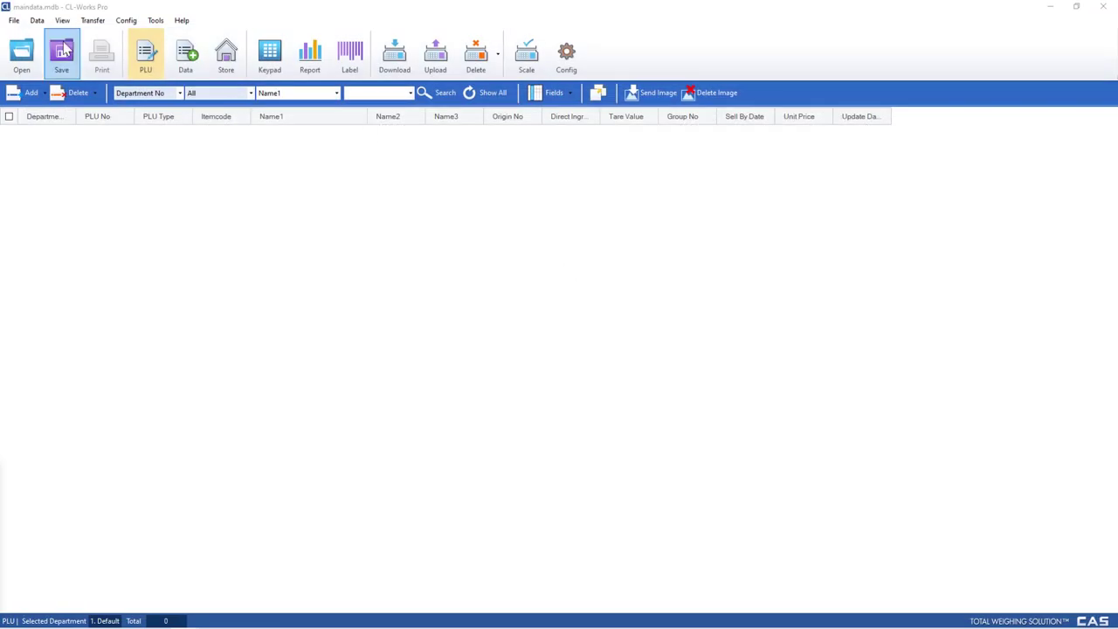
Step: Switch to CL-Works Pro, start an Excel import, list the Excel Documents (*.xlsx) files, and open Example file bad - Copy
click(13, 20)
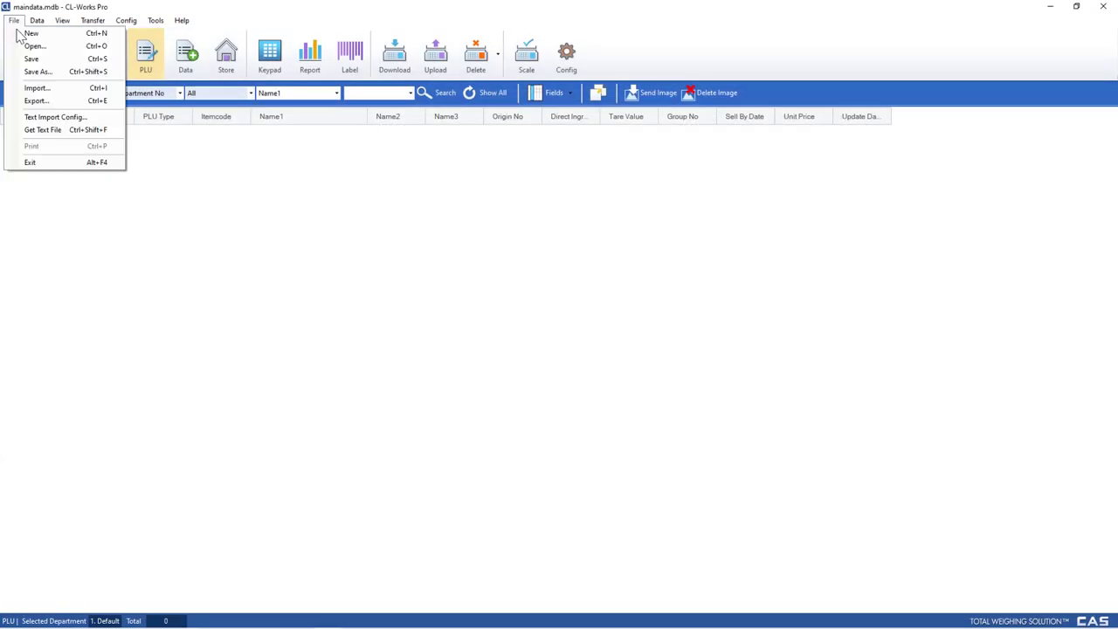
click(44, 88)
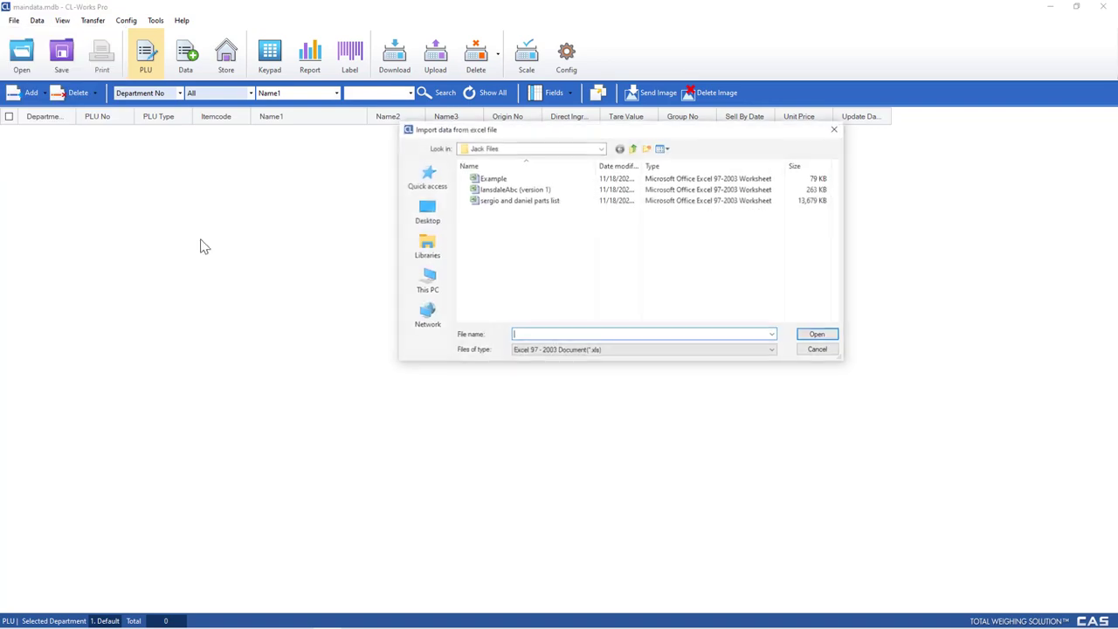
click(601, 349)
click(591, 369)
double_click(524, 180)
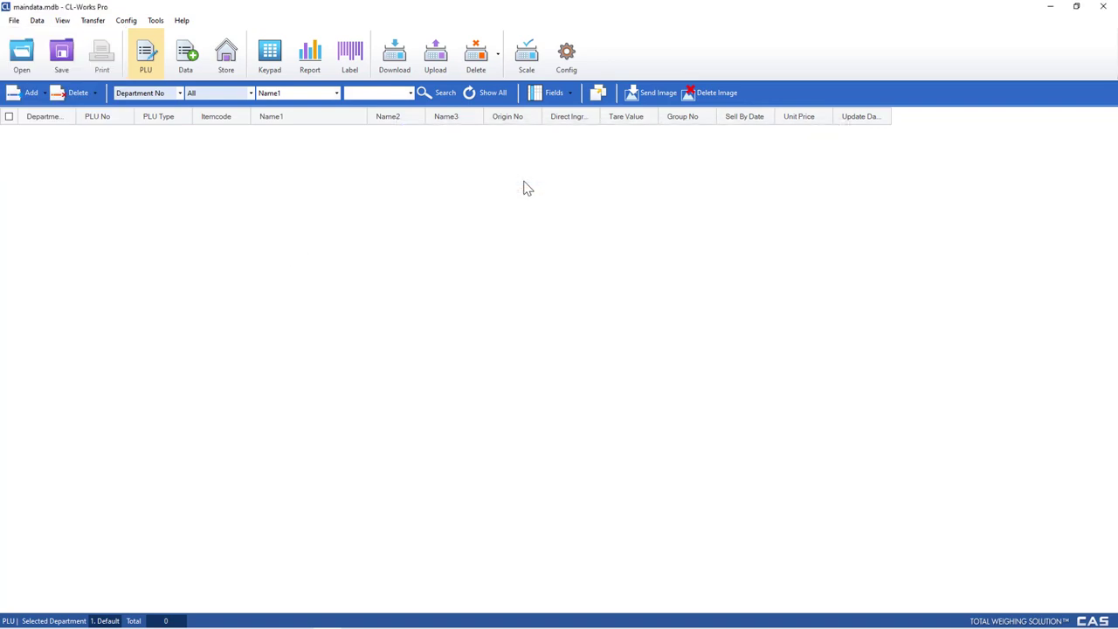
Step: Pair Department with Department No and try to import Example file bad - Copy, clearing all data in the list first
click(440, 275)
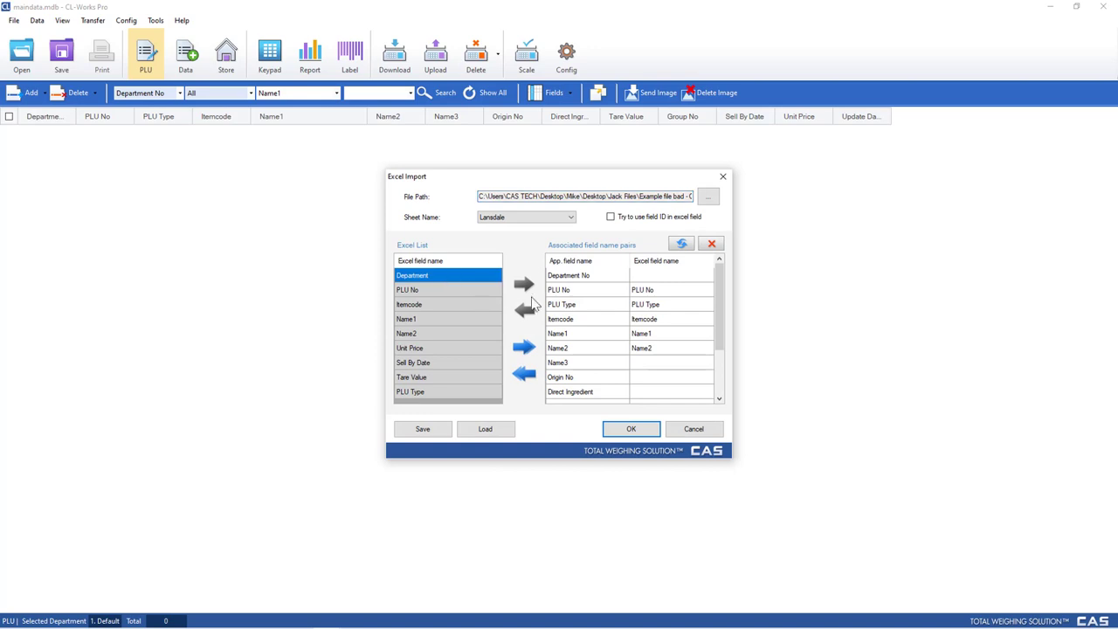
click(564, 278)
click(524, 284)
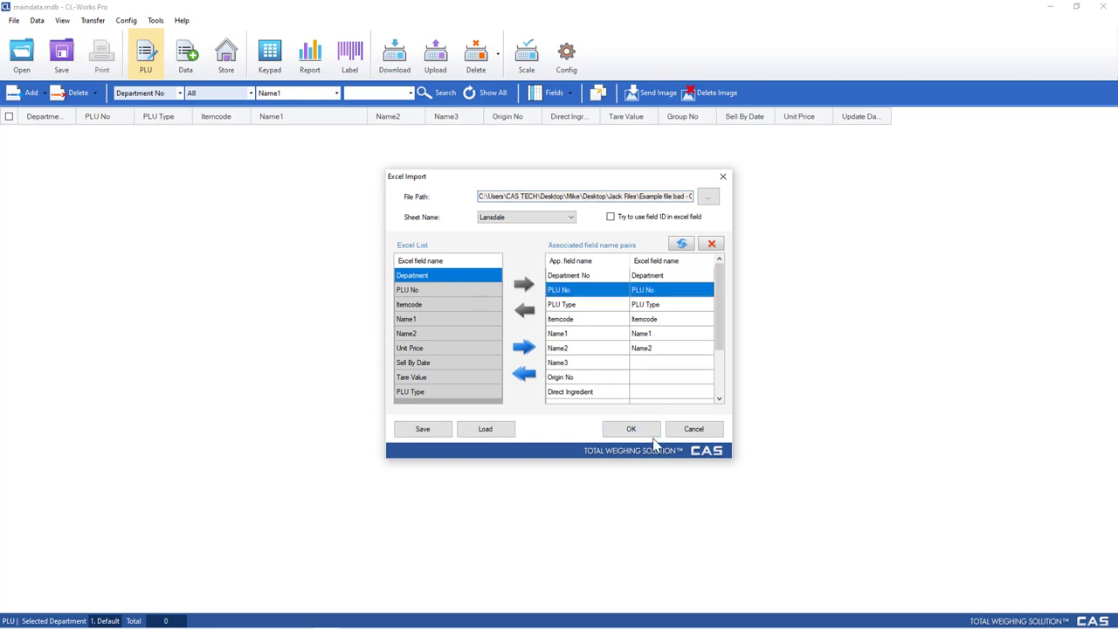
click(636, 428)
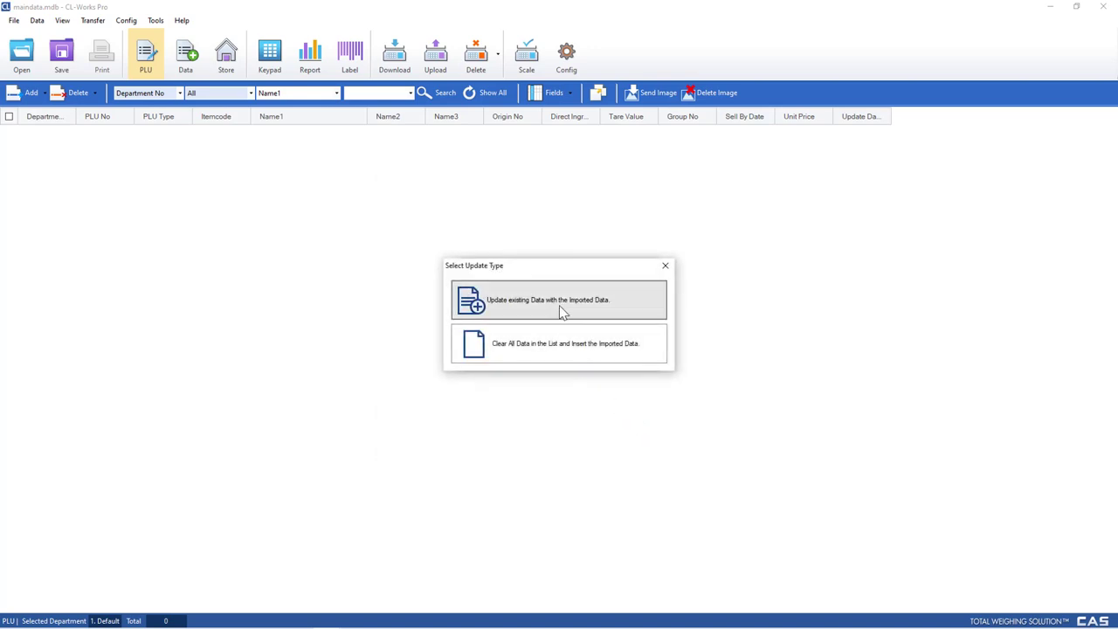
click(554, 355)
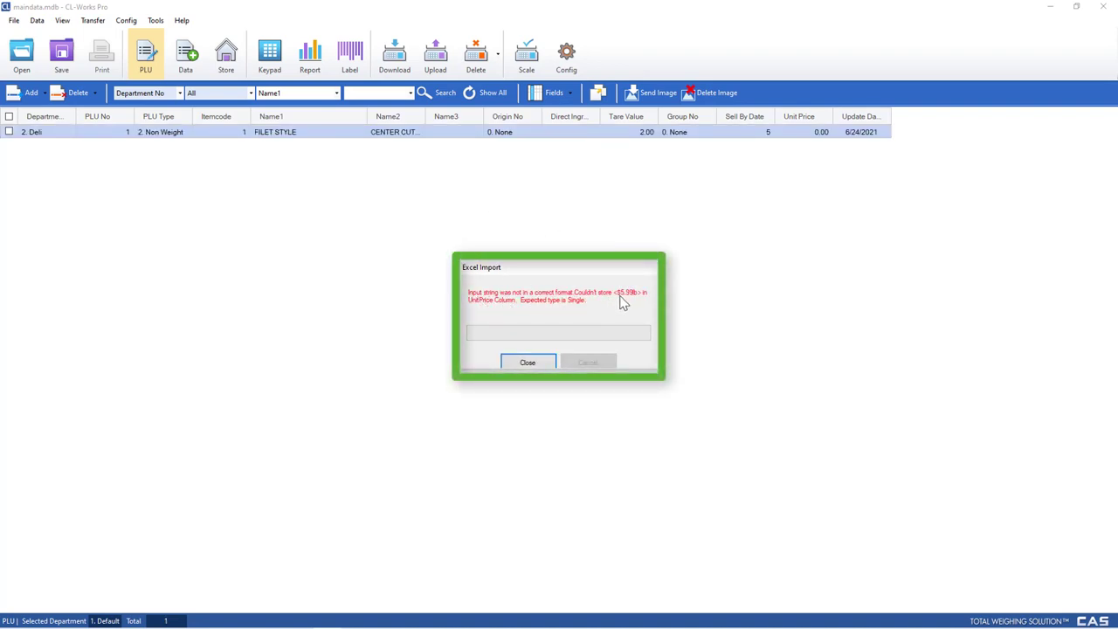
click(548, 362)
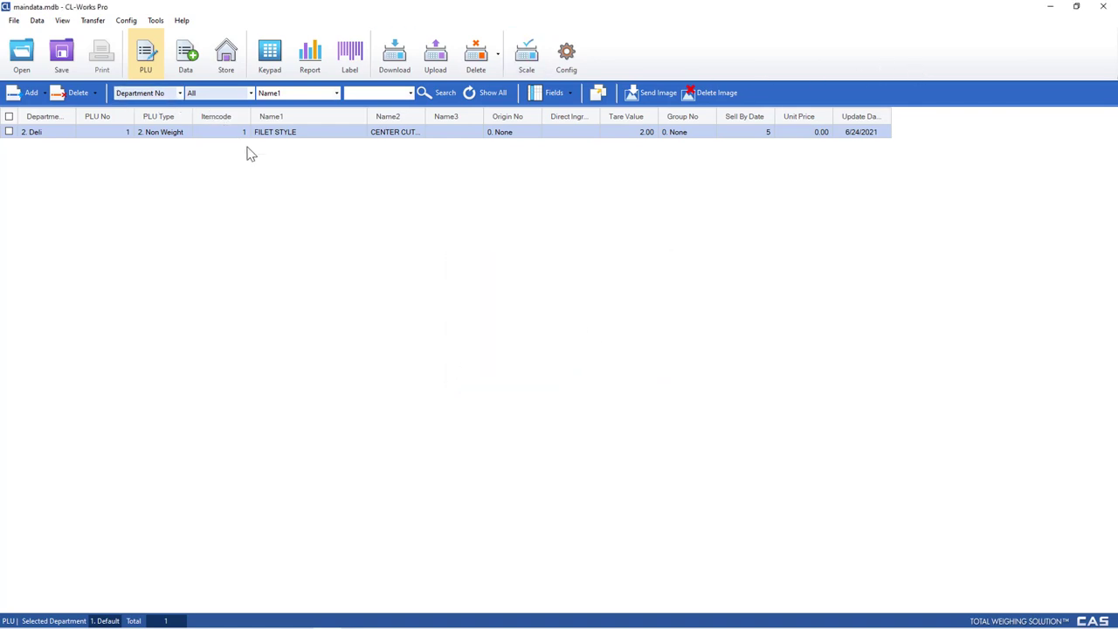
Step: Delete the FILET STYLE entry from the PLU list
click(9, 132)
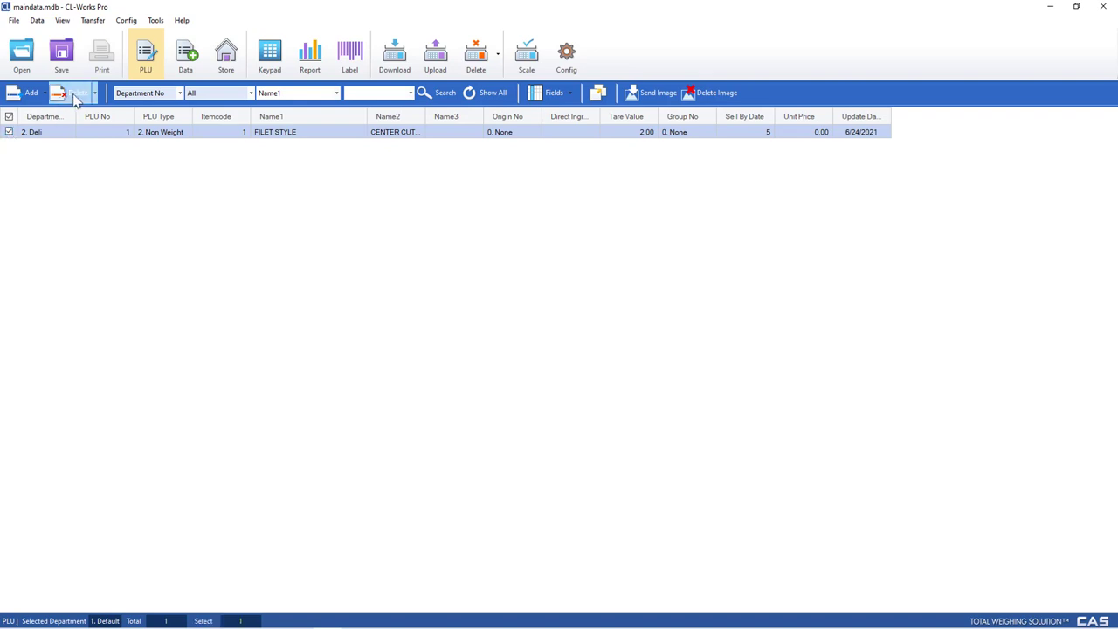
click(71, 93)
click(601, 361)
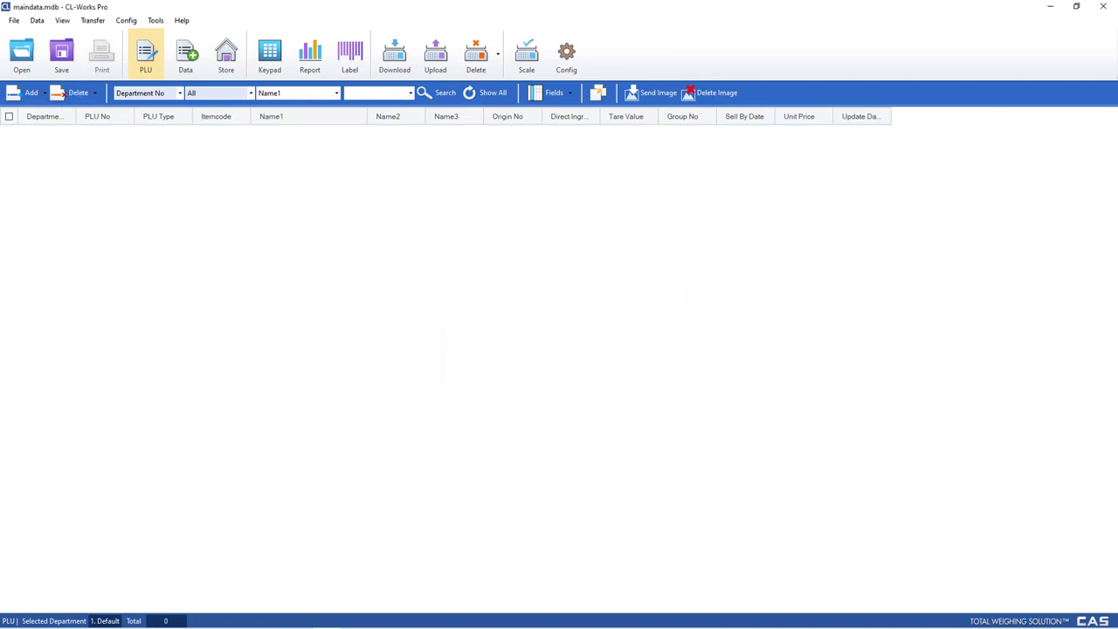
Step: Switch to Example file bad - Copy in Excel and set the FILET STYLE row's unit price to 5.99 and department to 1
key(alt+Tab)
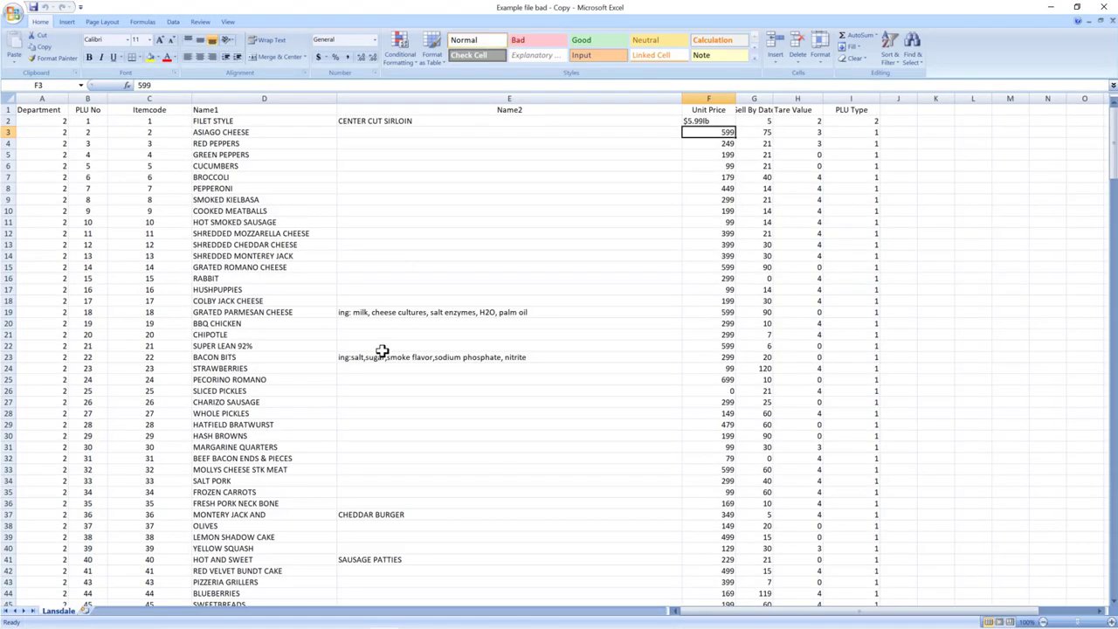
click(697, 121)
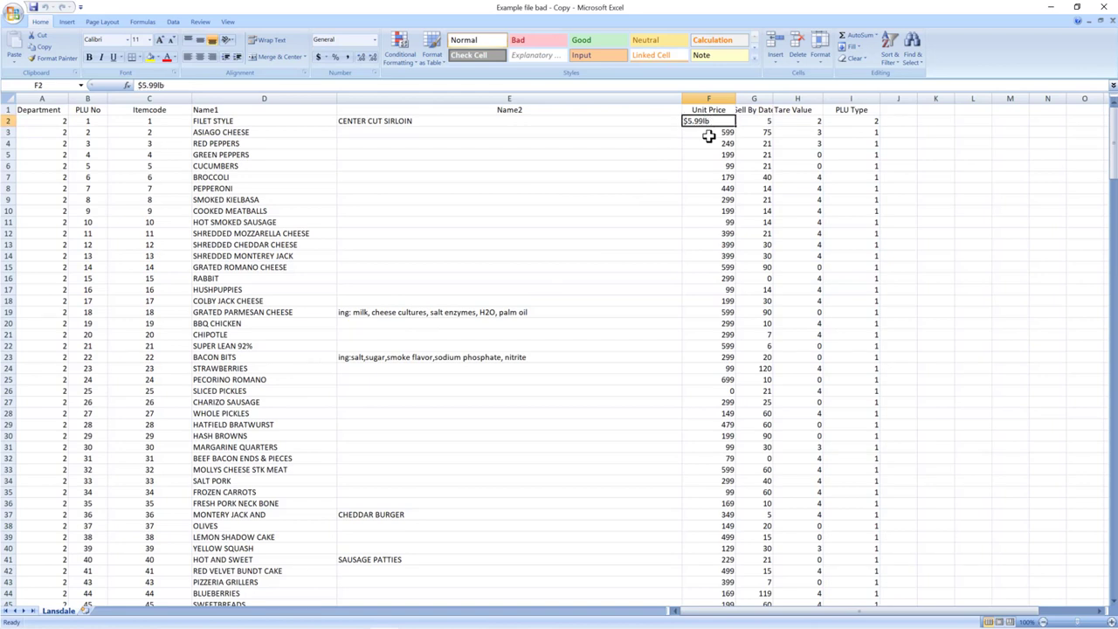
text(5.)
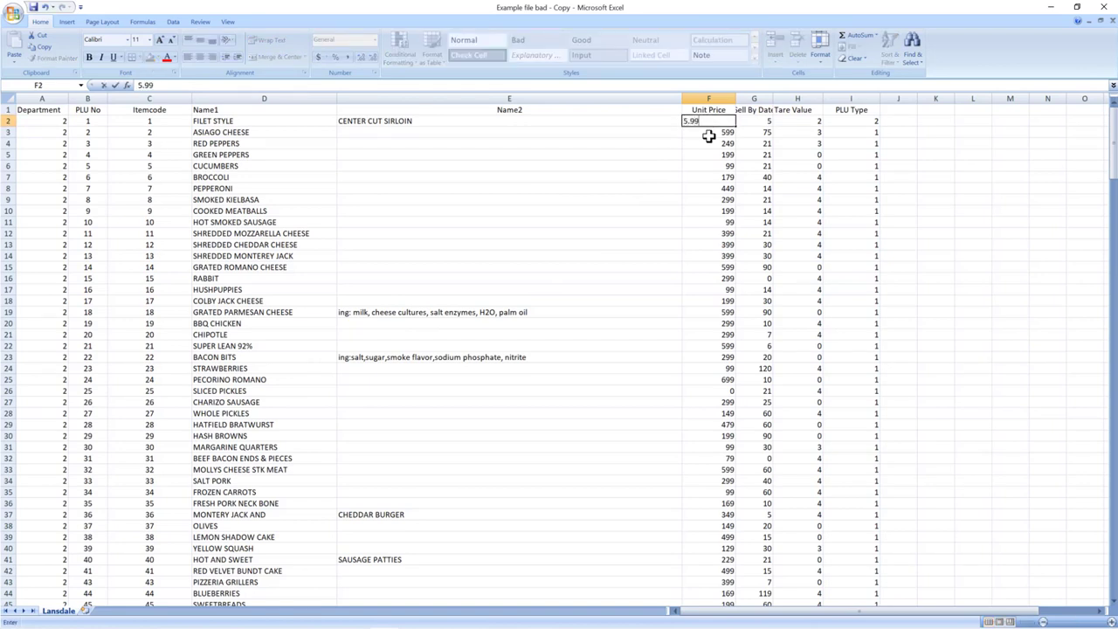
click(759, 123)
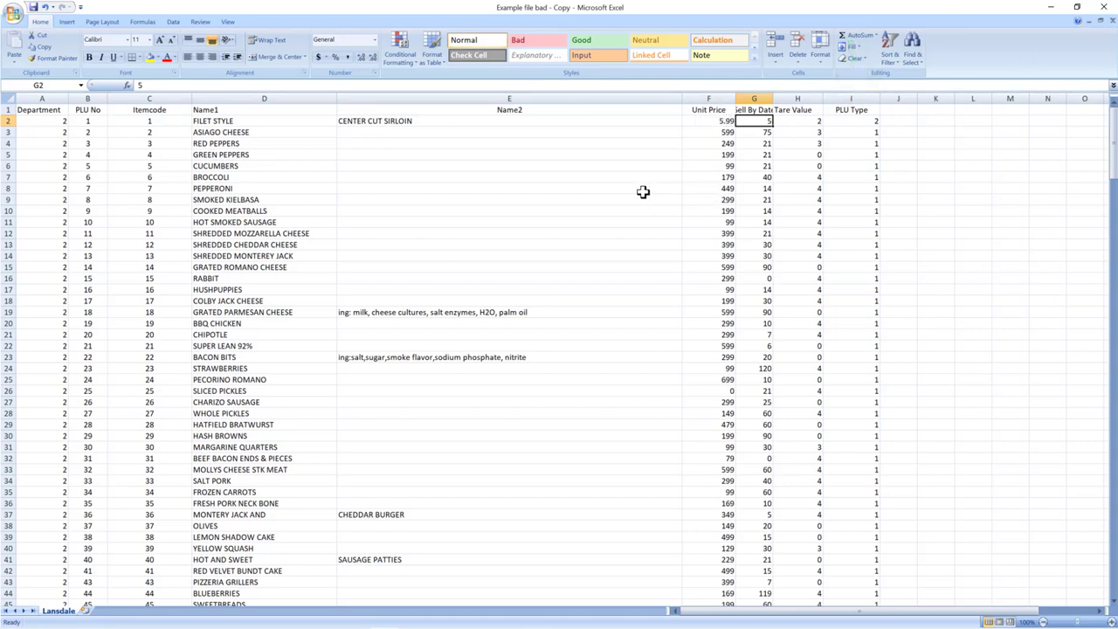
click(61, 121)
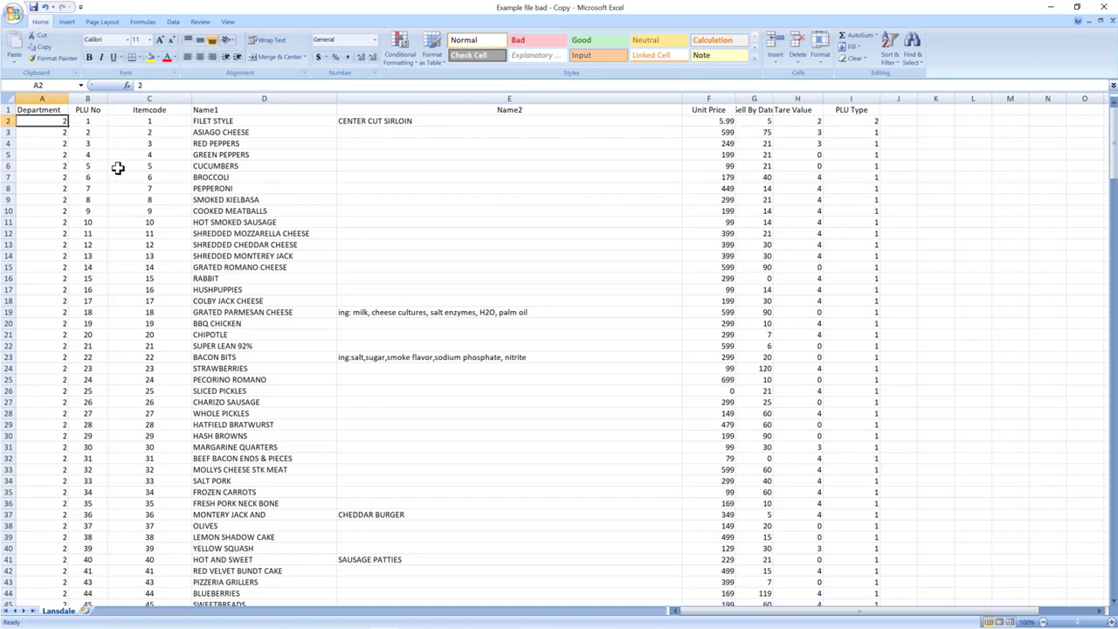
click(226, 188)
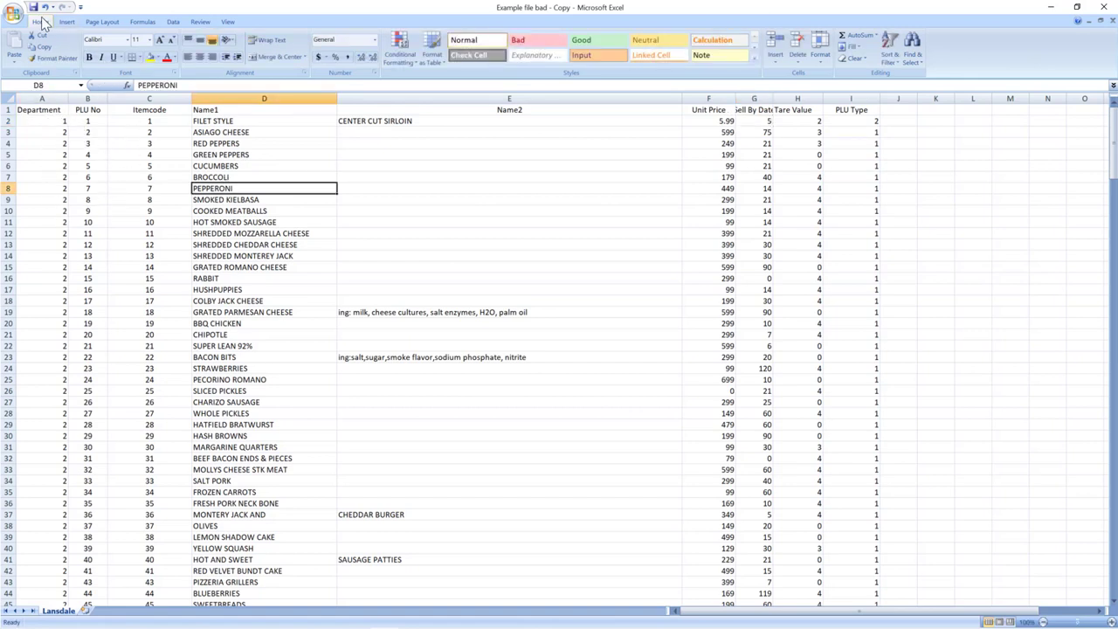
click(1107, 7)
Step: Rename the Department header in A1 as Department No, widen its column, and save and close the workbook
click(63, 111)
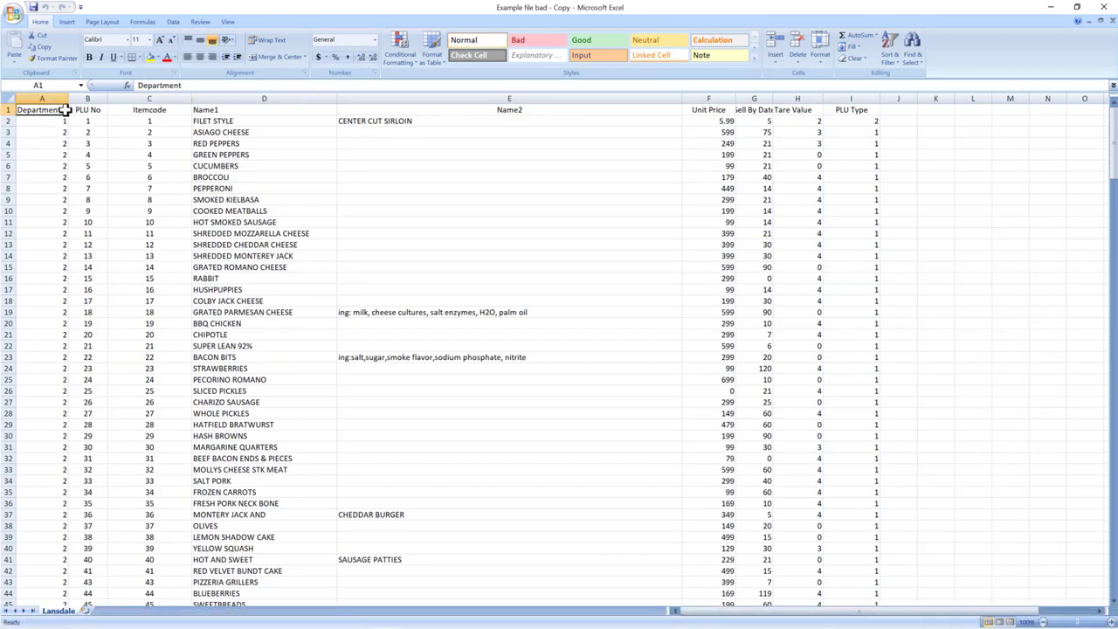
double_click(63, 110)
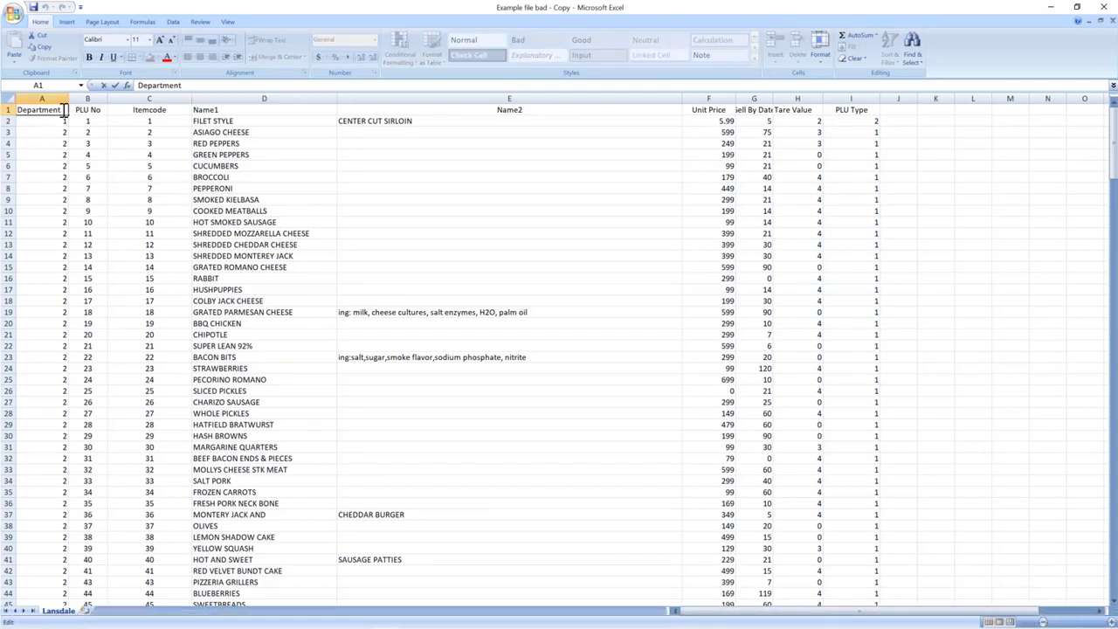
text(No)
click(110, 112)
drag(68, 98, 87, 98)
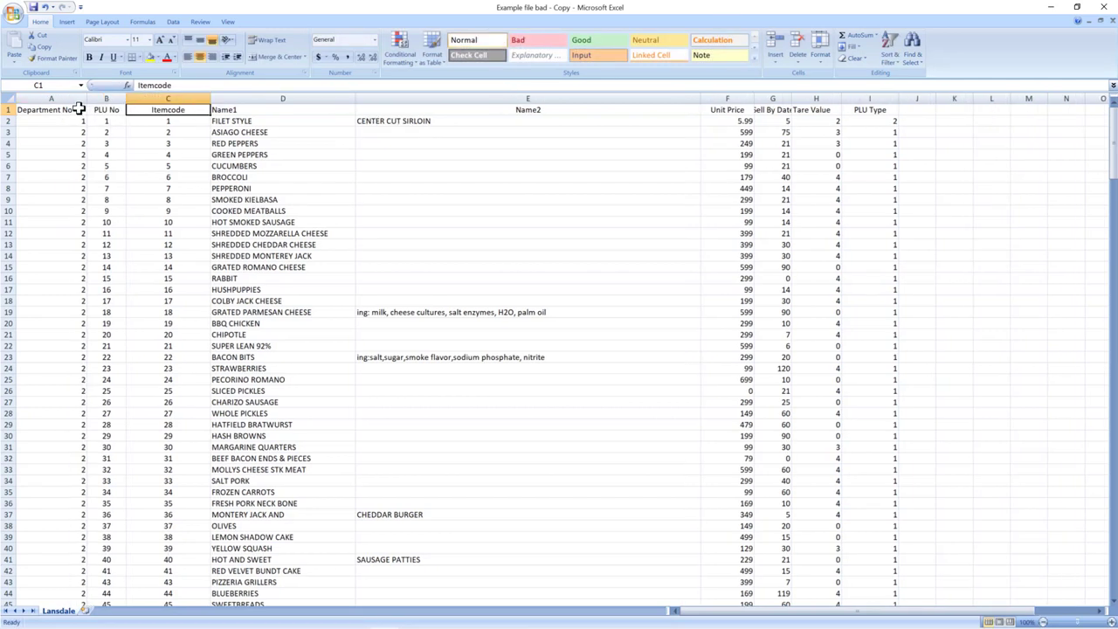
click(31, 7)
click(1103, 7)
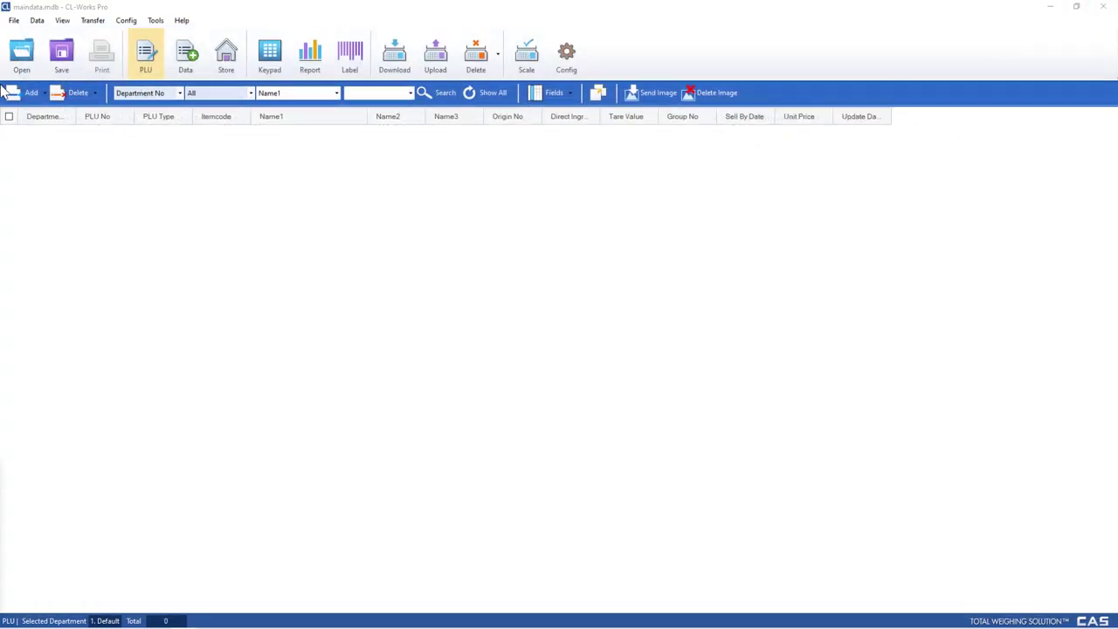
Step: Start an Excel import in CL-Works Pro, list the Excel Documents (*.xlsx) files, and open Example file bad - Copy
click(14, 20)
click(26, 41)
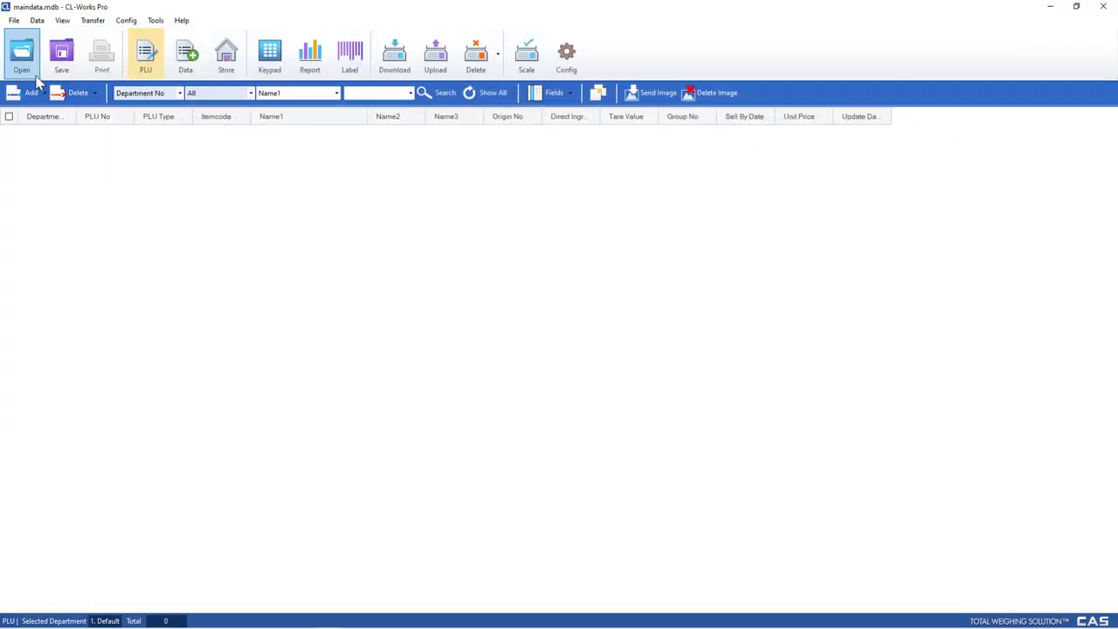
click(14, 21)
click(35, 86)
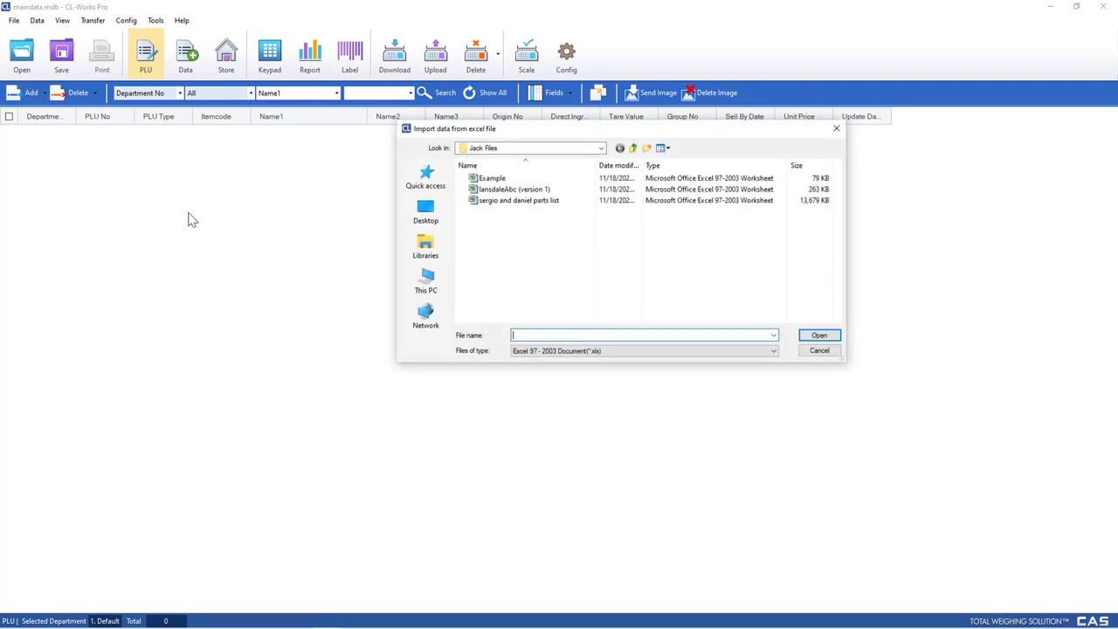
click(592, 350)
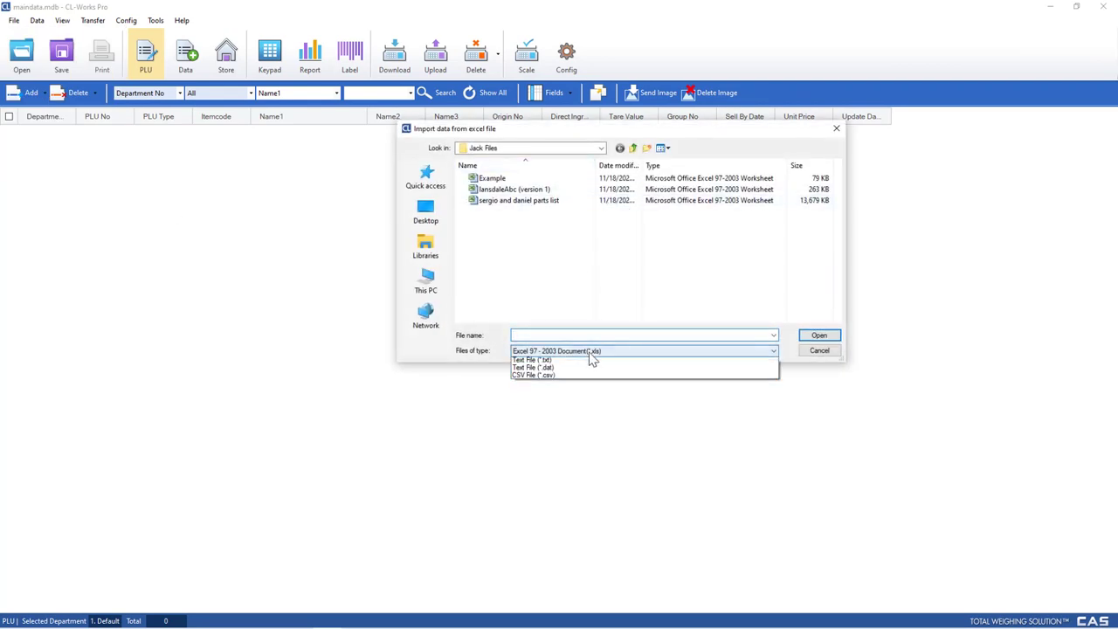
click(590, 367)
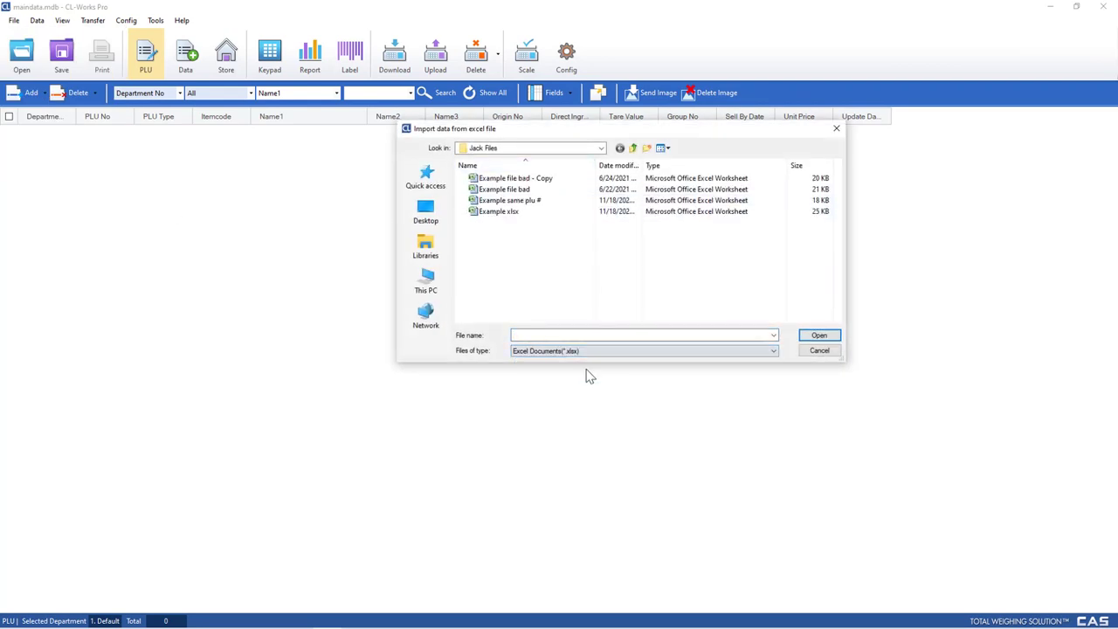
double_click(522, 188)
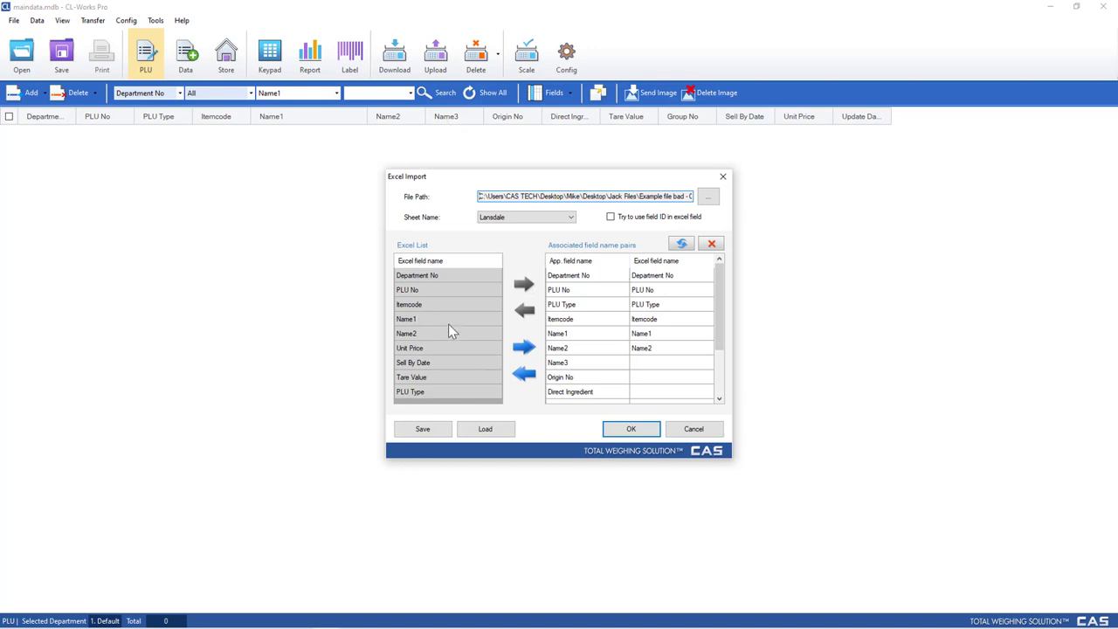
Step: Review the associated field name pairs and unpair the Tare Value and Name2 fields
scroll(598, 367, down, 2)
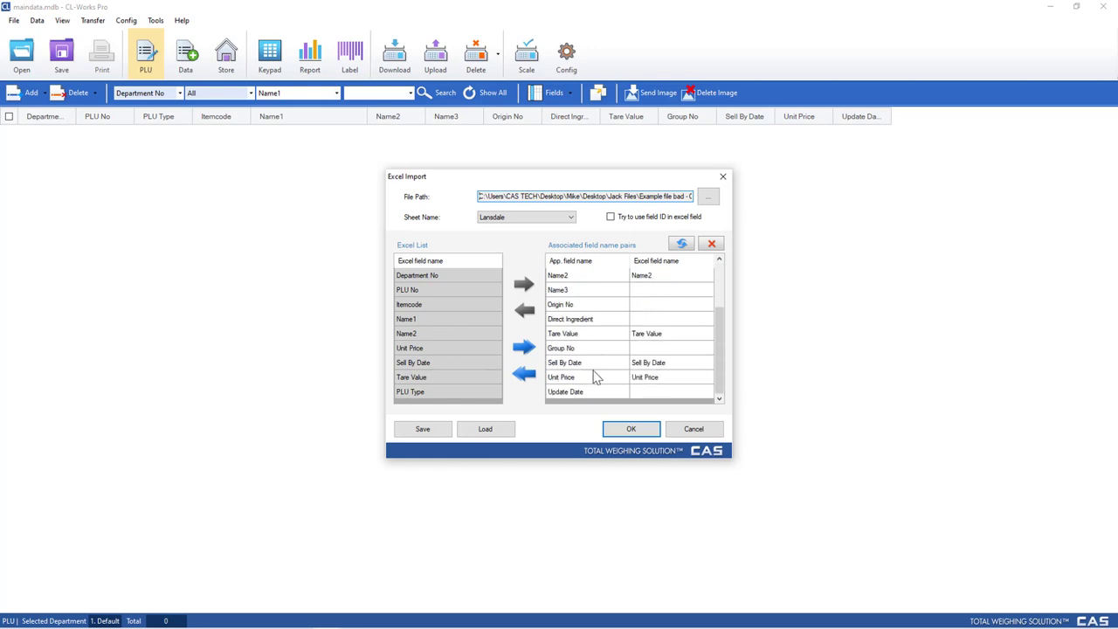
scroll(596, 369, up, 2)
scroll(609, 381, down, 2)
click(577, 336)
click(529, 314)
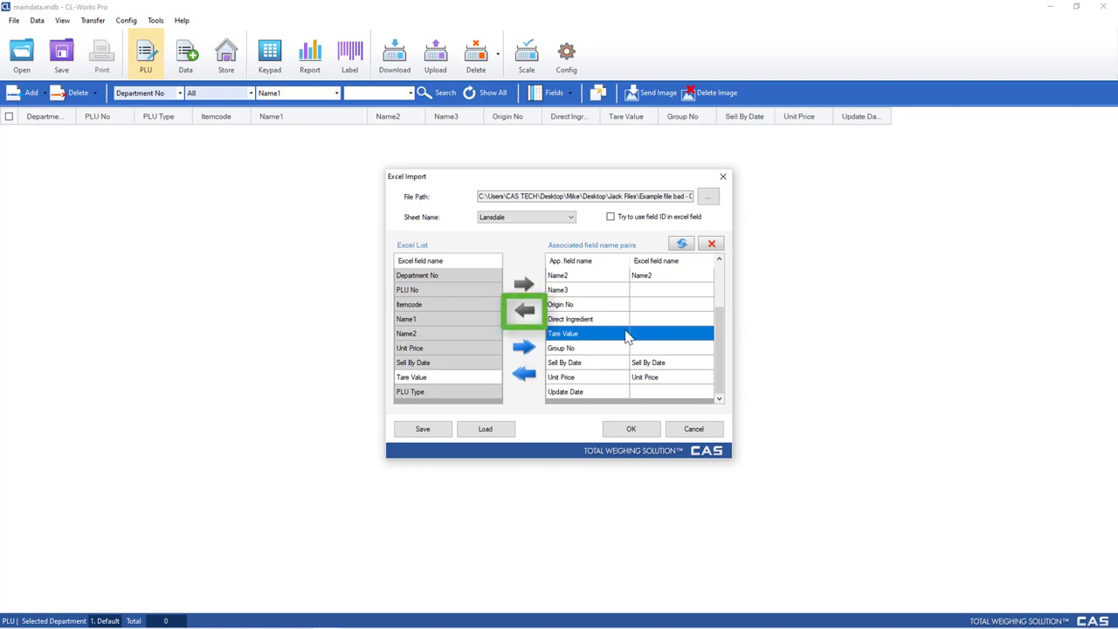
scroll(626, 339, up, 2)
click(580, 349)
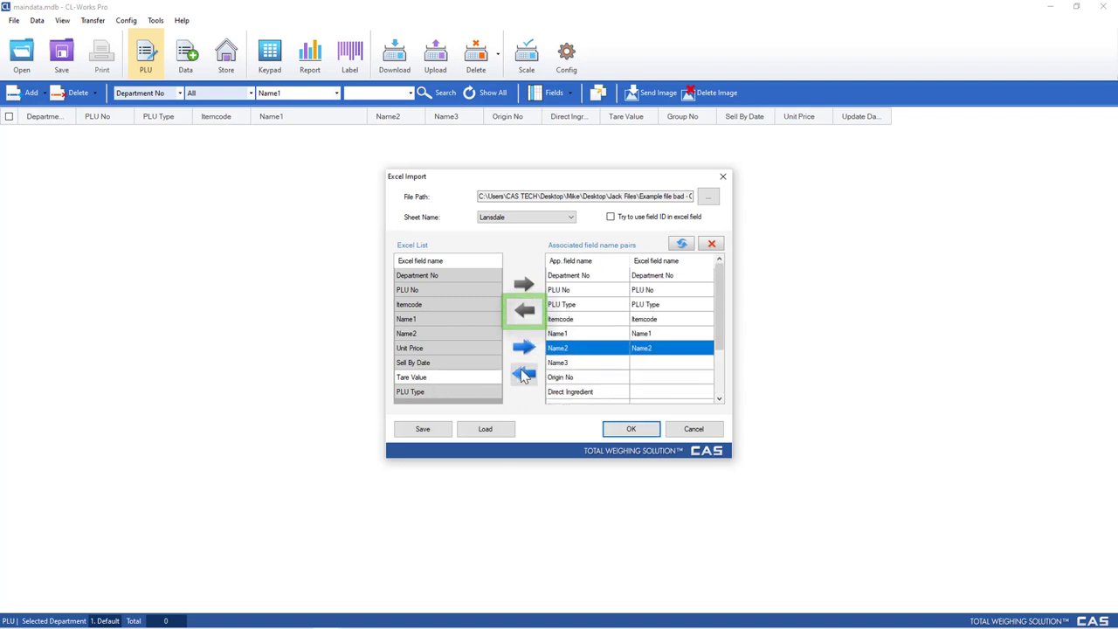
click(524, 310)
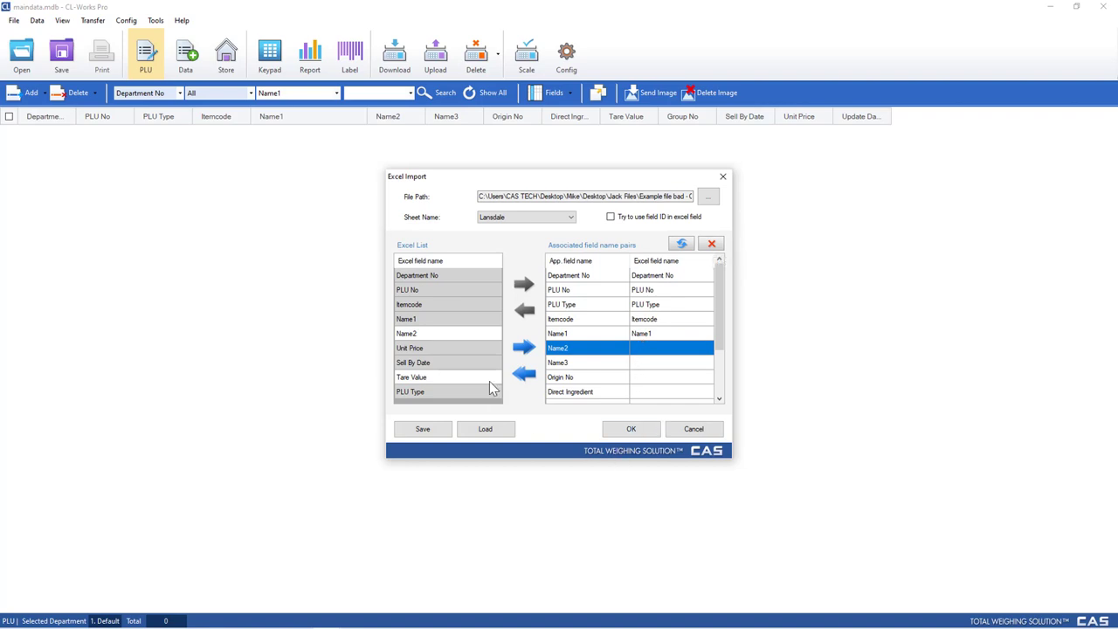
Step: Pair the Excel fields Name2 and Tare Value with their matching application fields again
click(443, 336)
click(524, 288)
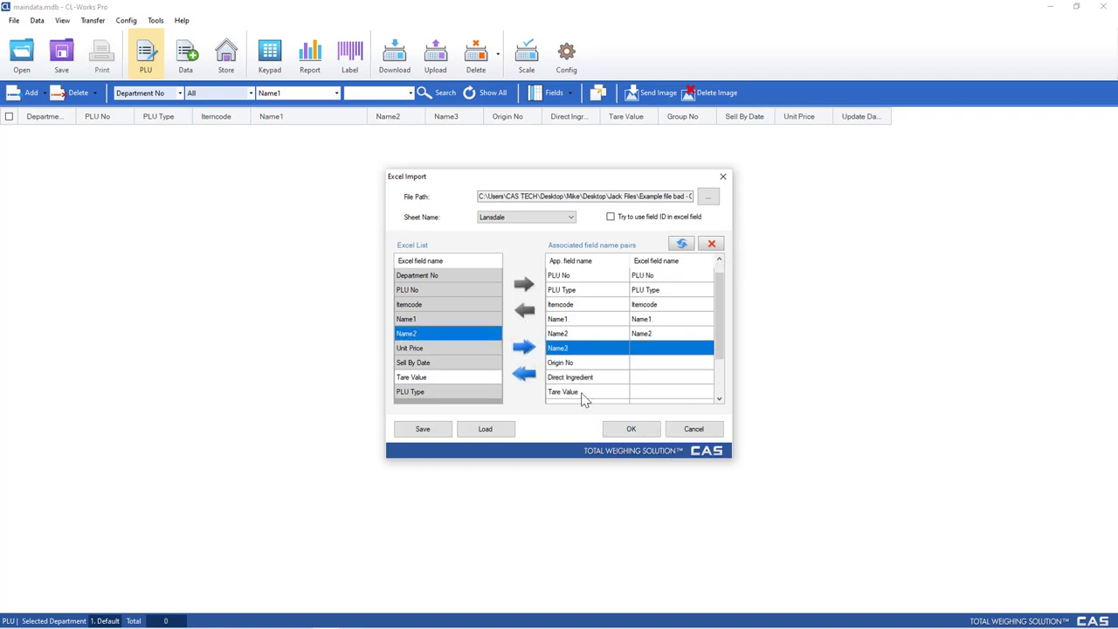
click(584, 392)
click(454, 377)
click(527, 287)
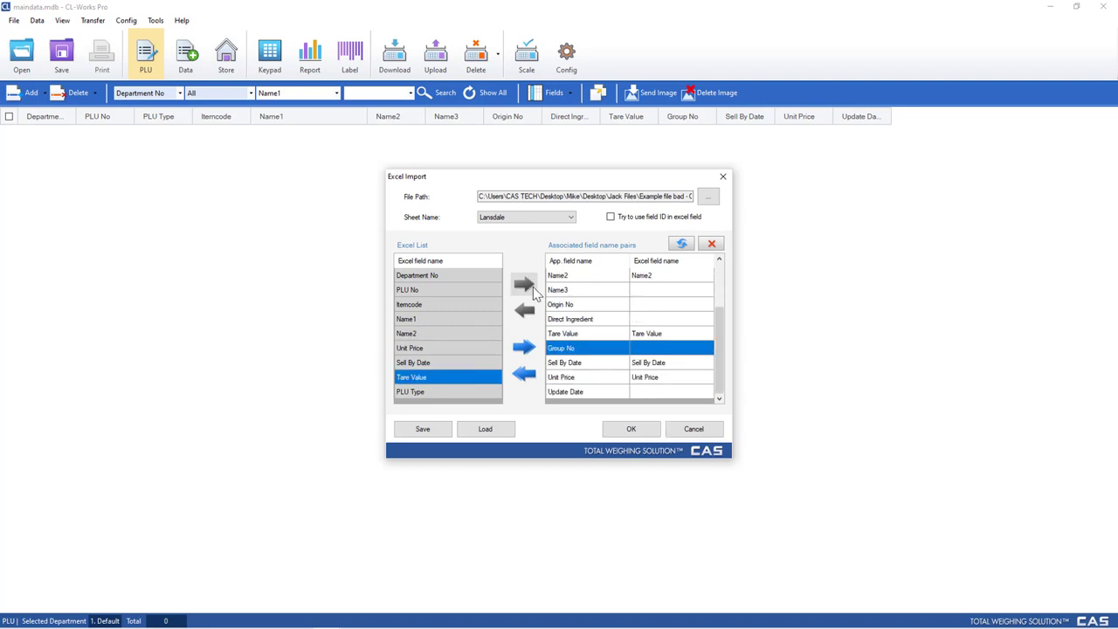
Step: Import the Lansdale sheet, clearing all data in the list before inserting the imported data
click(633, 429)
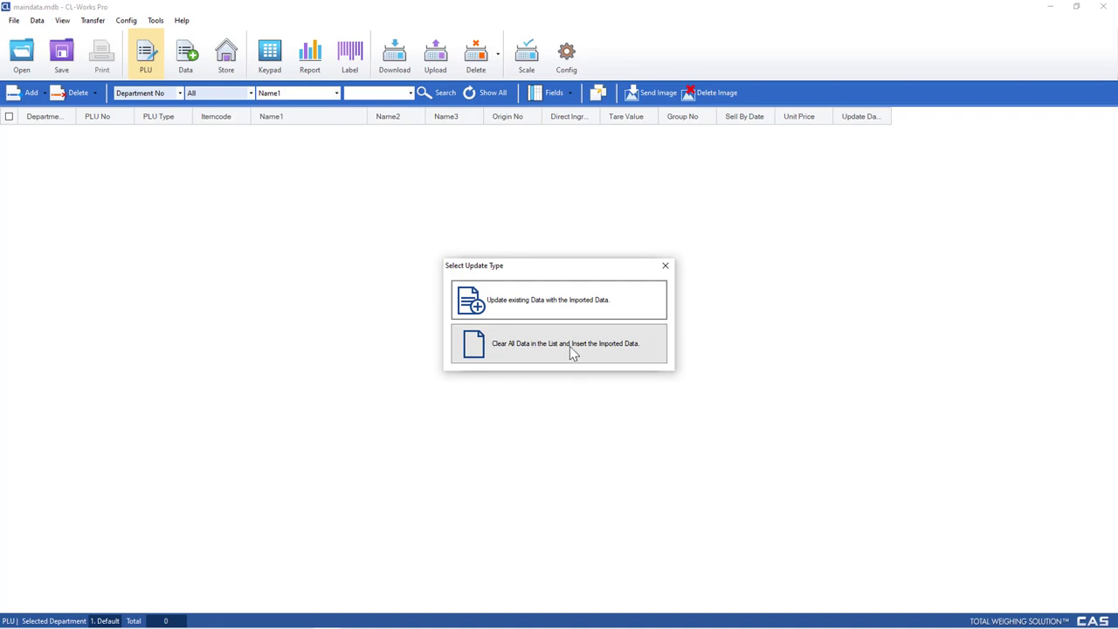
click(572, 352)
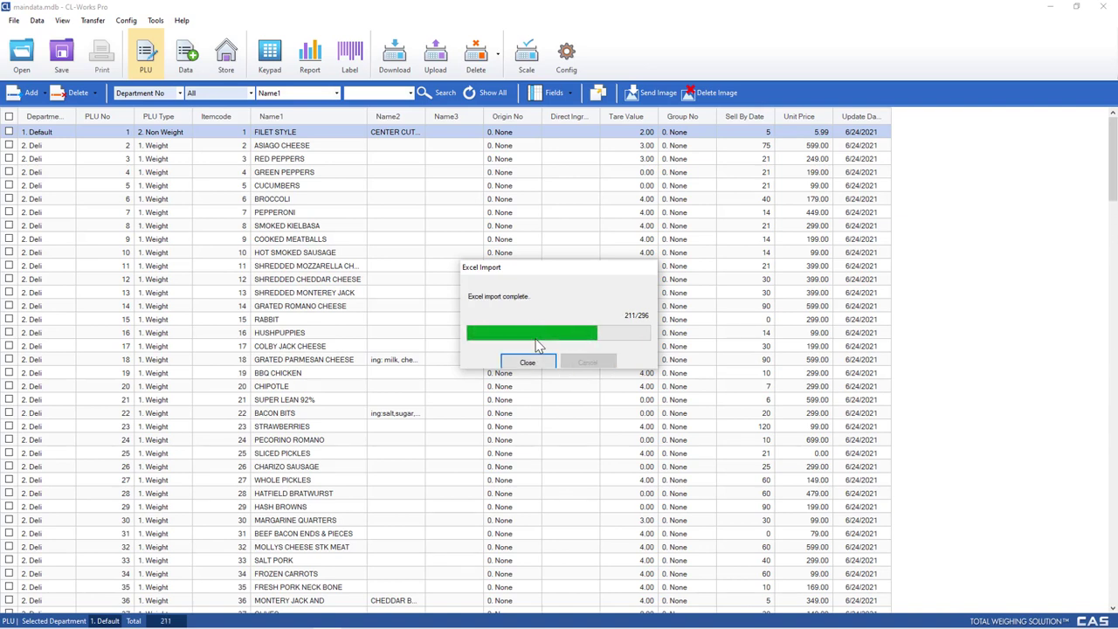
click(540, 361)
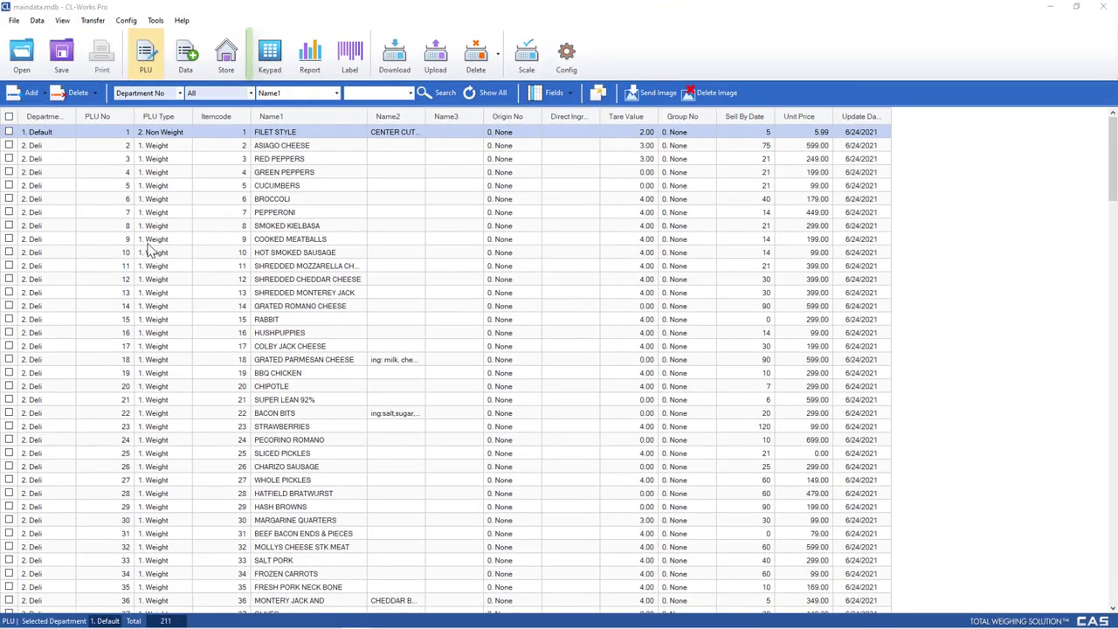
Step: Open the keypad editor and choose the CL5000 Series Bench layout for the CL5500 model
click(279, 69)
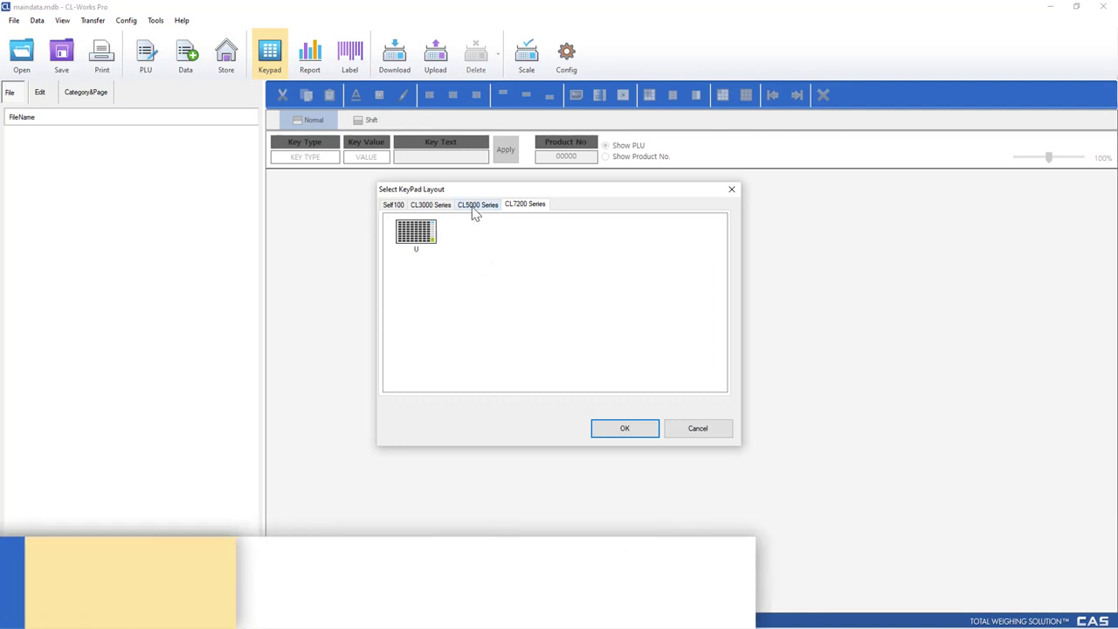
click(475, 206)
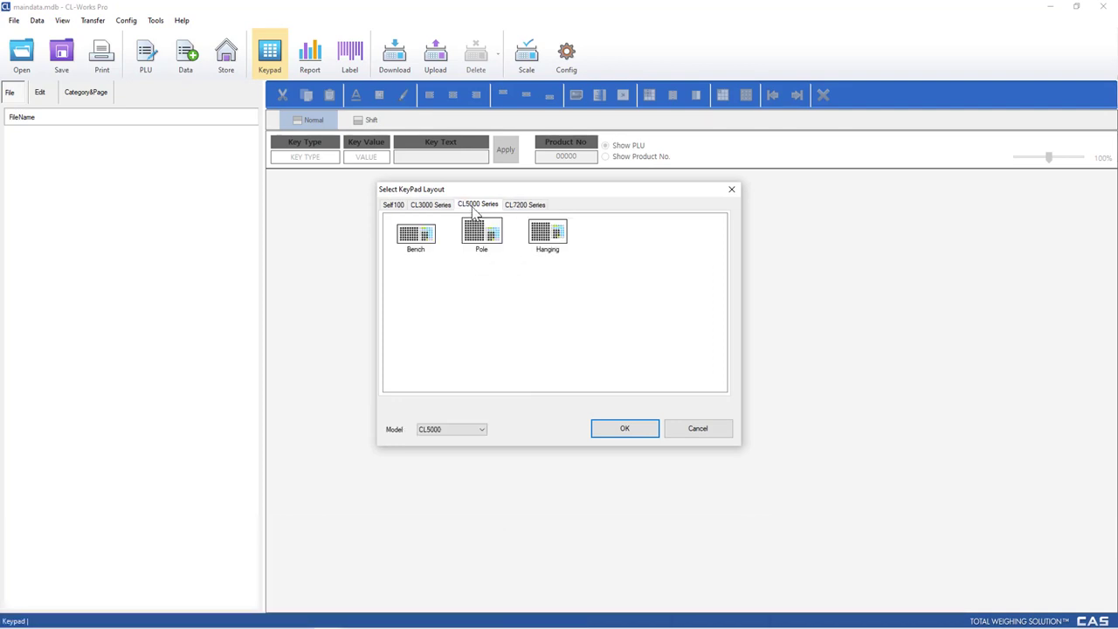
click(460, 431)
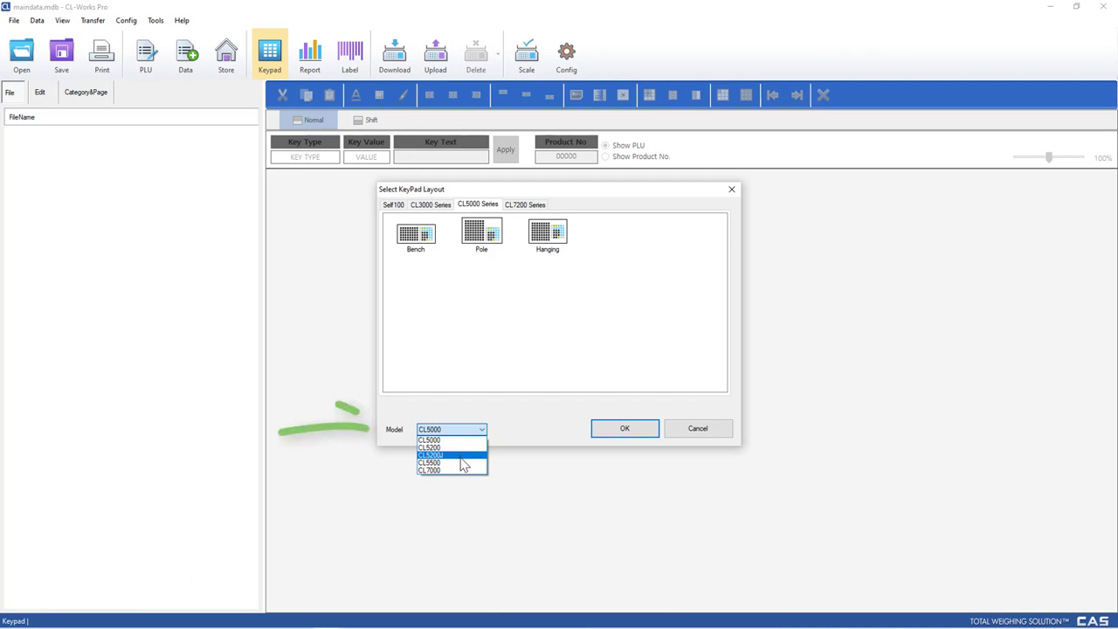
click(463, 462)
click(415, 234)
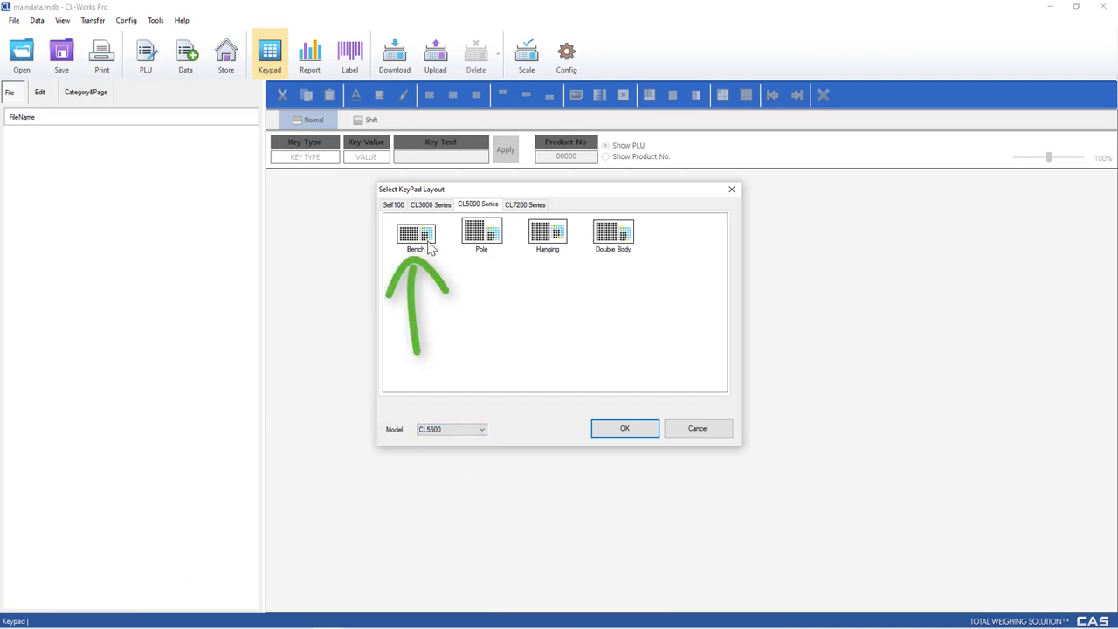
click(626, 429)
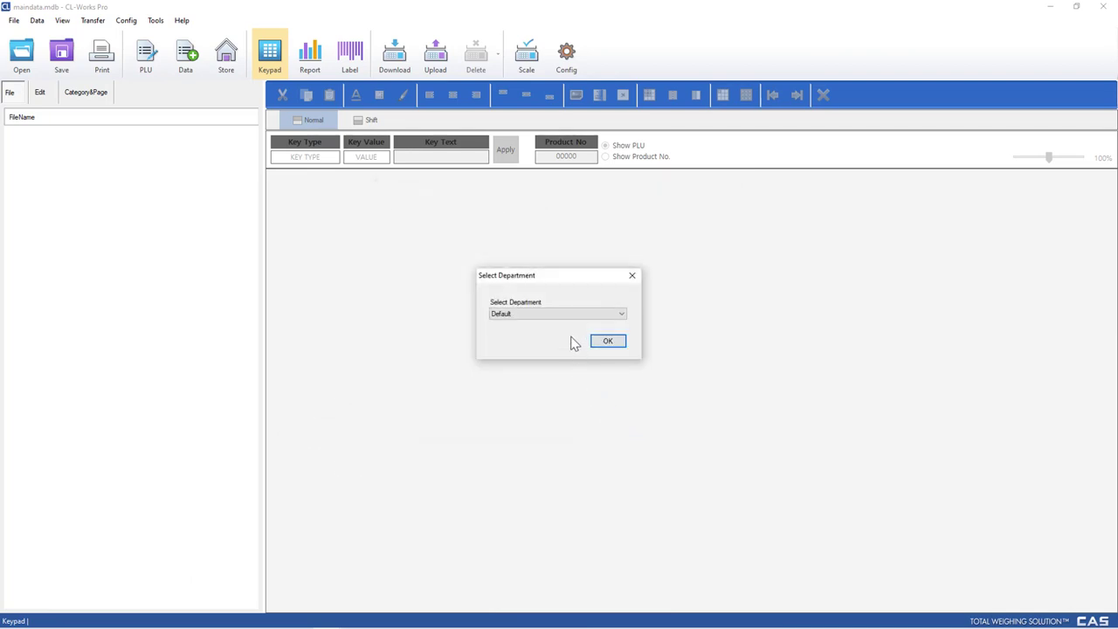
Step: Choose Deli as the keypad's department and look through its PLU list
click(547, 315)
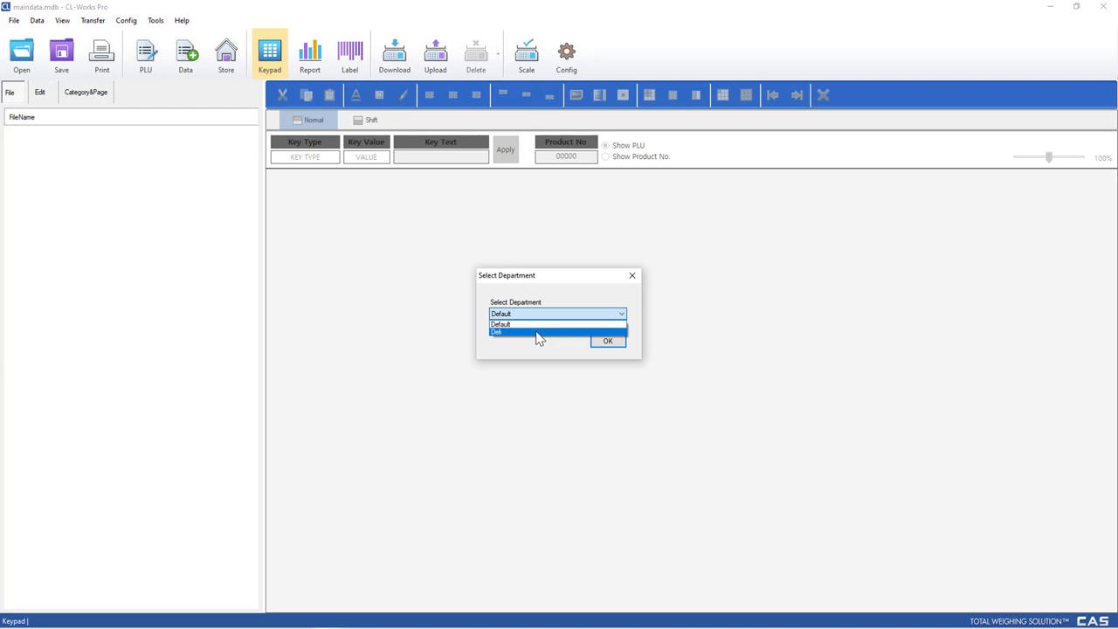
click(539, 333)
click(606, 341)
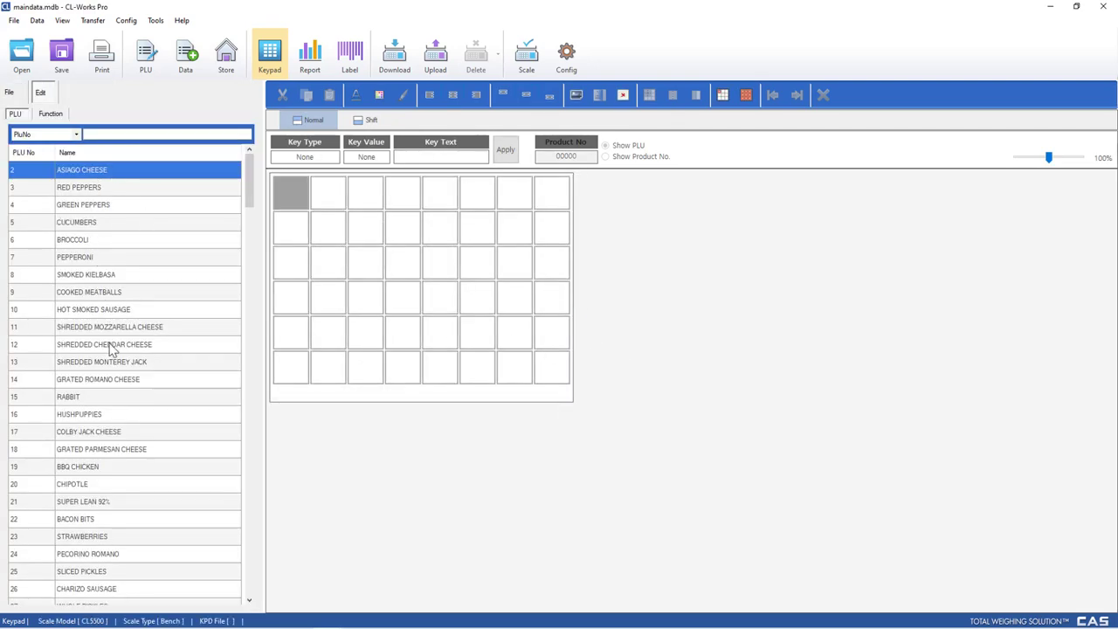
scroll(145, 342, down, 15)
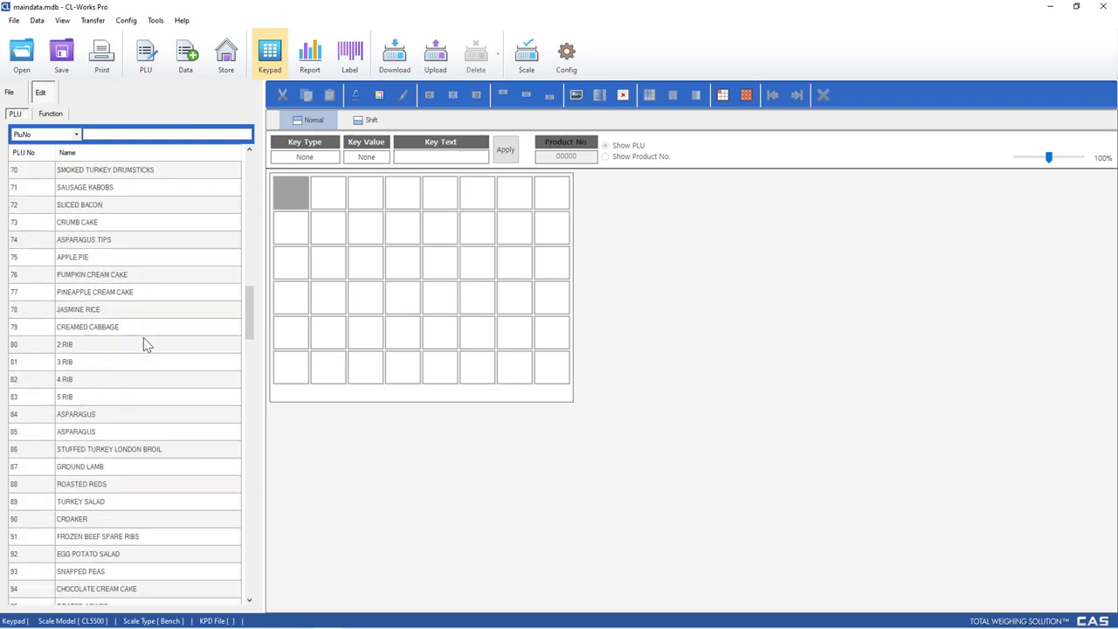
scroll(147, 345, up, 10)
scroll(147, 345, up, 6)
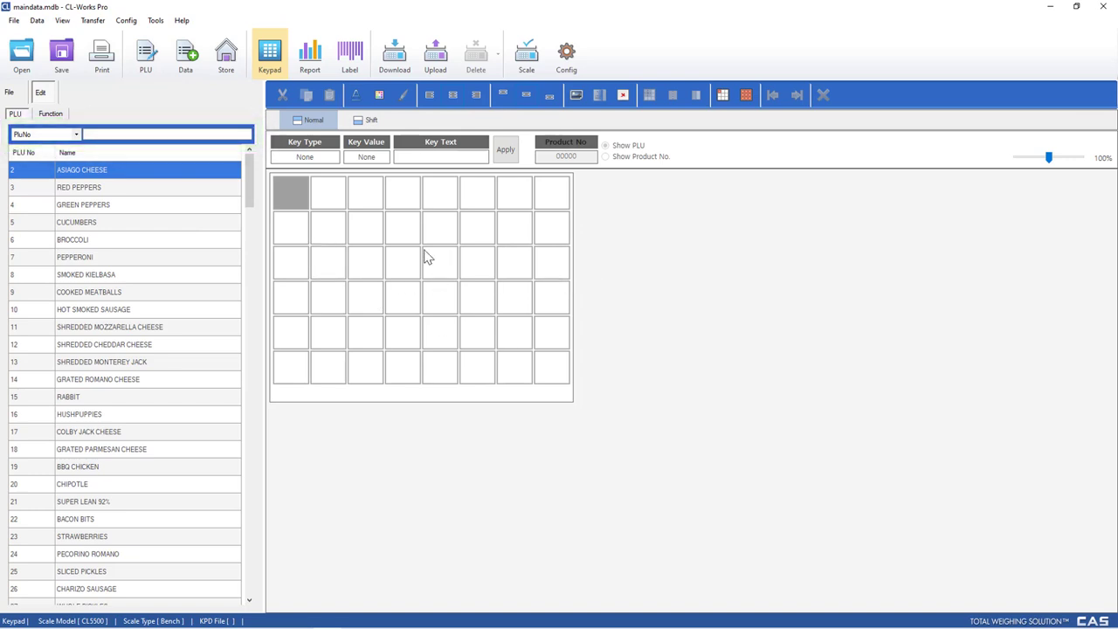
Step: Check the keypad's Shift layer, return to the Normal layer, and set the PLU search field to Name1
click(371, 124)
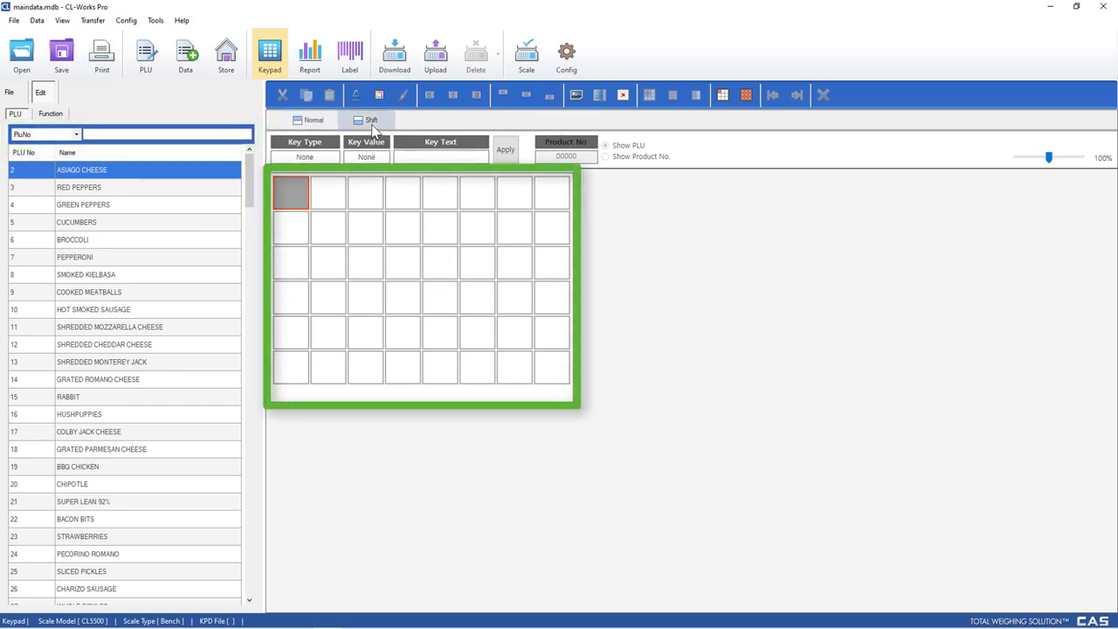
click(319, 116)
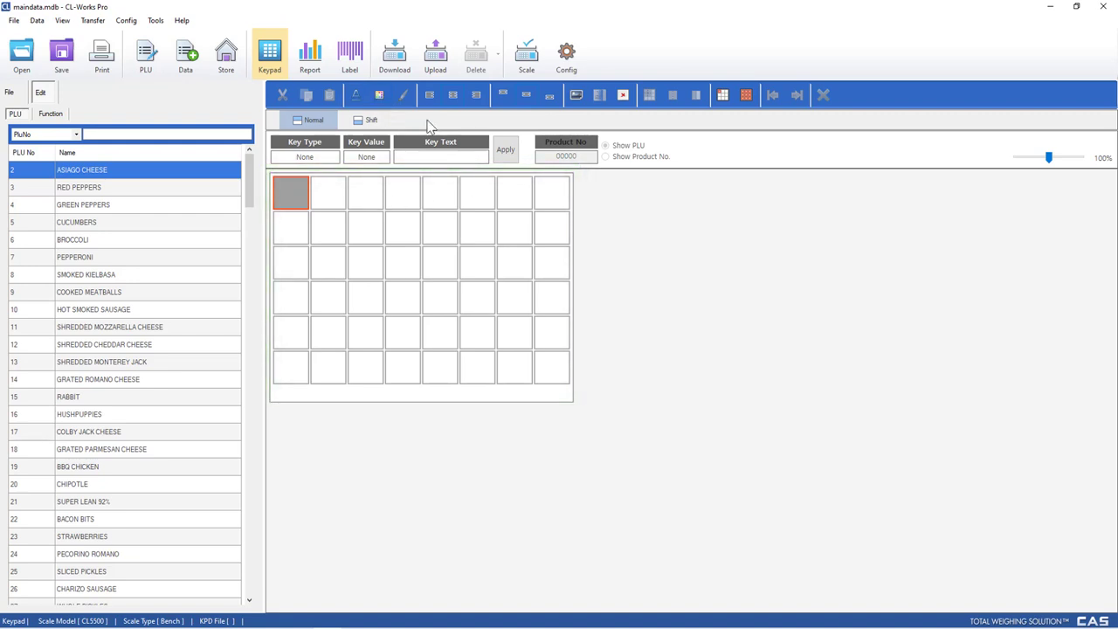
click(77, 134)
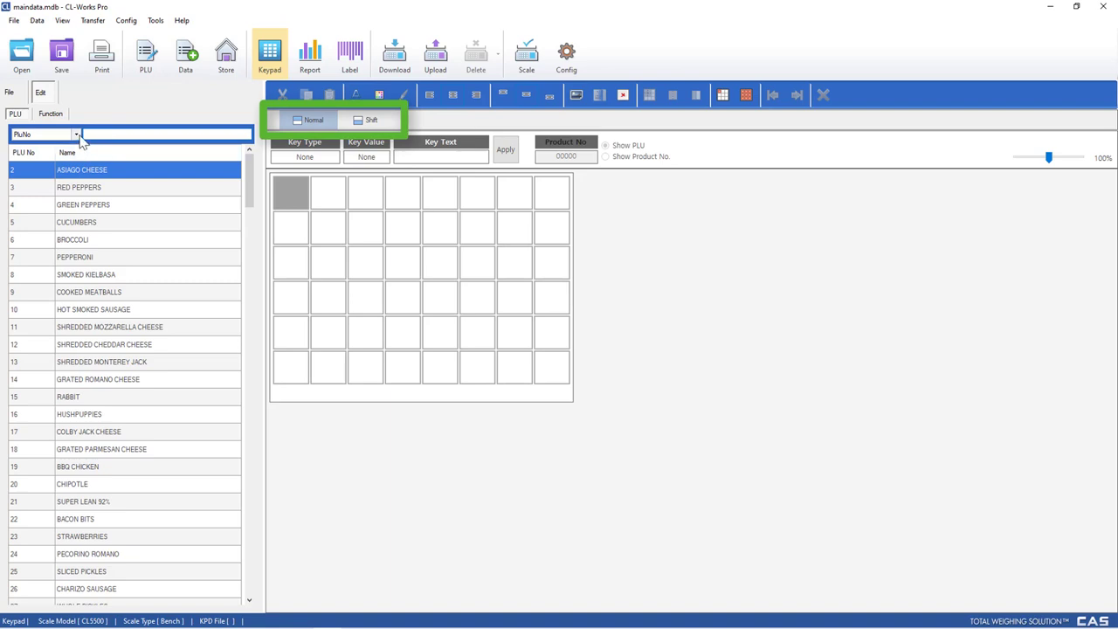
click(52, 145)
click(77, 135)
click(79, 161)
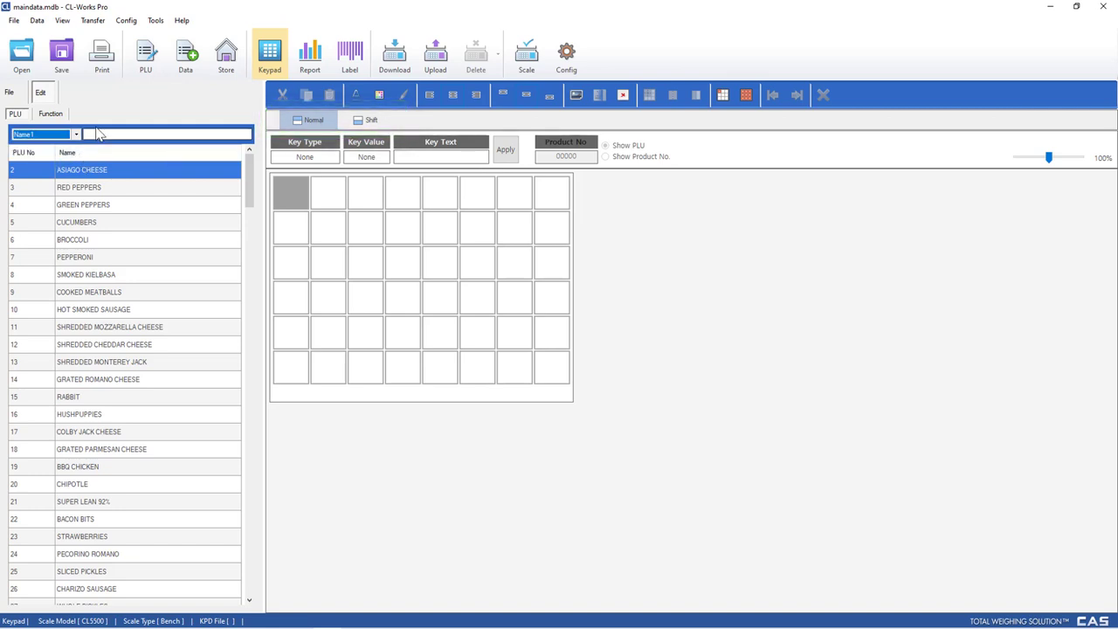
click(102, 135)
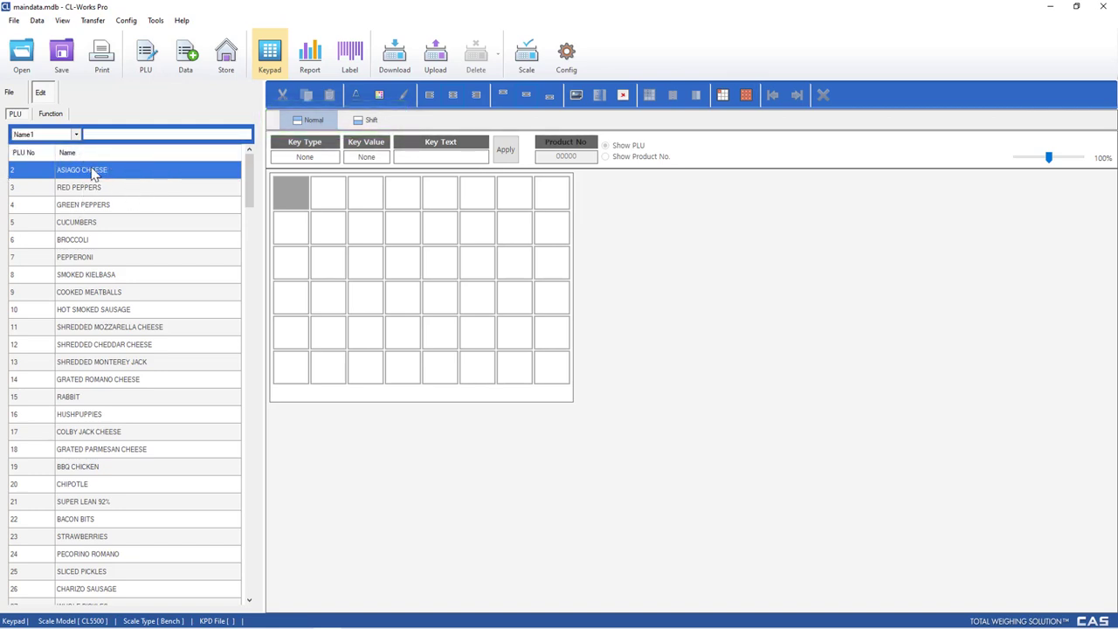
Step: Assign ASIAGO CHEESE to the first key of the Normal layer and change its key text to Asiago
drag(80, 175, 296, 203)
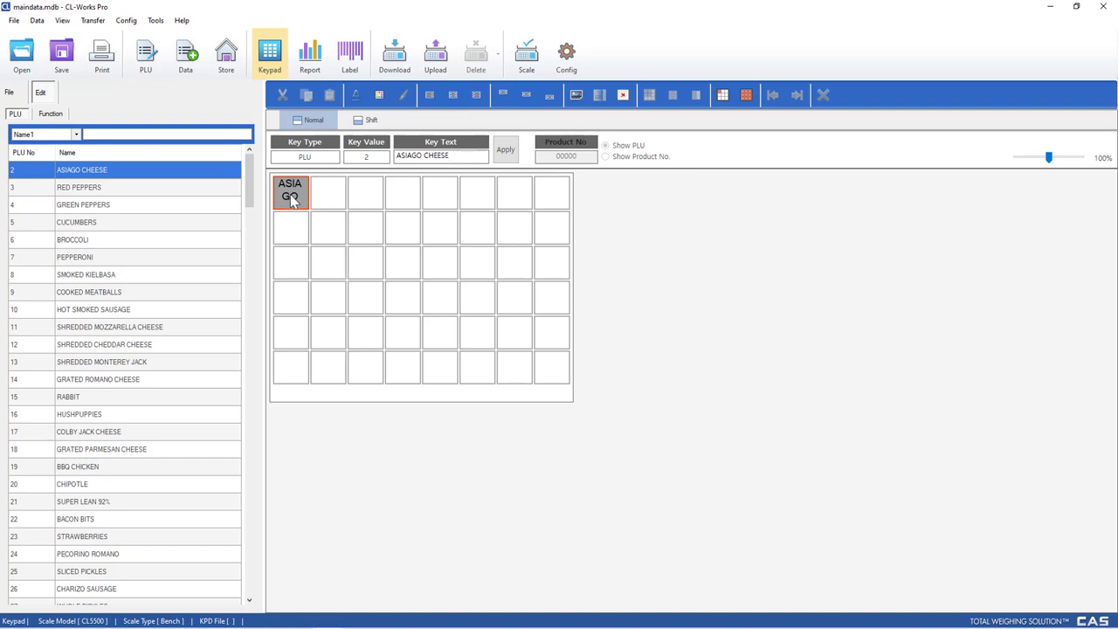
click(451, 155)
key(BackSpace)
key(BackSpace)
key(BackSpace)
key(BackSpace)
key(BackSpace)
key(BackSpace)
key(BackSpace)
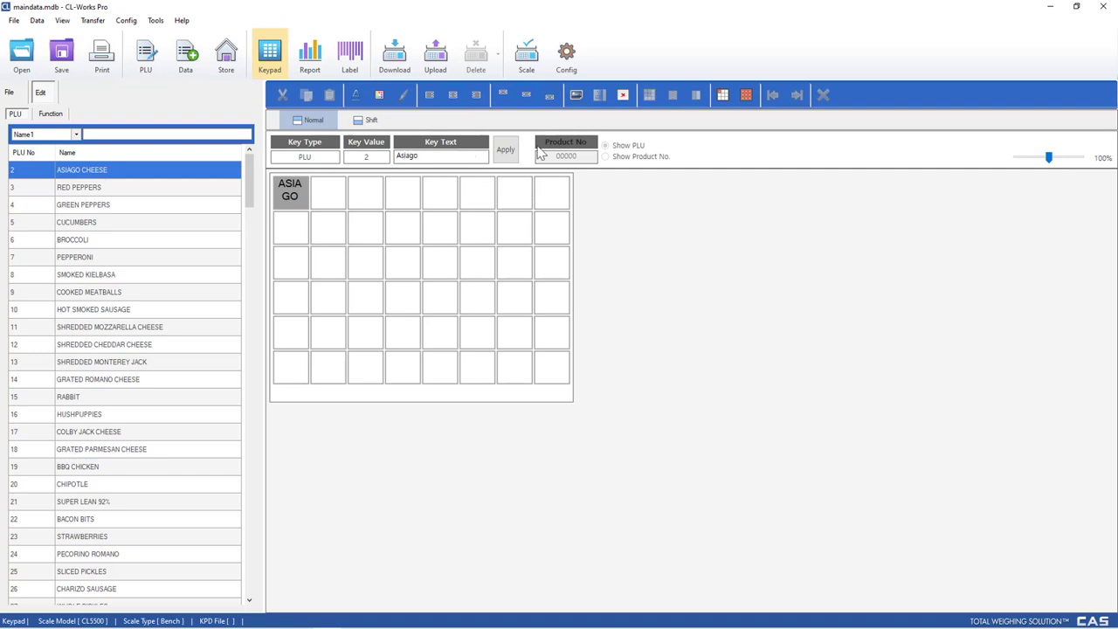
click(507, 152)
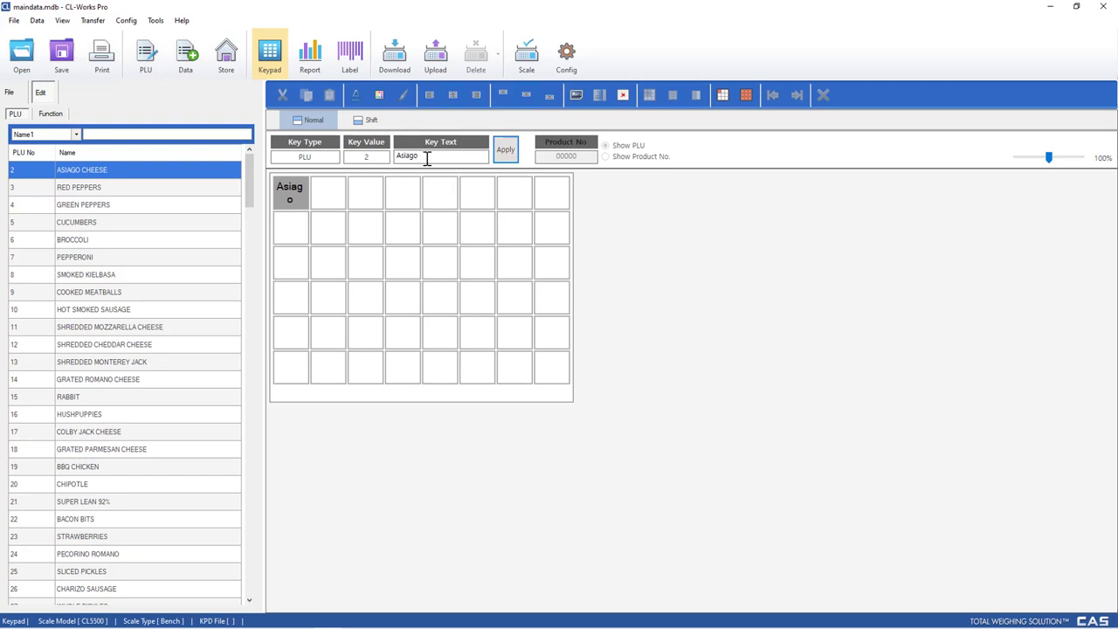
Step: Assign RED PEPPERS, GREEN PEPPERS and CUCUMBERS to the second, third and fourth keys of the first row
click(87, 189)
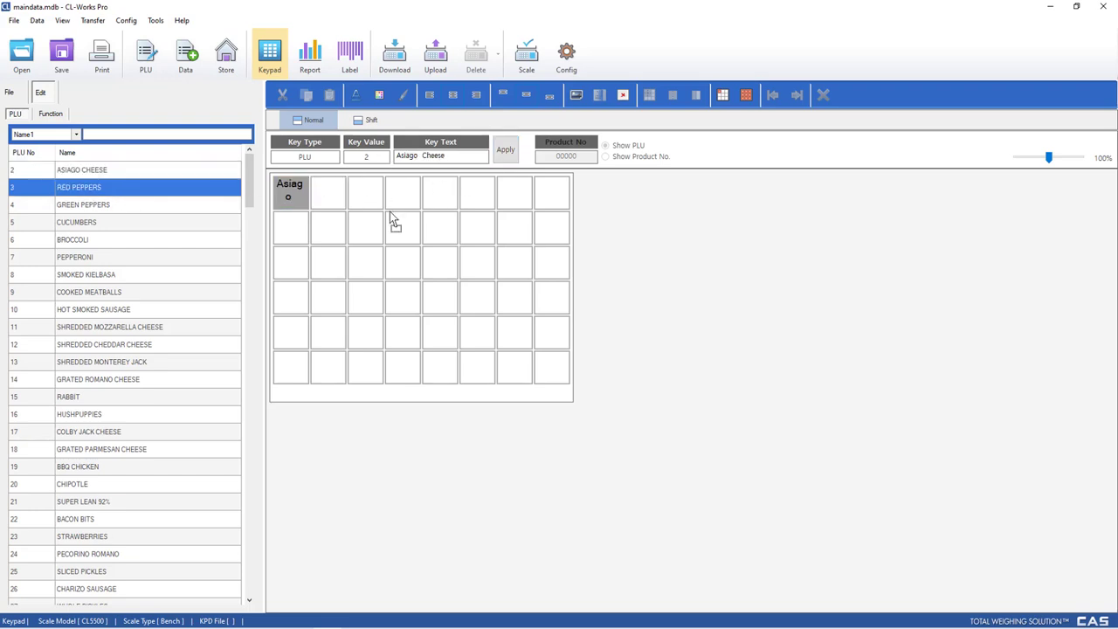
click(341, 197)
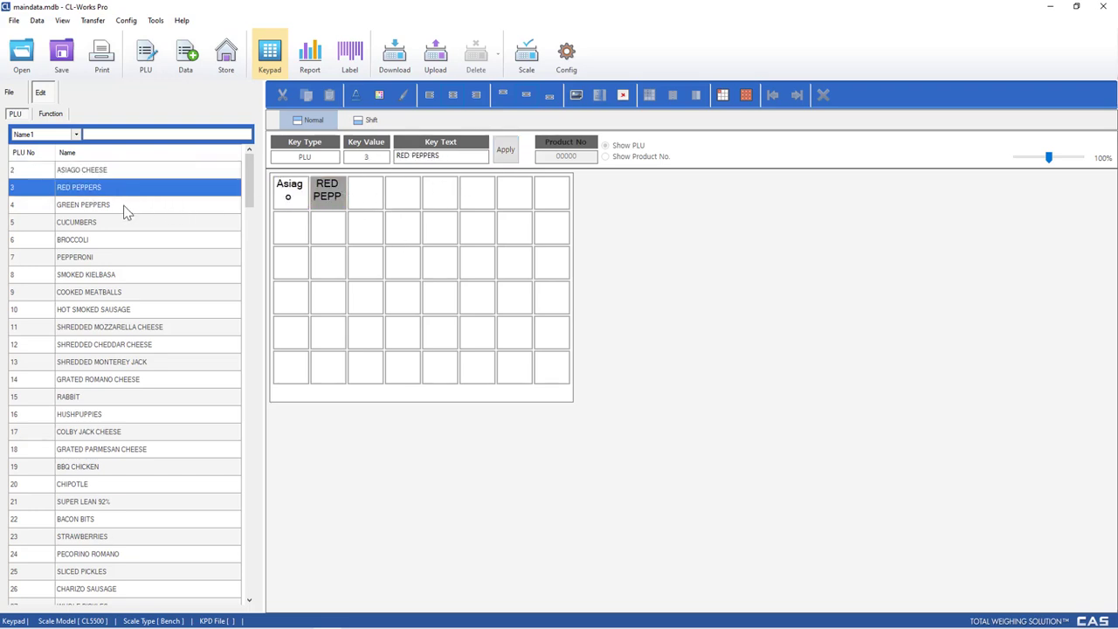
drag(128, 210, 365, 192)
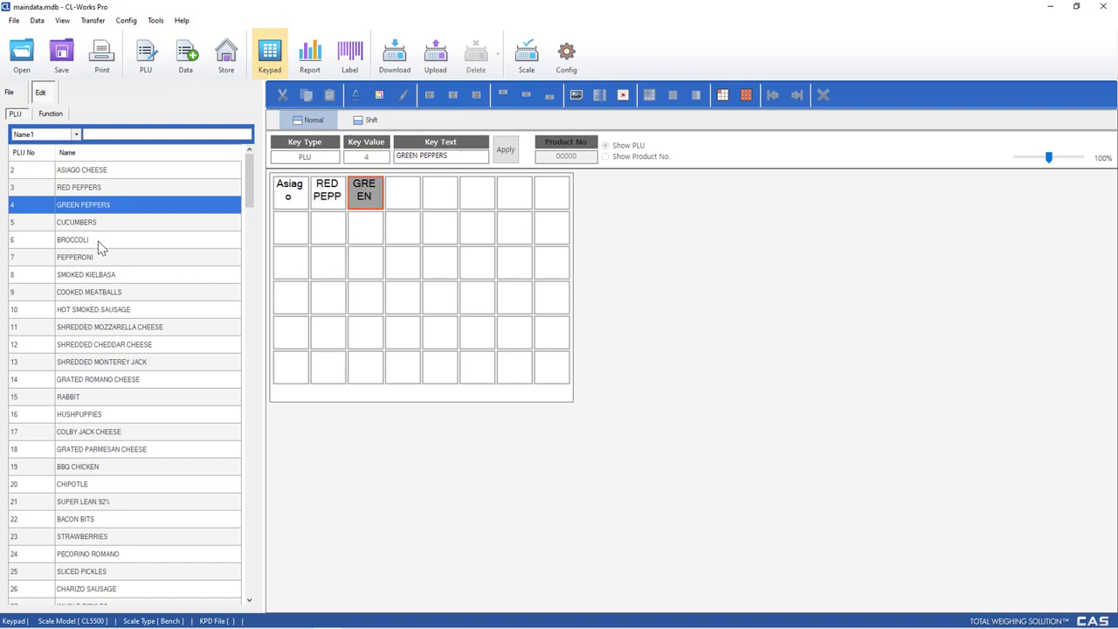
drag(93, 223, 409, 194)
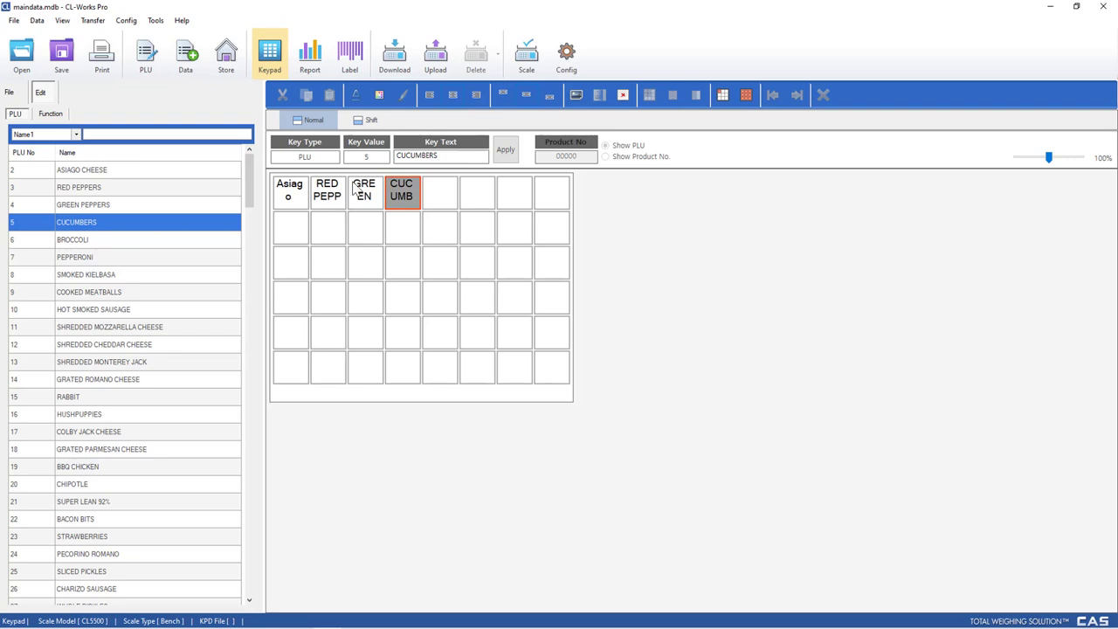
Step: Save the keypad as a KeyPad File named Deli Test in the KeyPad folder
click(67, 61)
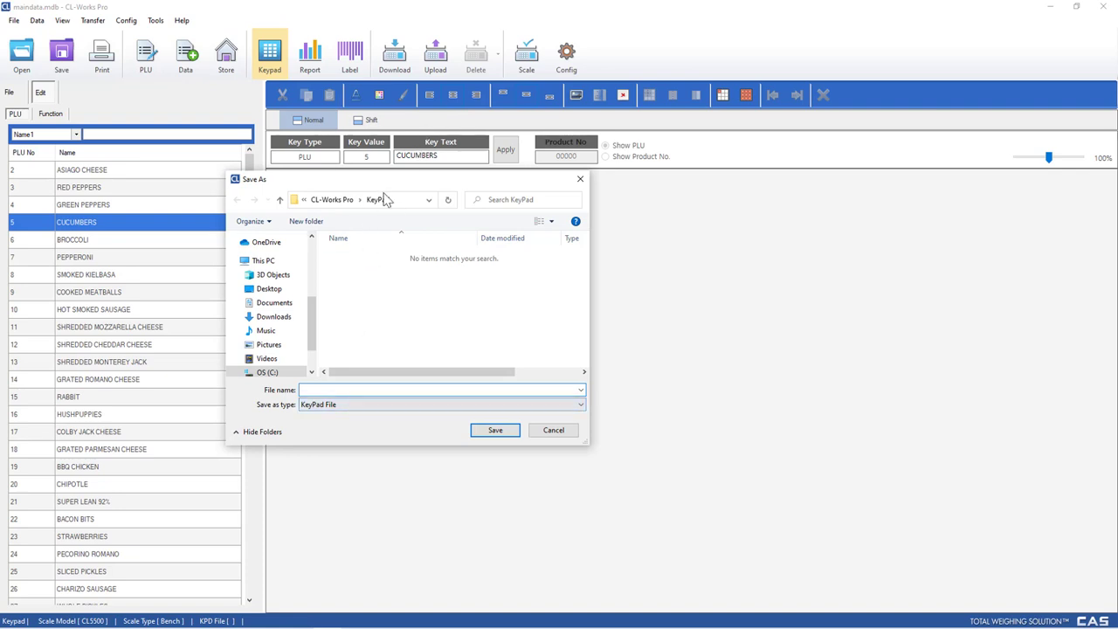
click(352, 404)
click(354, 416)
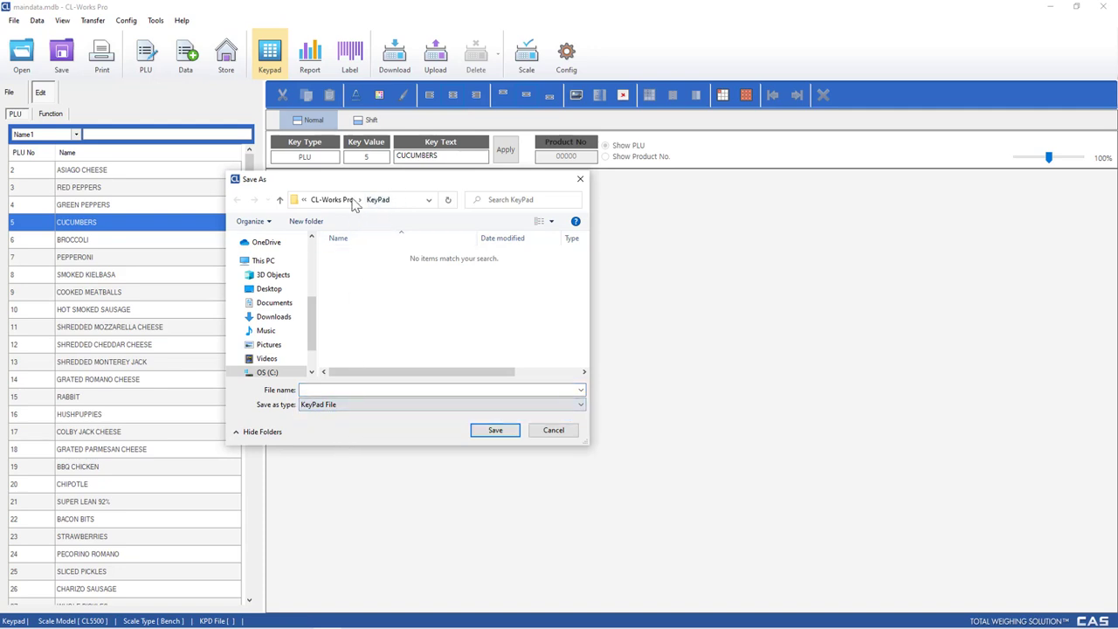
click(354, 389)
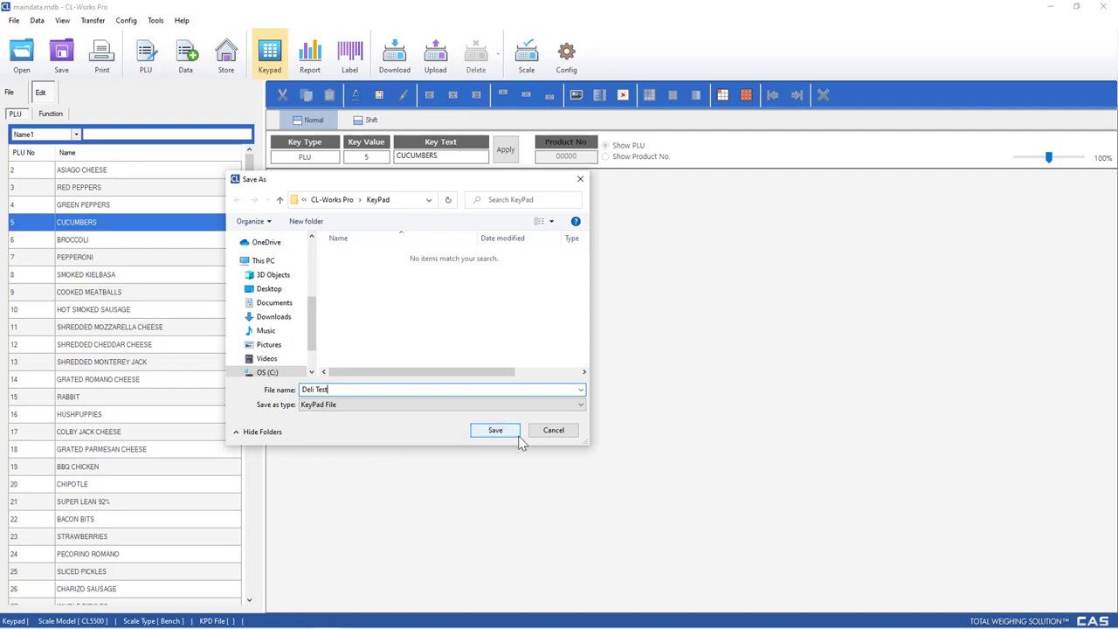
click(495, 430)
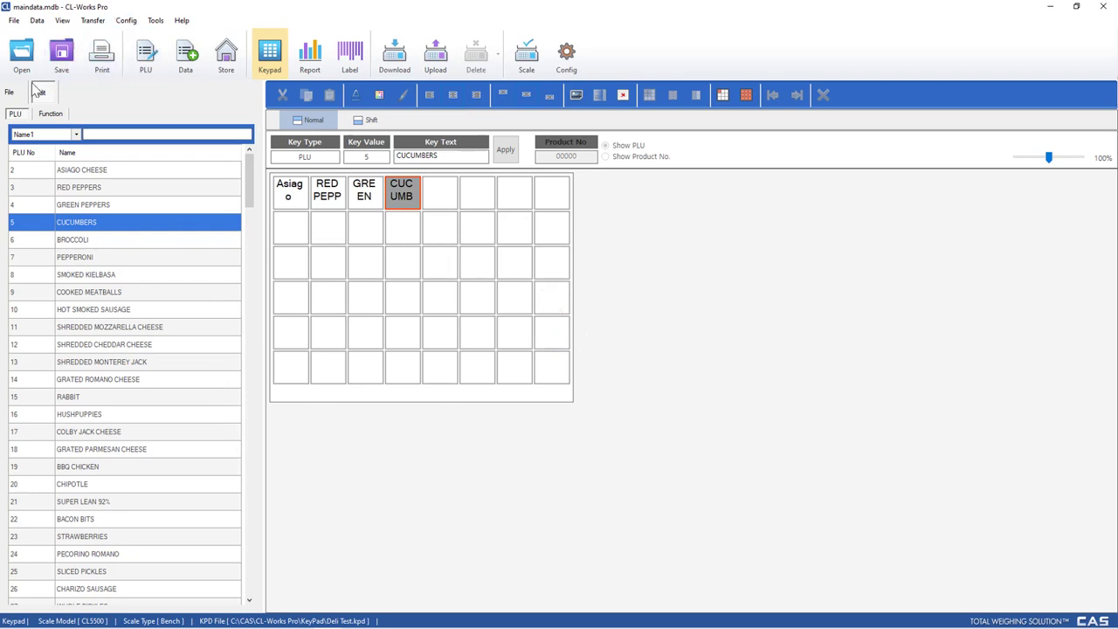
Step: Examine the list of saved keypad files and the options available for them, comparing it with the PLU editing list
click(10, 92)
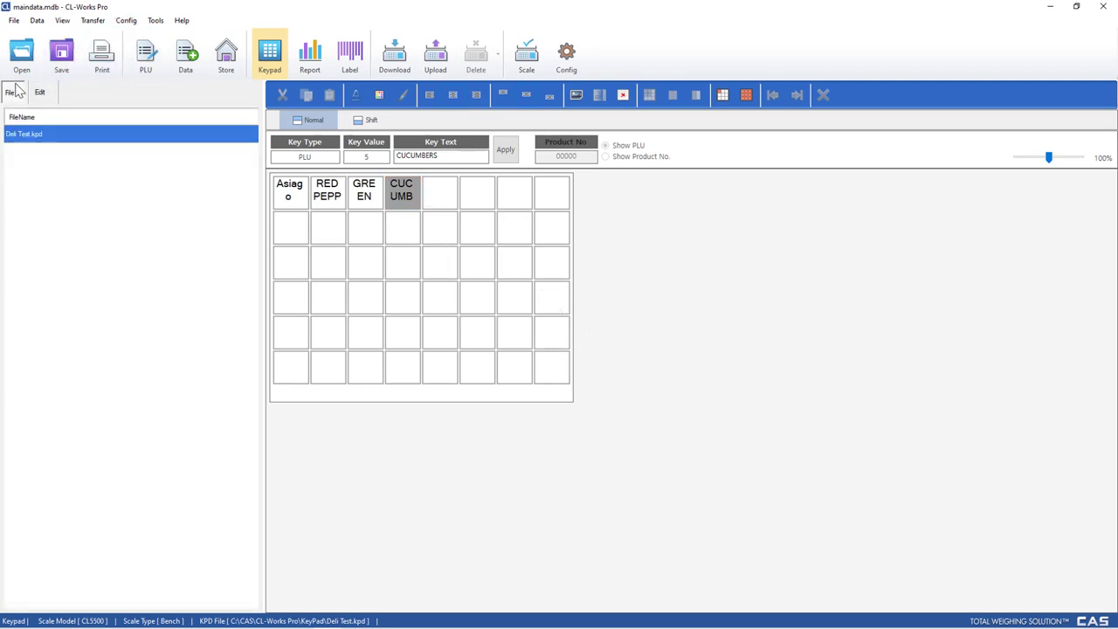
right_click(56, 173)
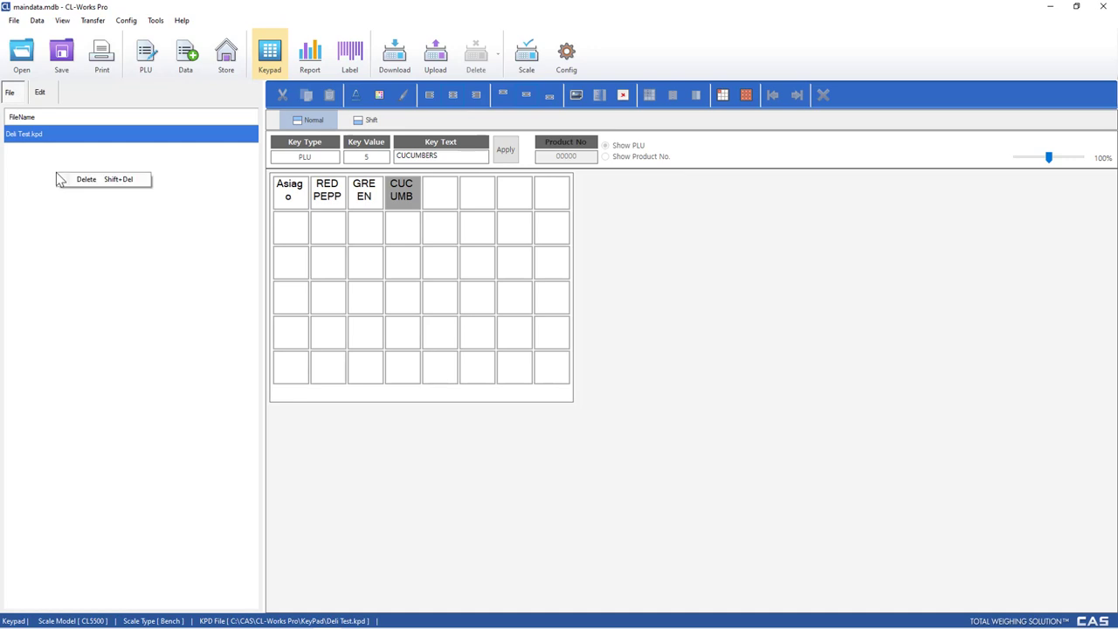
click(20, 137)
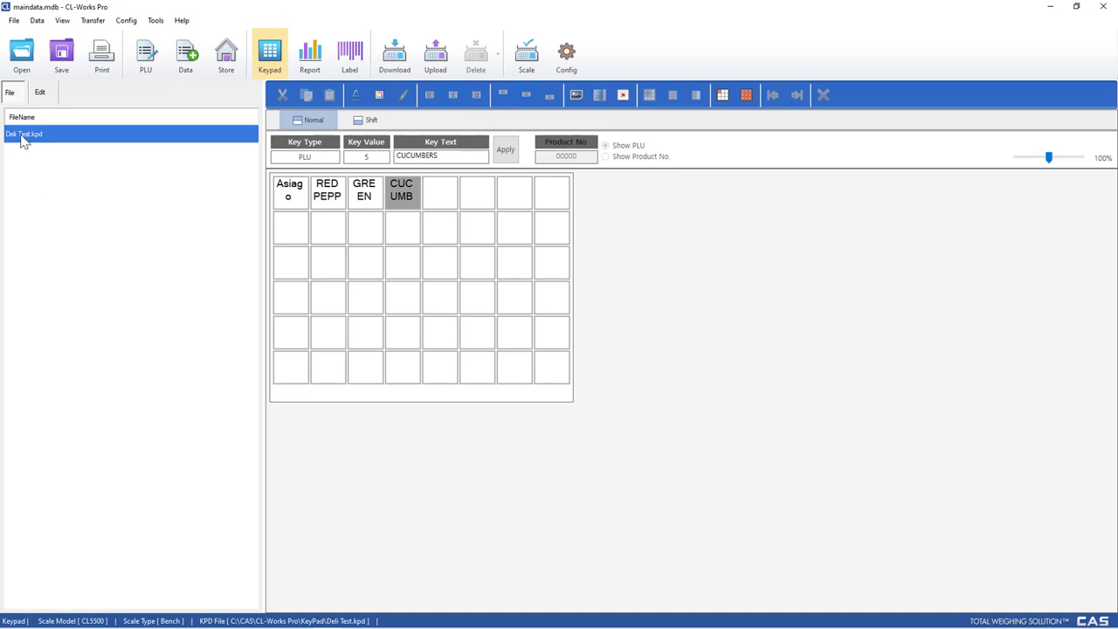
click(40, 93)
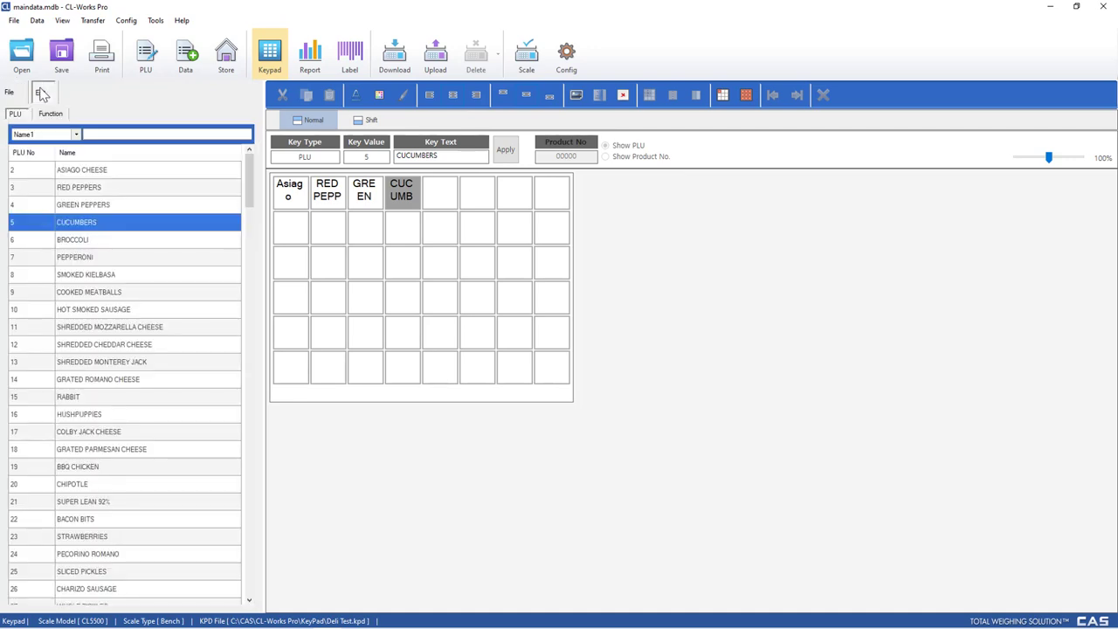
click(20, 94)
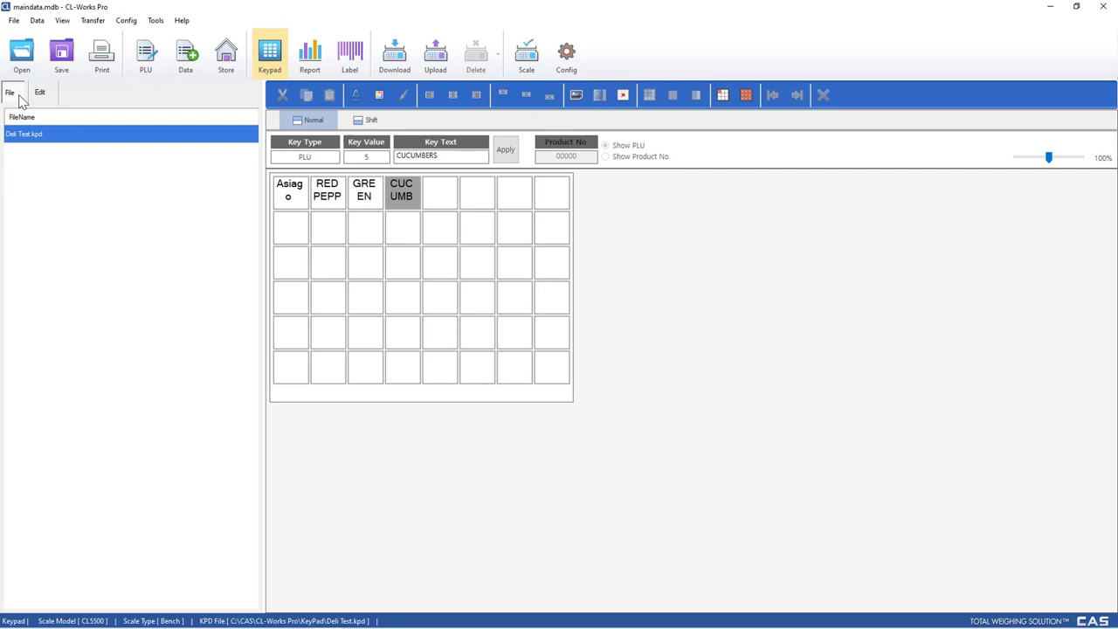
right_click(174, 190)
click(123, 210)
Step: Create a new keypad from the CL5000 Series Bench layout for model CL5500, using the Default department
click(13, 20)
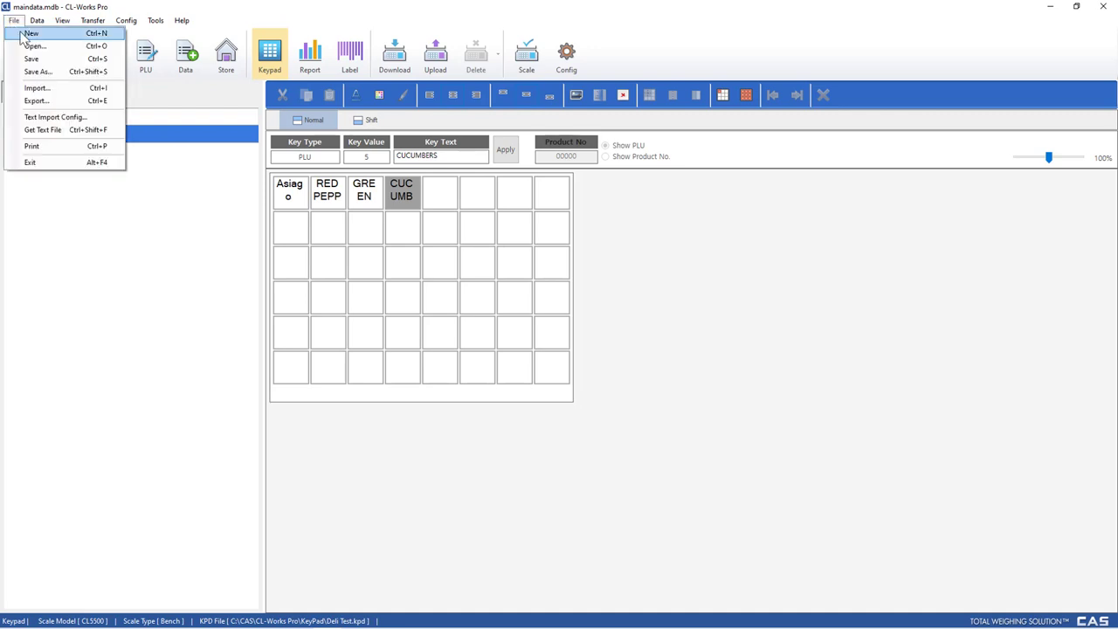
click(27, 31)
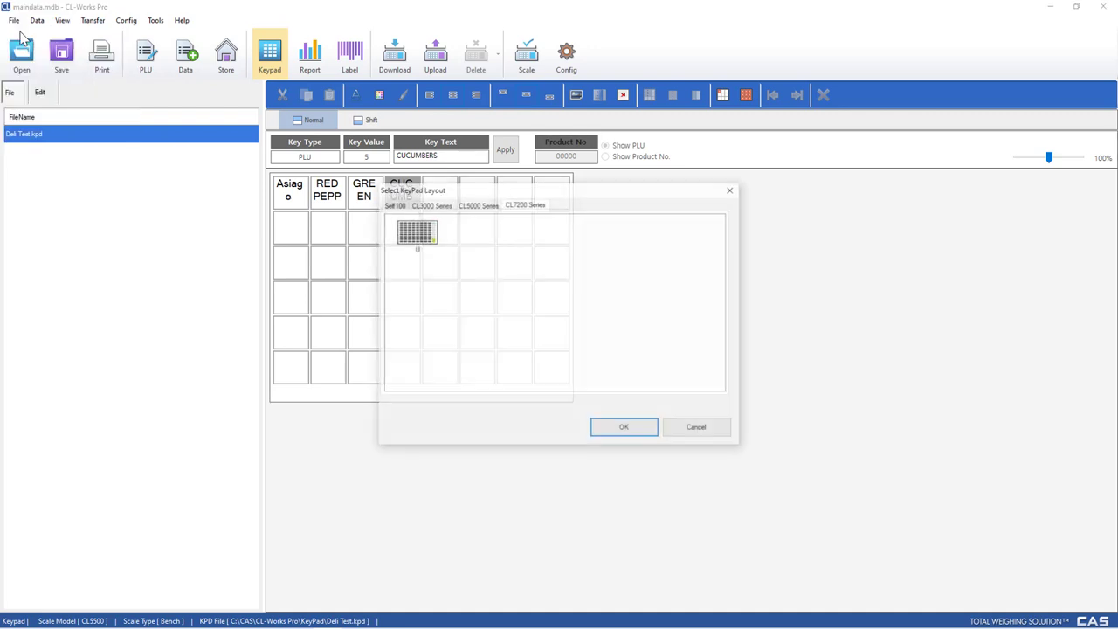
click(485, 205)
click(480, 428)
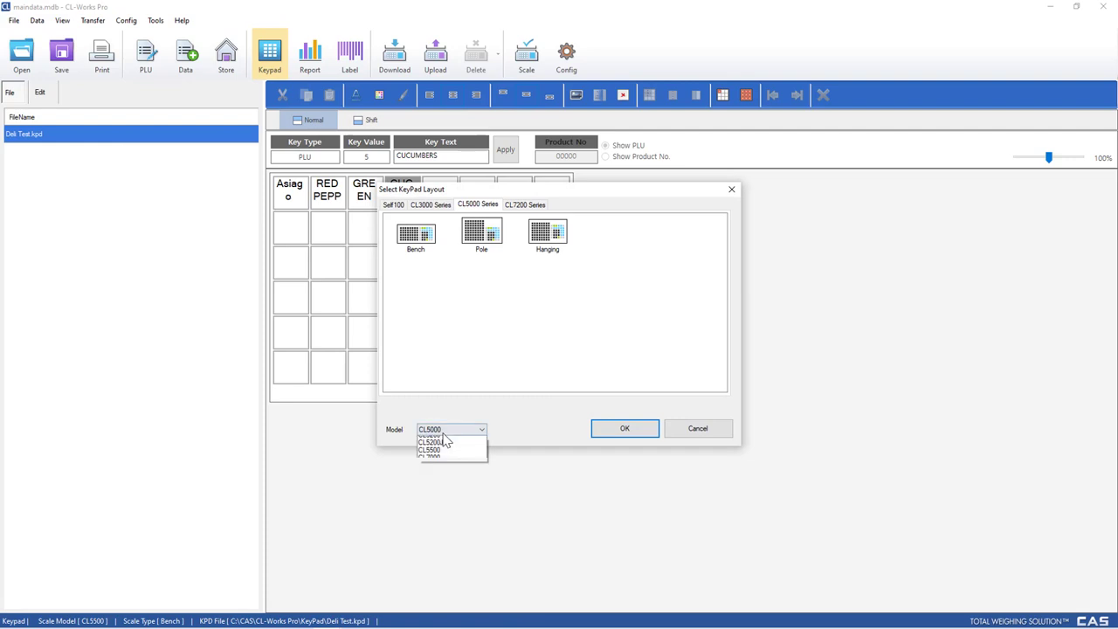
click(449, 469)
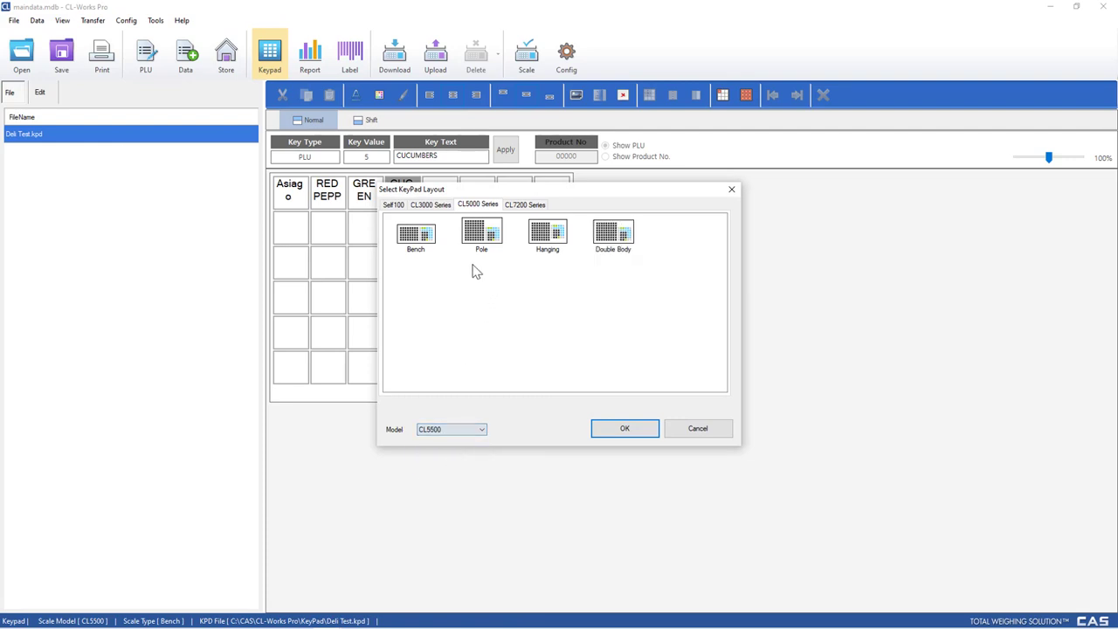
click(626, 429)
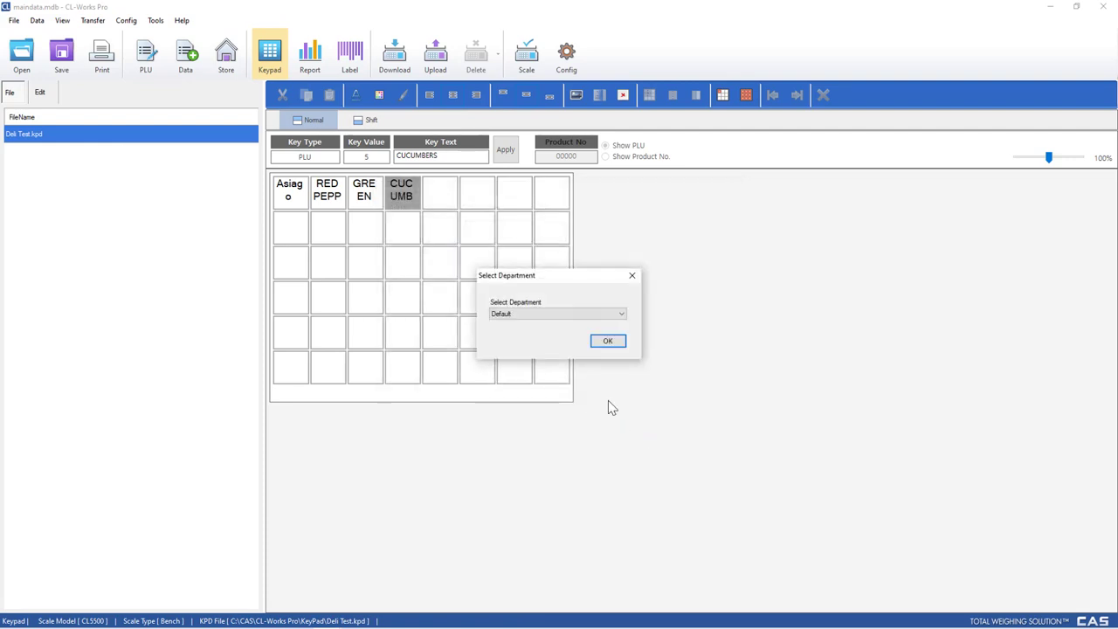
click(607, 342)
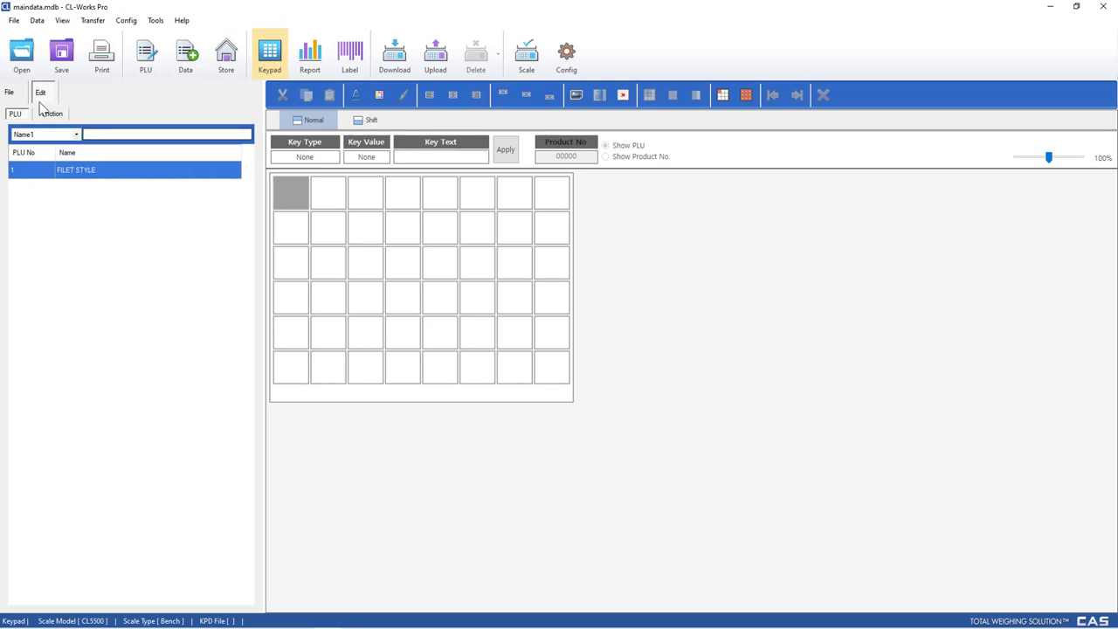
Step: Save the new blank keypad as a KeyPad File named Default
click(11, 93)
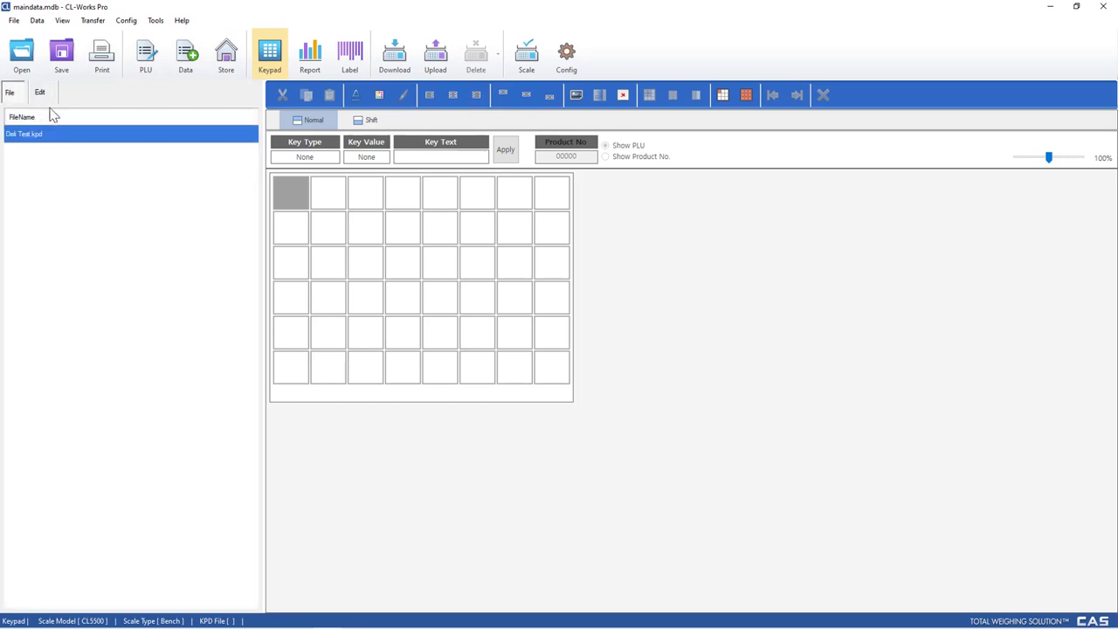
click(67, 68)
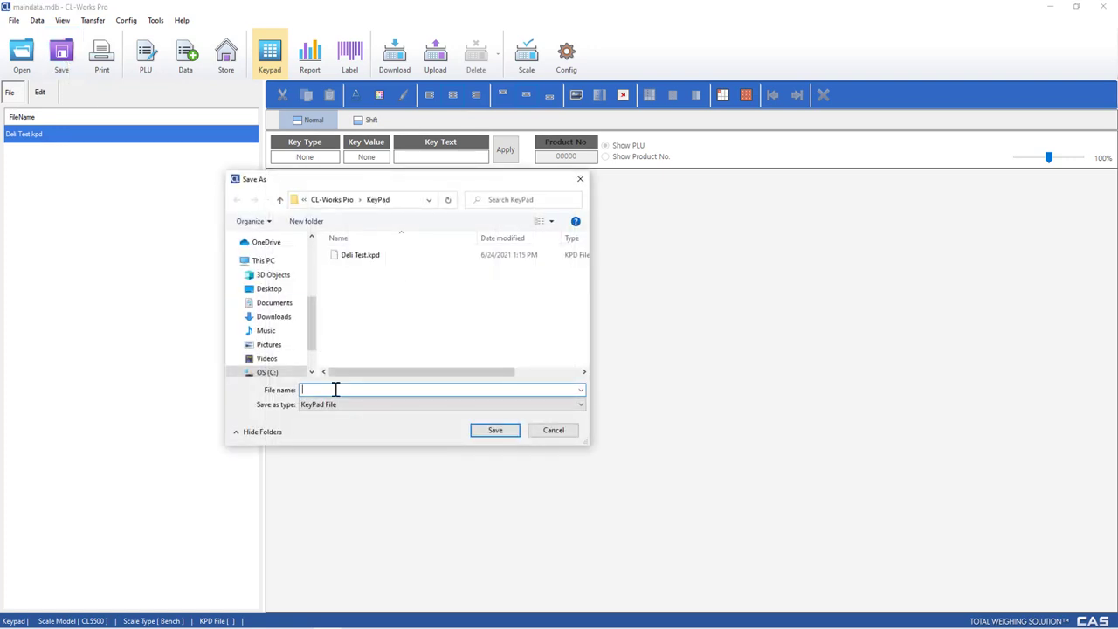
text(Default)
click(483, 432)
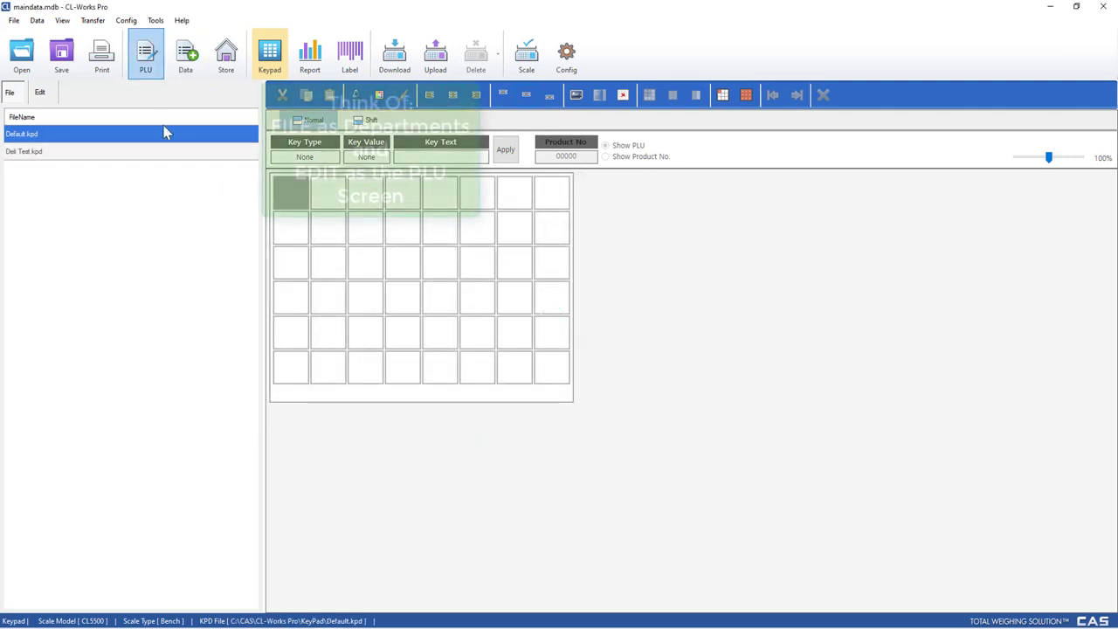
Step: Assign FILET STYLE to the first key of the Default keypad and save the file
click(43, 97)
drag(62, 181, 291, 197)
click(61, 54)
Step: Reopen the Deli Test.kpd keypad and assign BROCCOLI to the fifth key of its first row
click(11, 93)
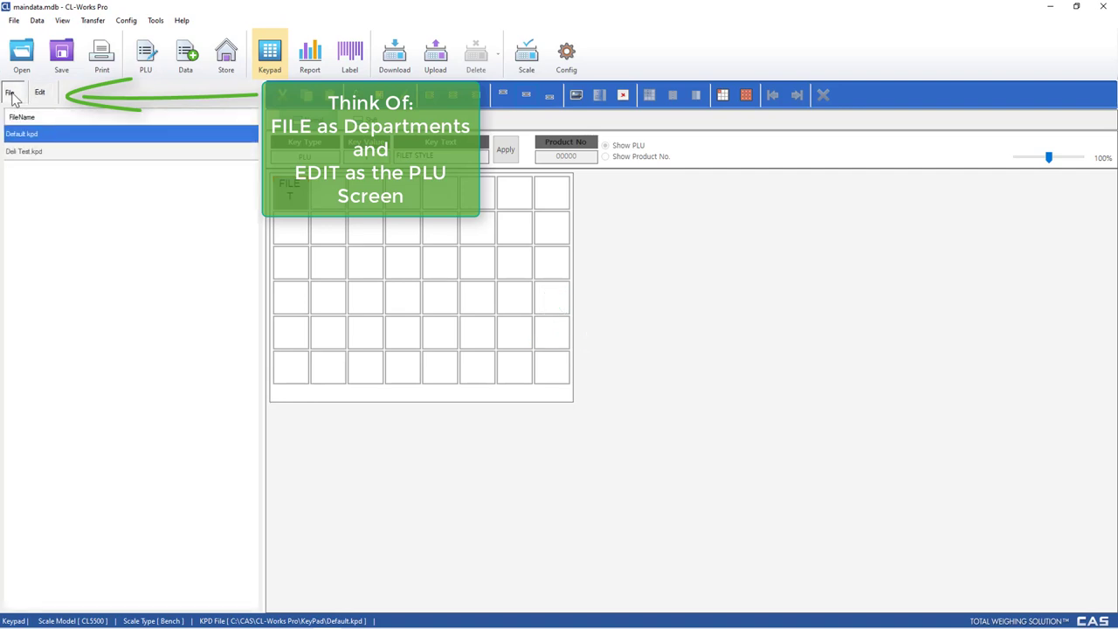
click(33, 154)
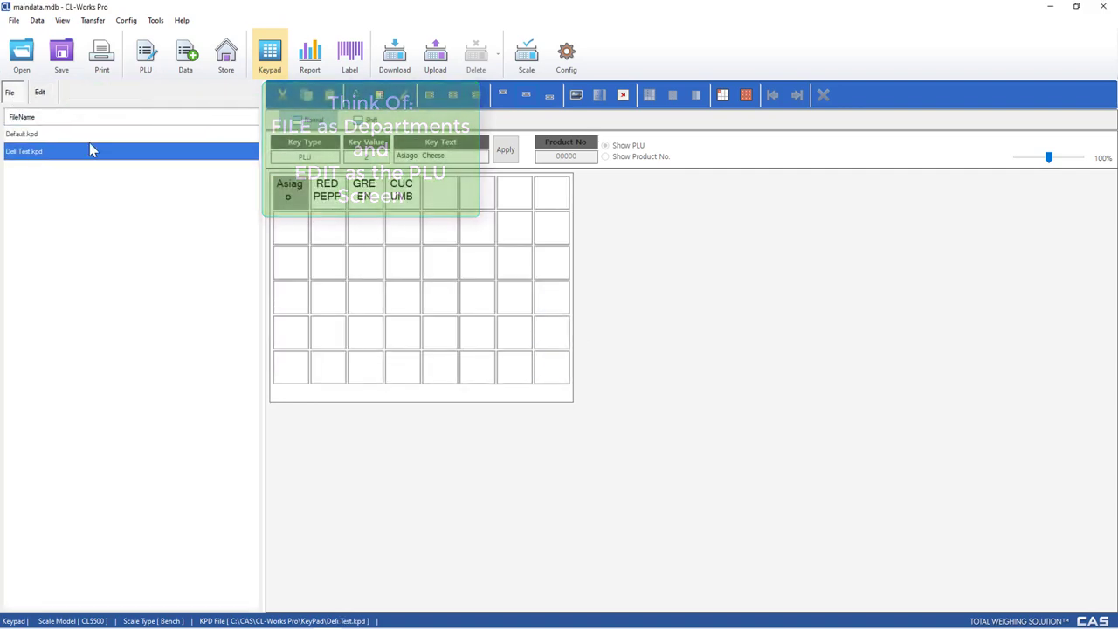
click(41, 93)
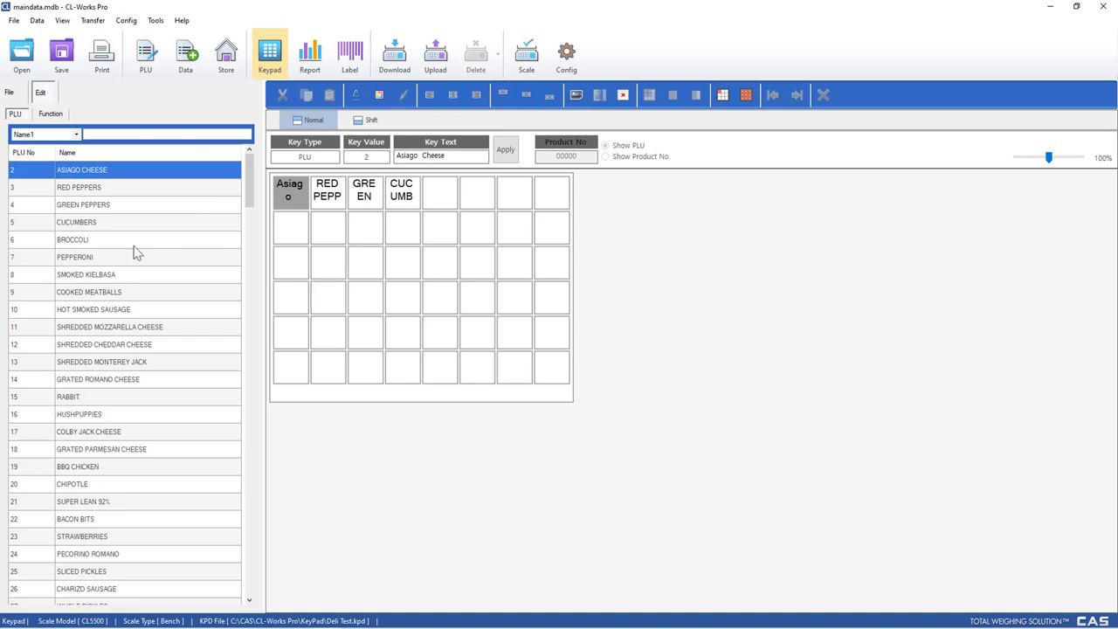
click(89, 241)
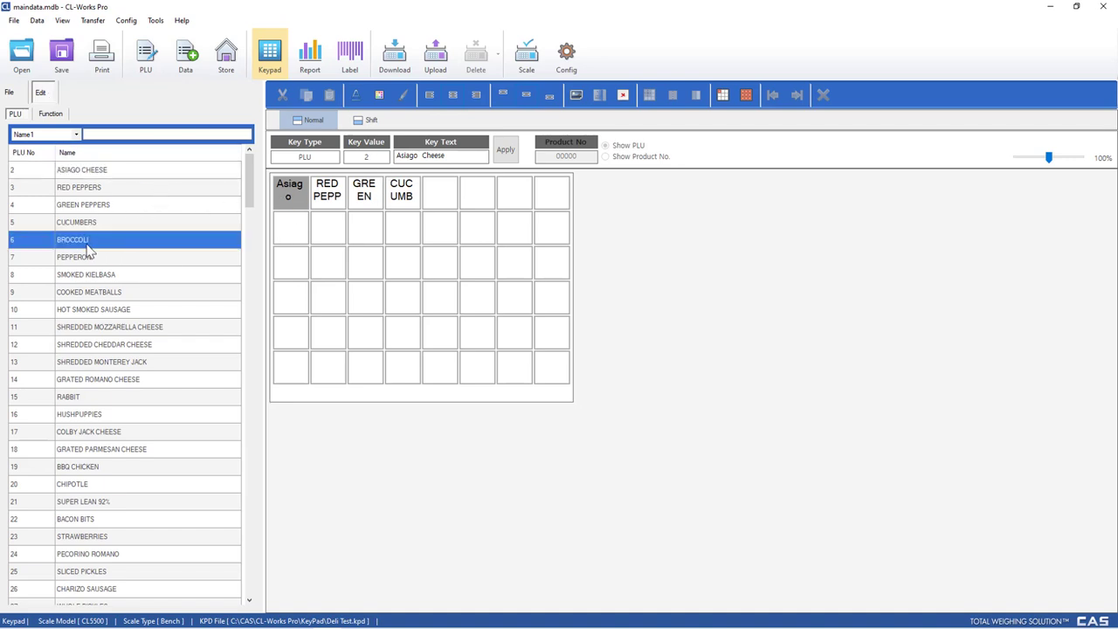
drag(432, 198, 433, 199)
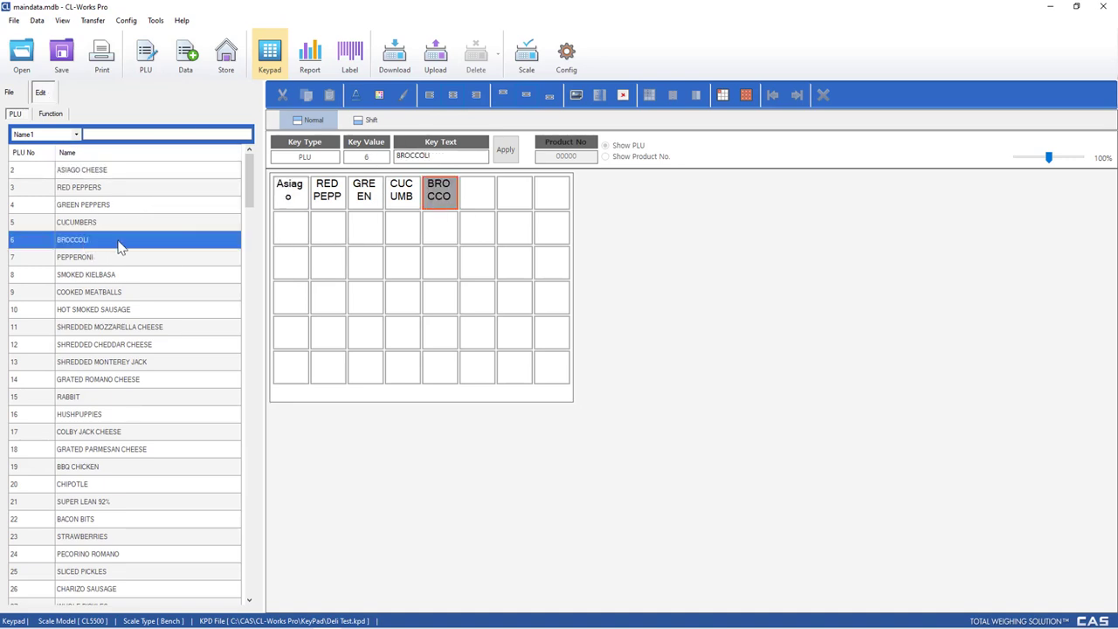
Step: Assign PEPPERONI to the sixth key of the first row and save the keypad
click(87, 260)
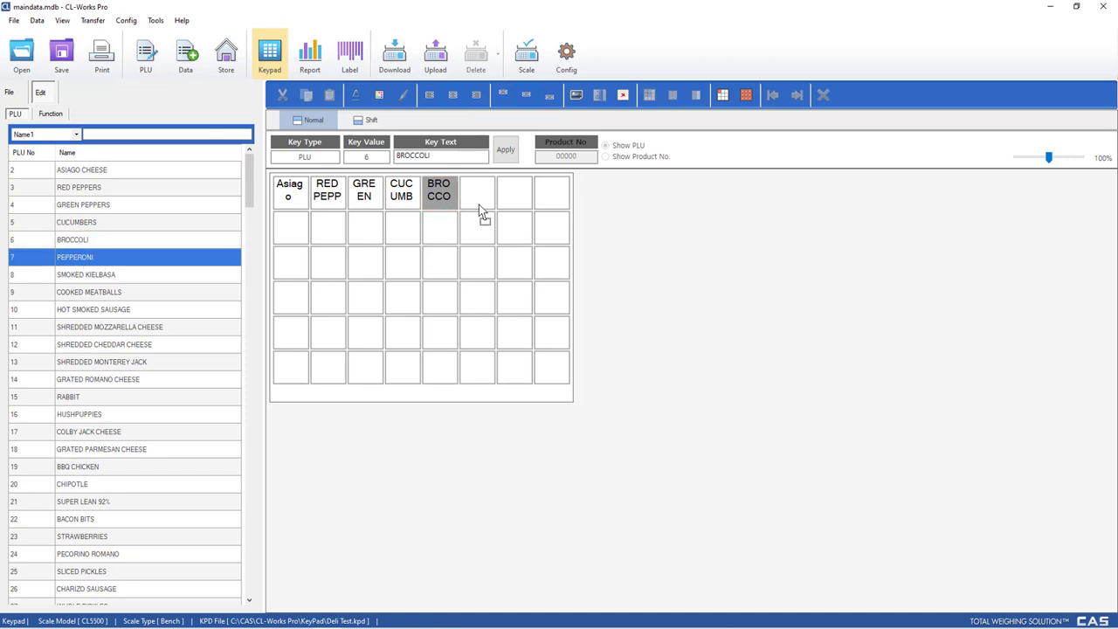
drag(479, 204, 481, 210)
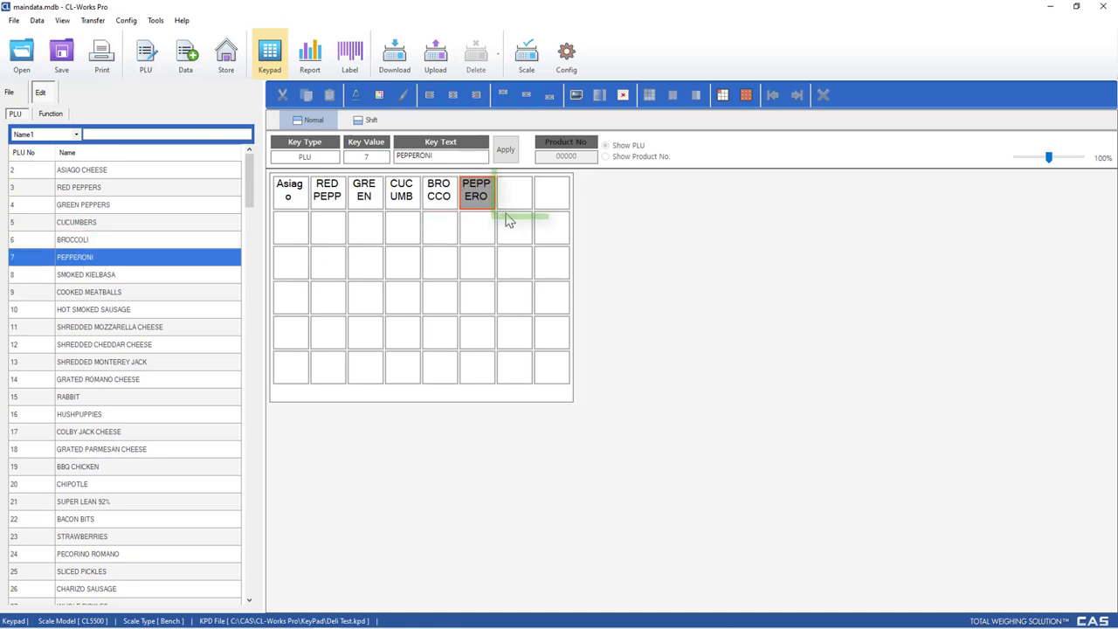
click(76, 61)
Step: Compare the Normal and Shift levels of the keypad, and assign SMOKED KIELBASA to the first key's Shift level
click(368, 122)
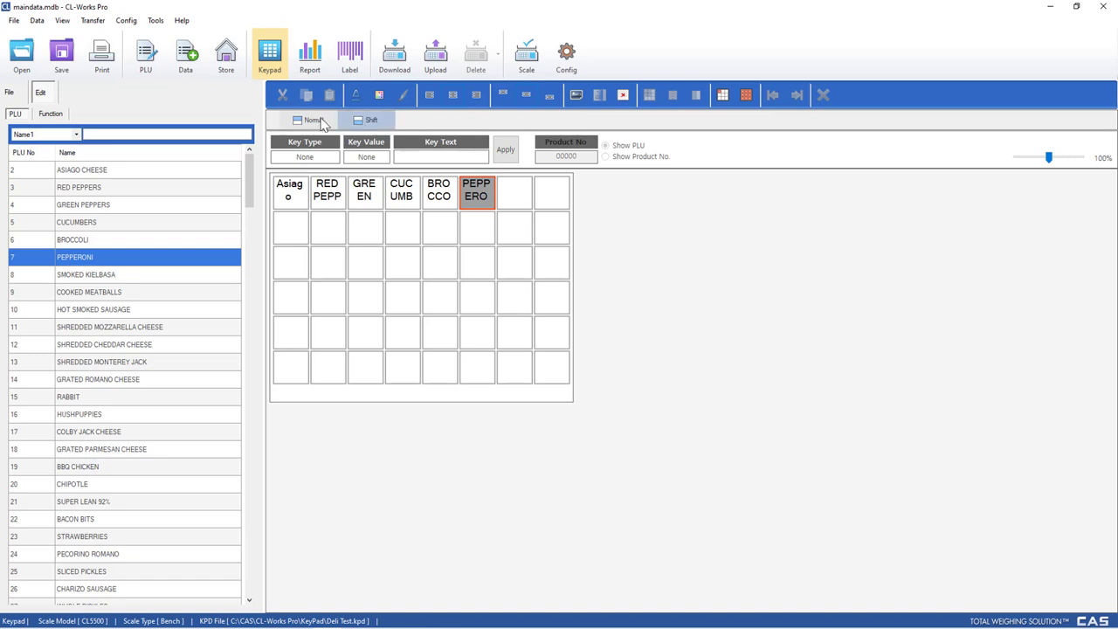
click(312, 119)
click(375, 118)
click(294, 195)
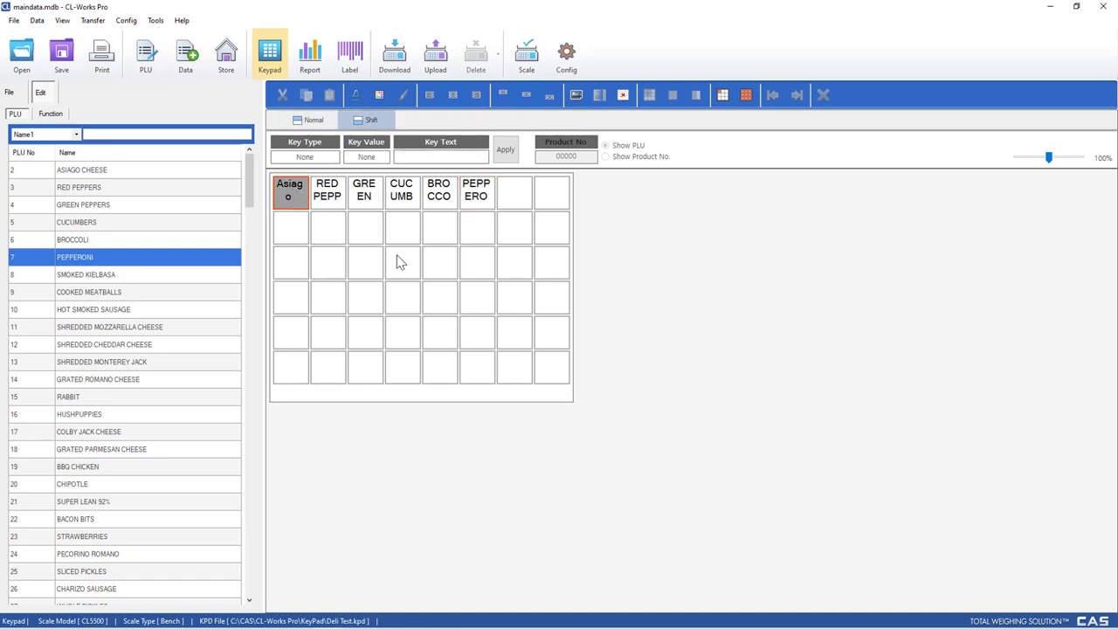
click(316, 122)
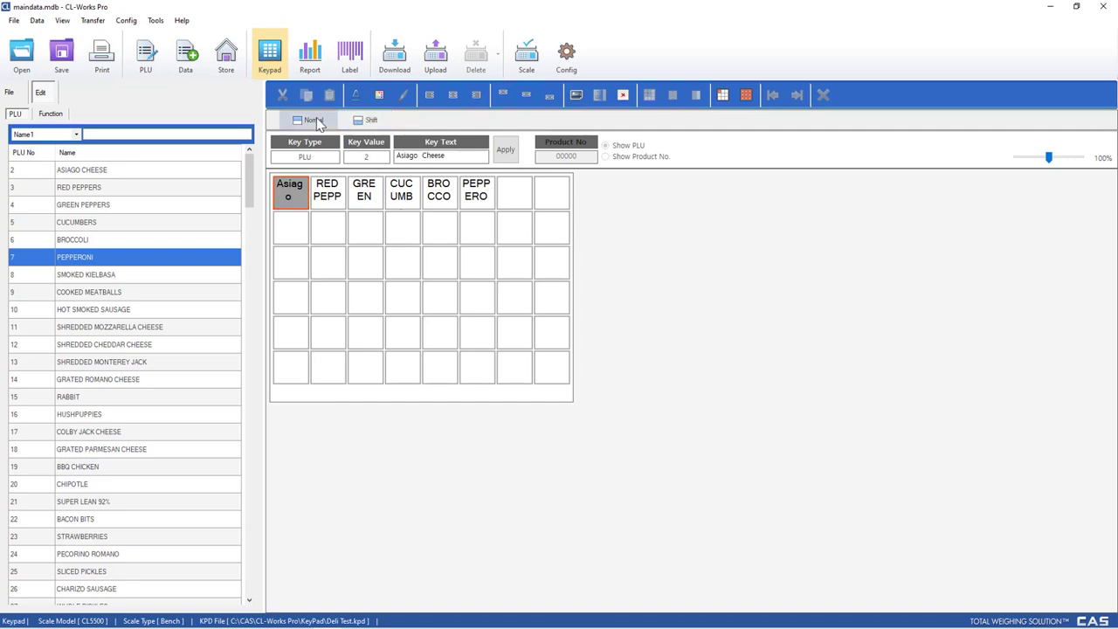
click(370, 118)
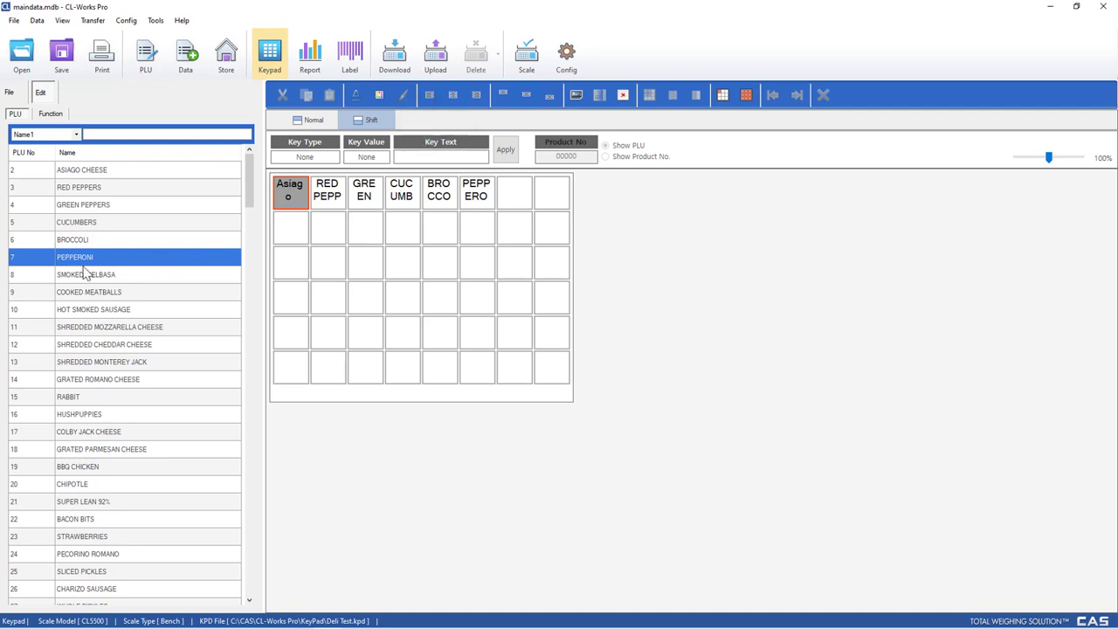
click(155, 275)
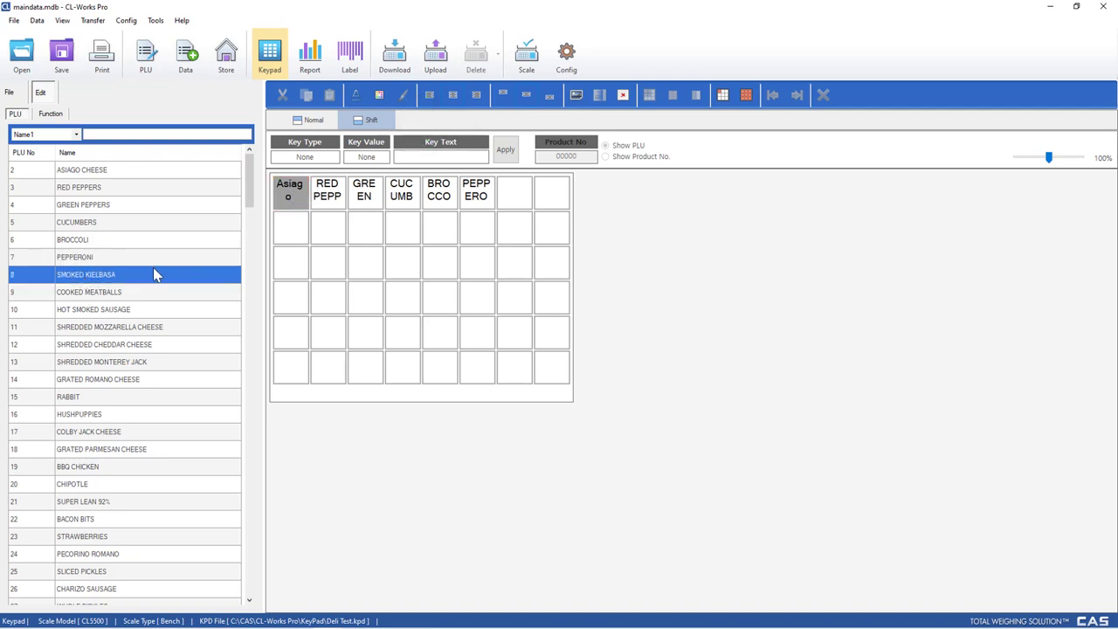
drag(156, 275, 293, 196)
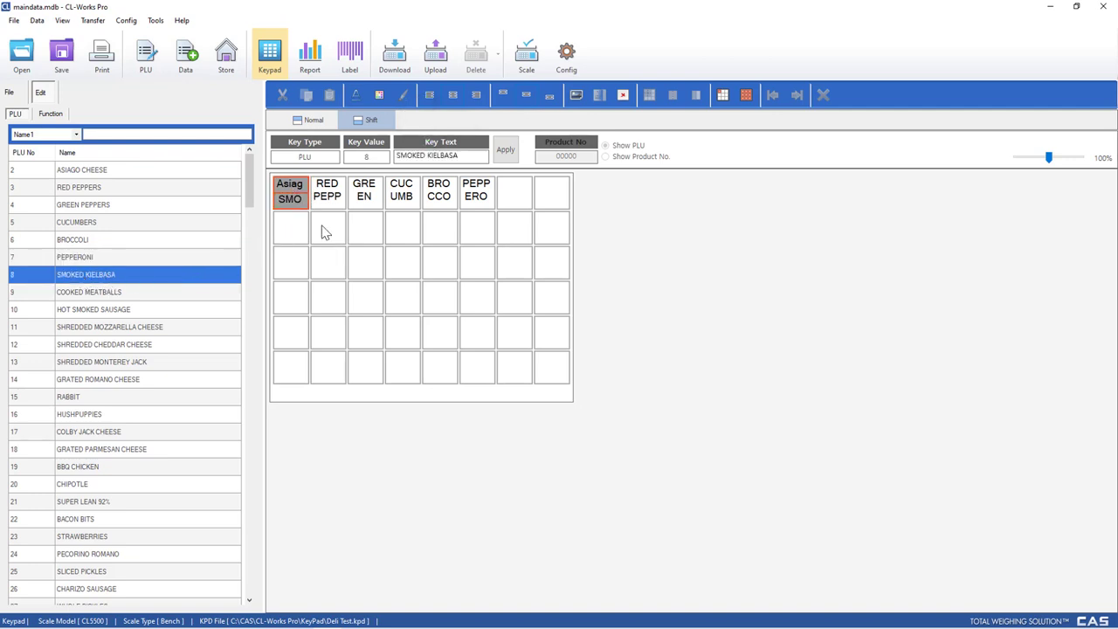
Step: Assign COOKED MEATBALLS and HOT SMOKED SAUSAGE to the Shift level of the second and third keys
click(141, 294)
drag(112, 295, 329, 207)
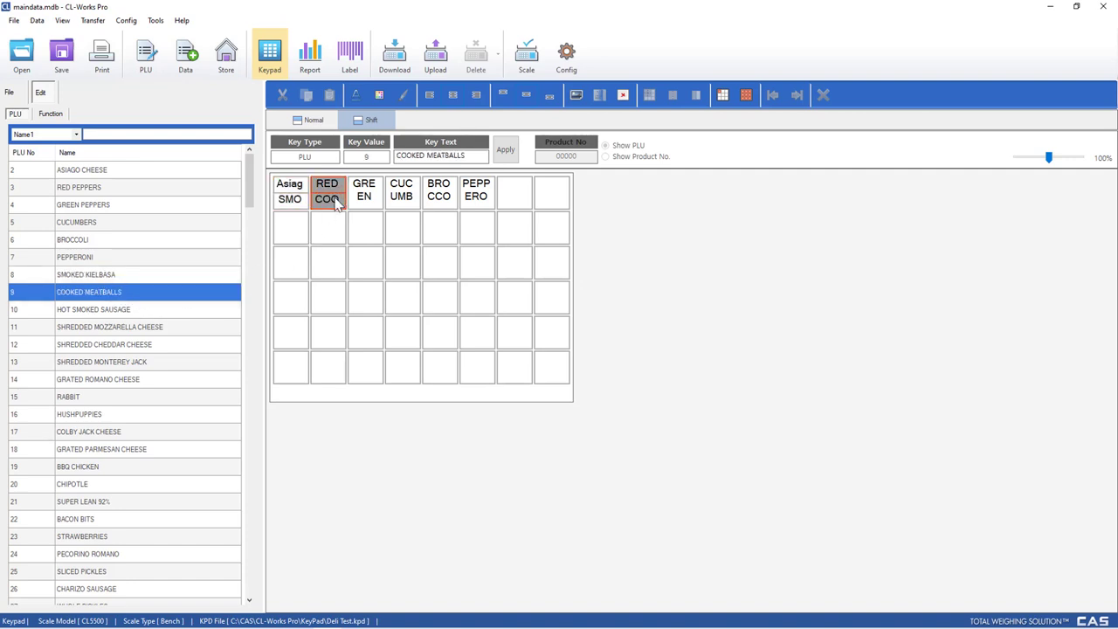
click(358, 124)
click(138, 310)
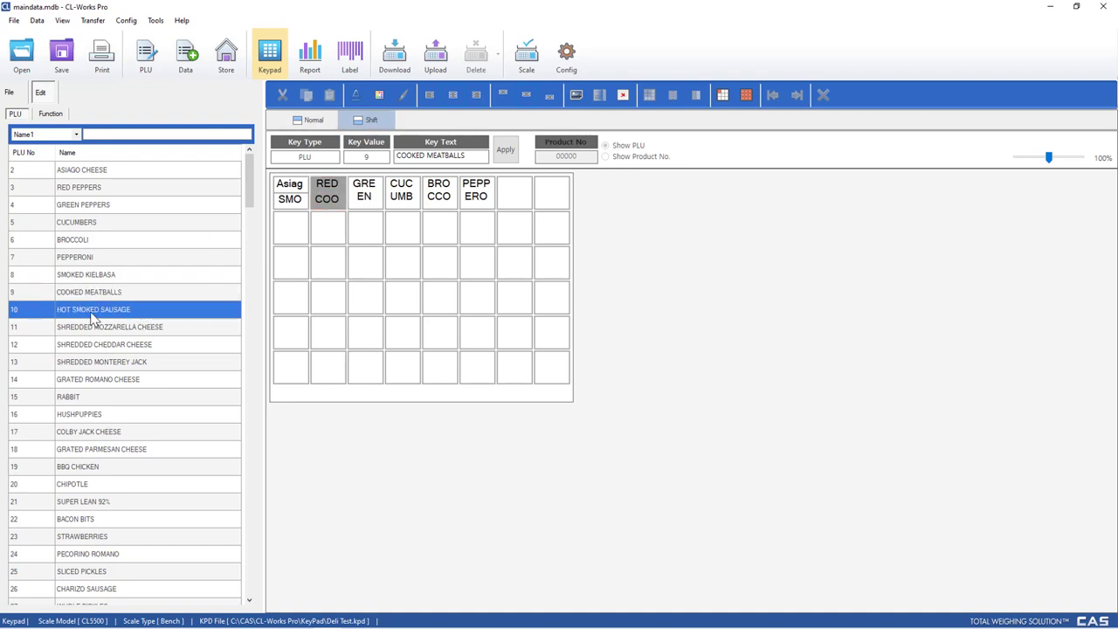
drag(91, 316, 332, 245)
drag(362, 196, 363, 201)
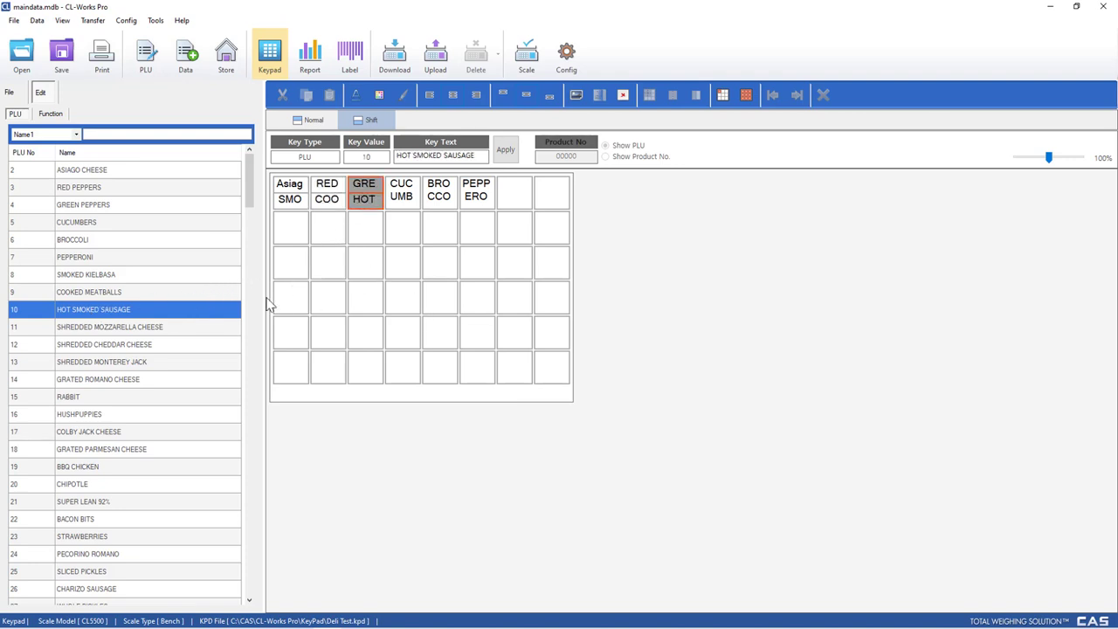
Step: Assign SHREDDED MOZZARELLA CHEESE, SHREDDED CHEDDAR CHEESE and SHREDDED MONTEREY JACK to the Shift level of the fourth, fifth and sixth keys
click(159, 327)
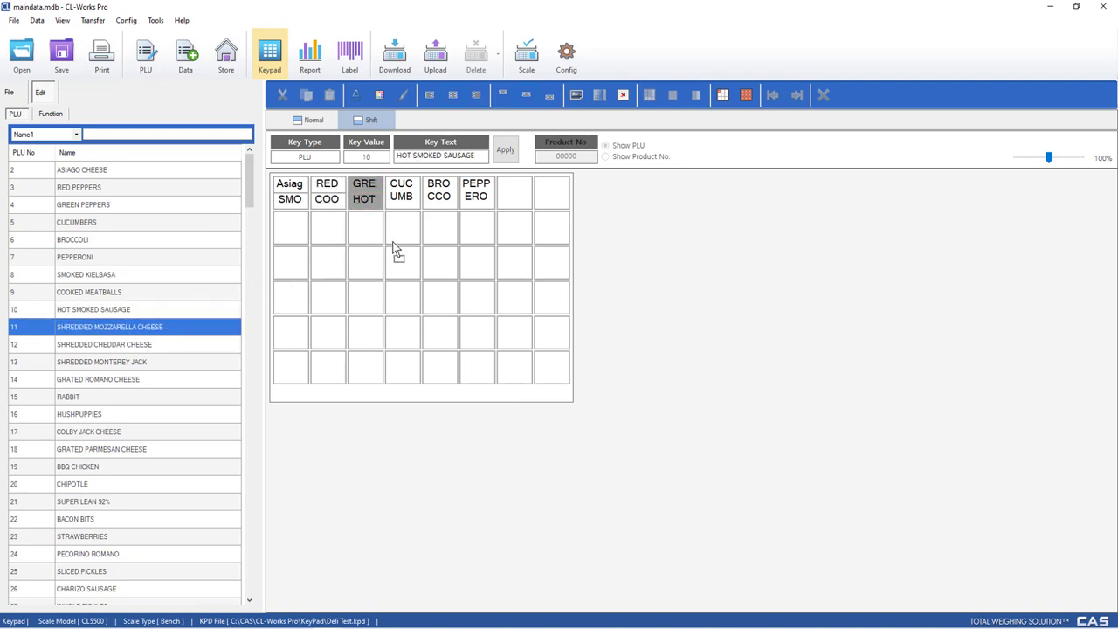
drag(406, 207, 408, 203)
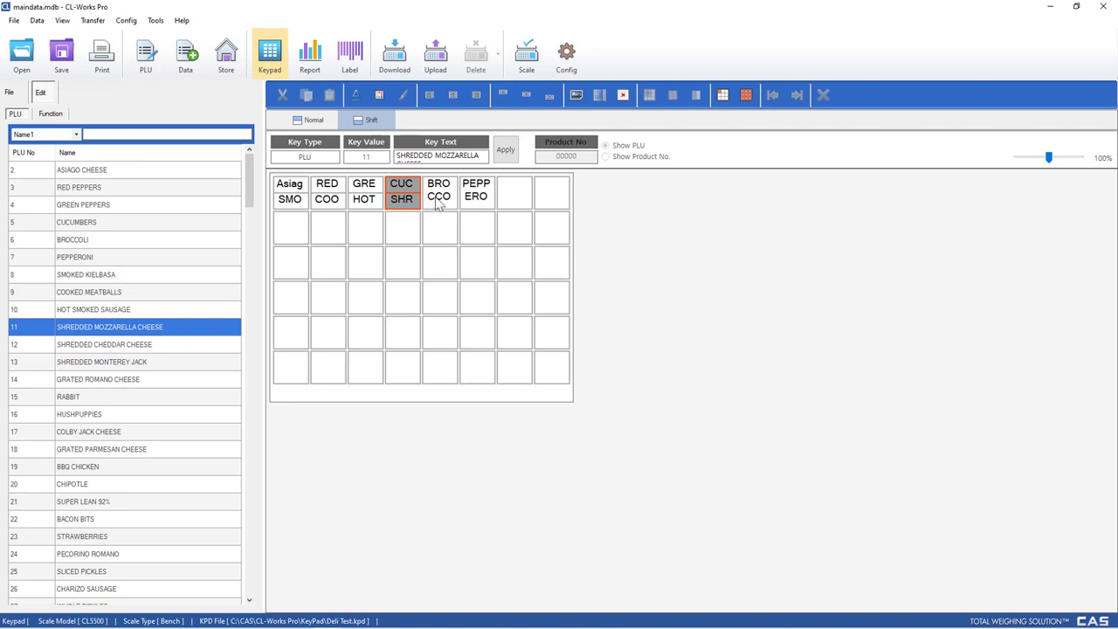
click(145, 348)
drag(425, 206, 436, 192)
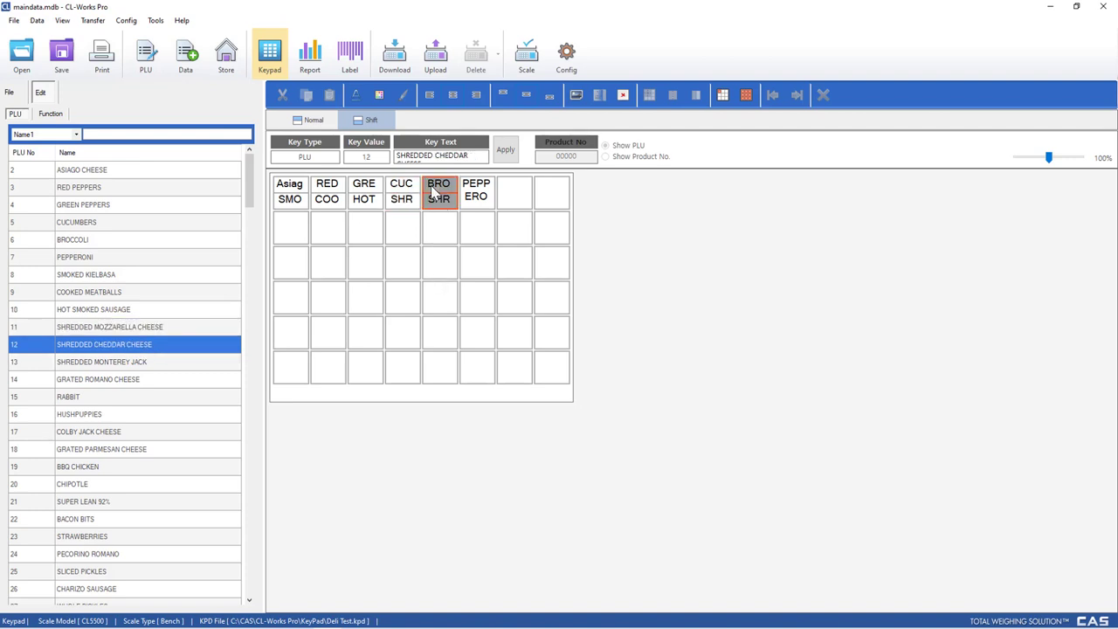
drag(143, 367, 485, 204)
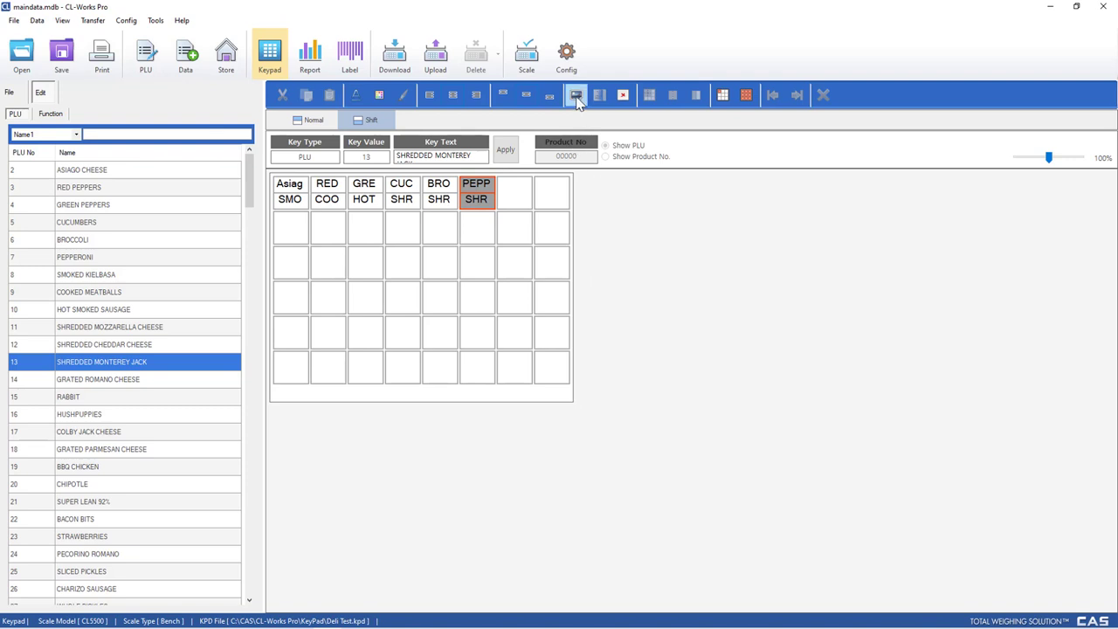
click(518, 200)
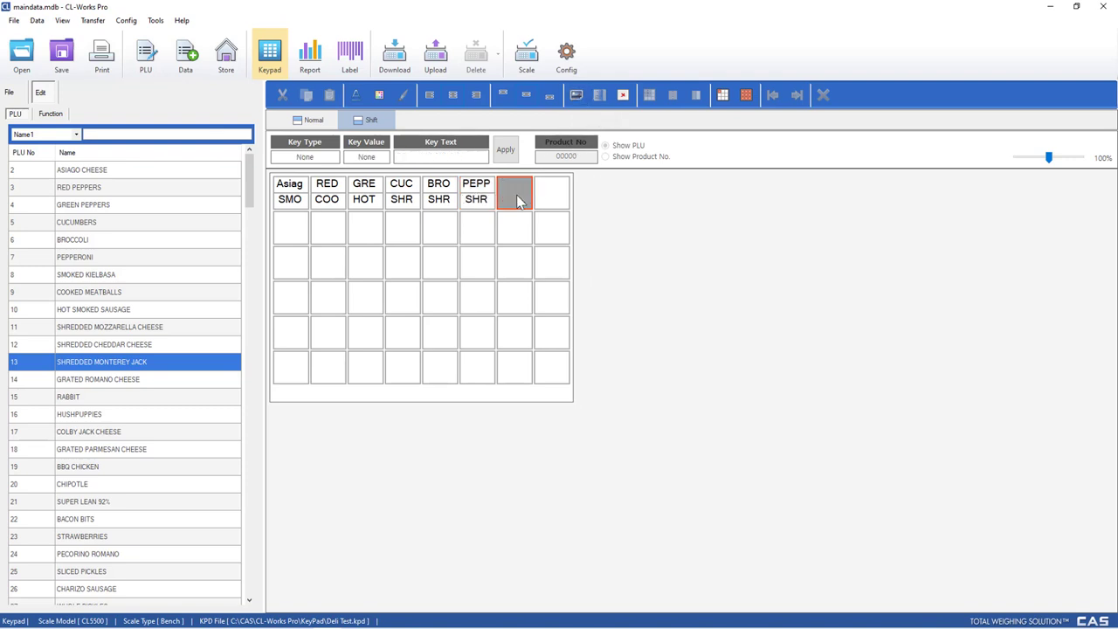
click(576, 96)
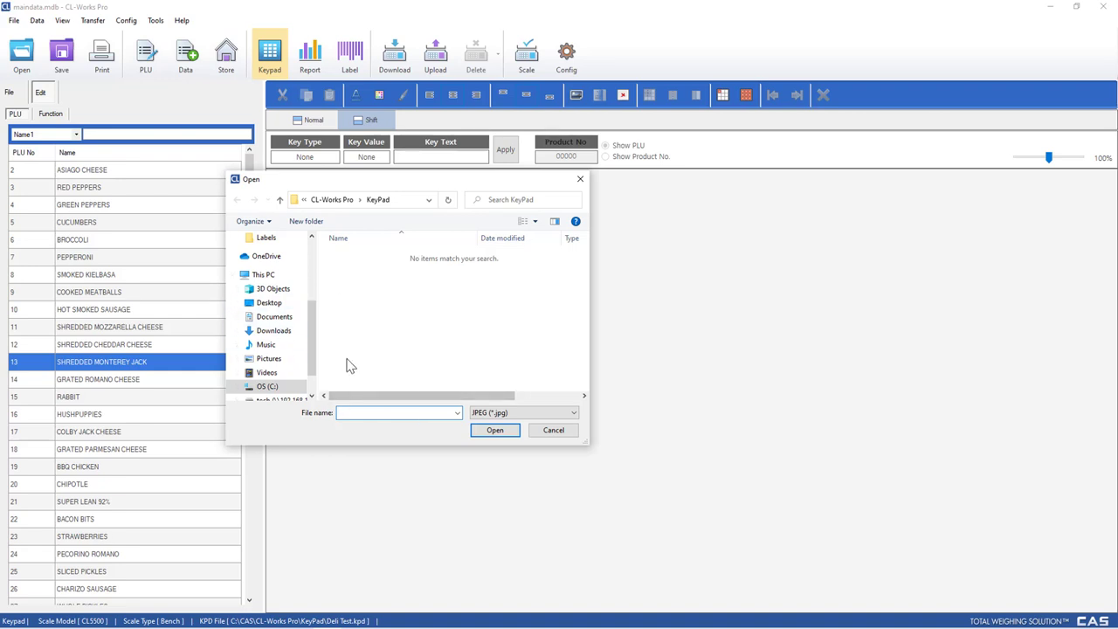
click(555, 430)
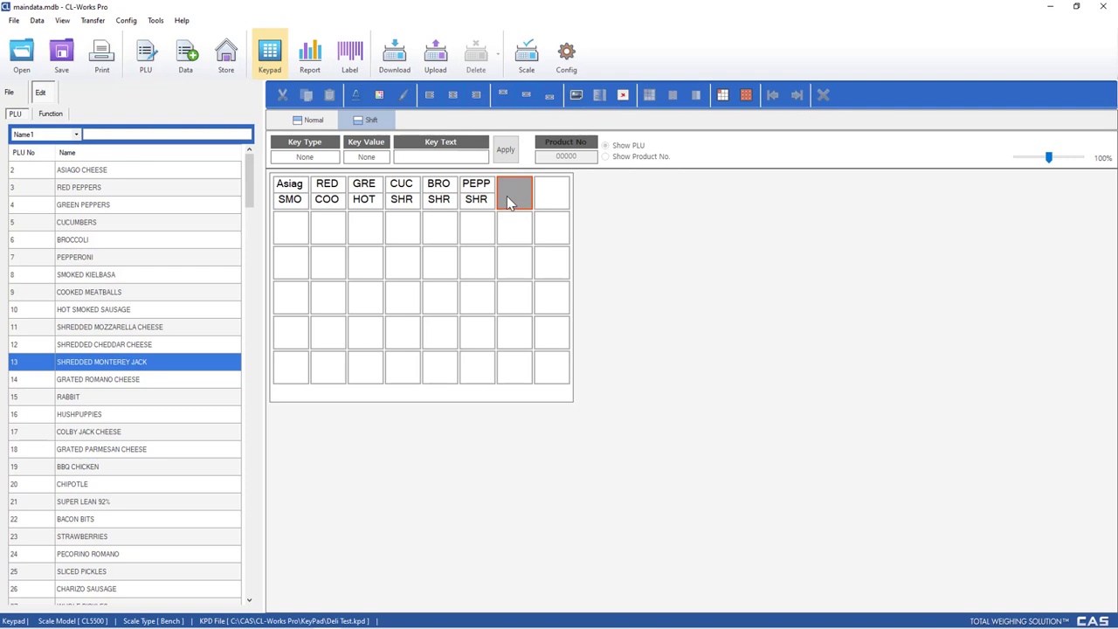
click(622, 98)
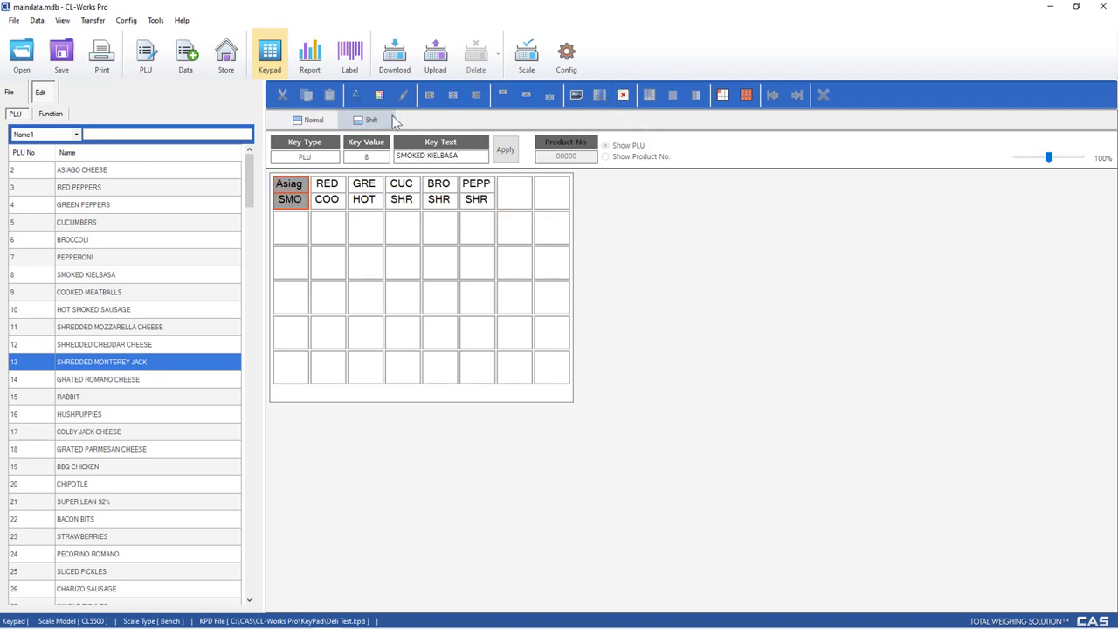
Step: Try right alignment for the RED PEPPERS text on the second key and set it to left alignment
click(331, 198)
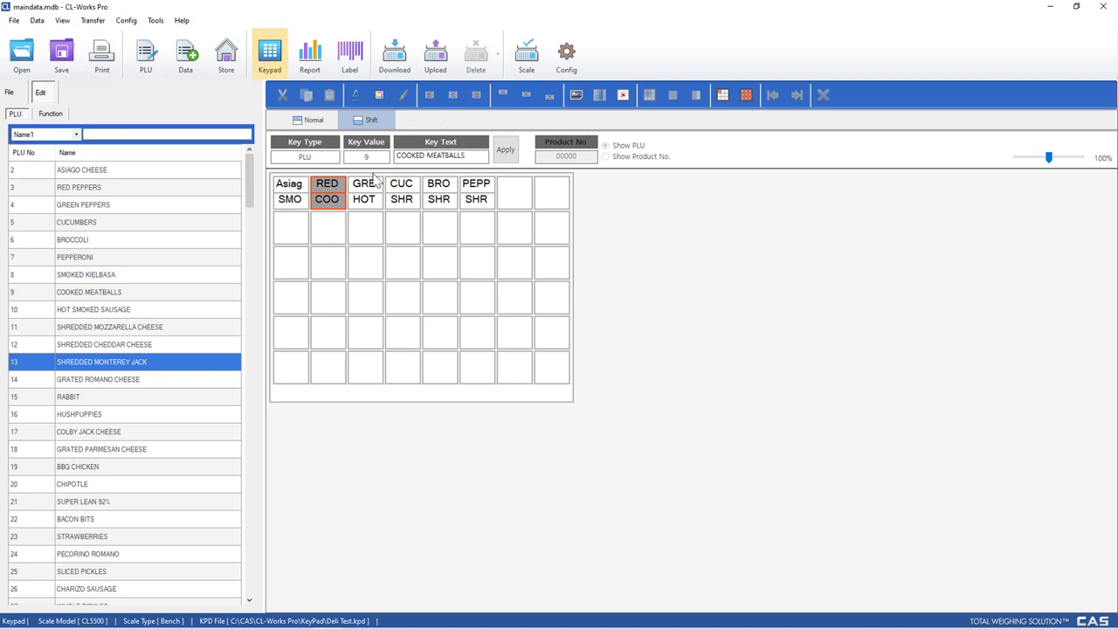
click(476, 95)
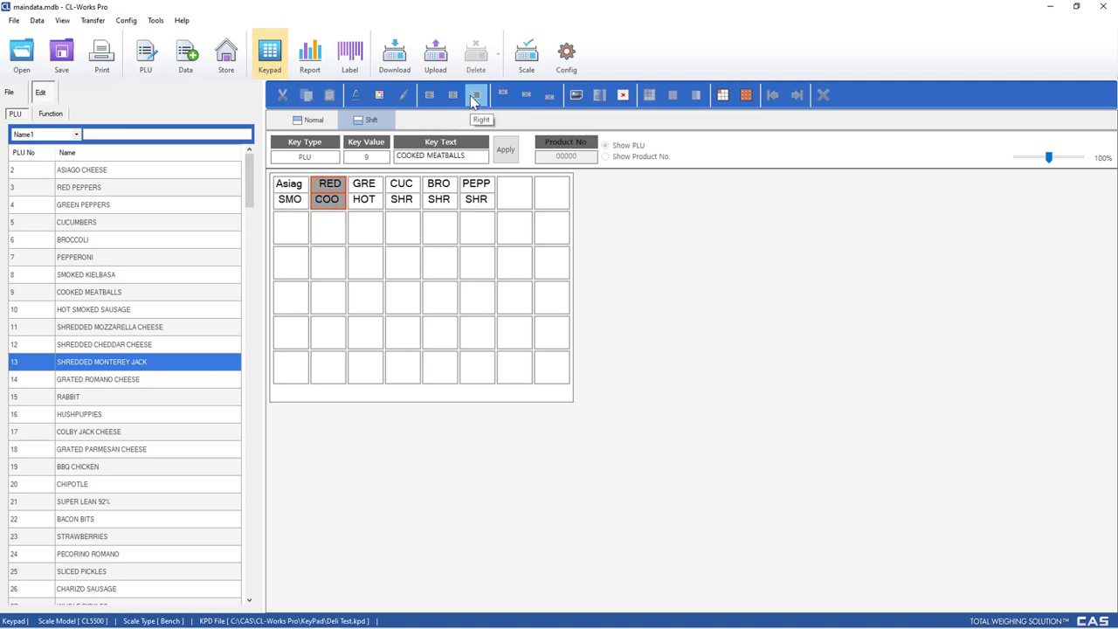
click(434, 99)
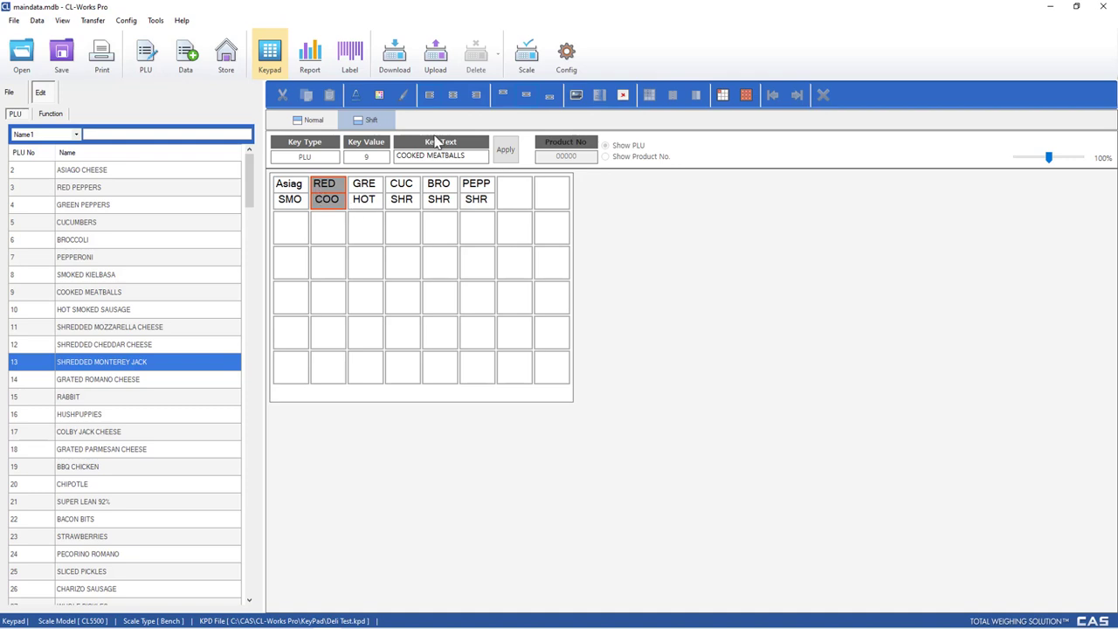
Step: Give the second key, RED PEPPERS, a light yellow background color while on the Normal level
click(302, 120)
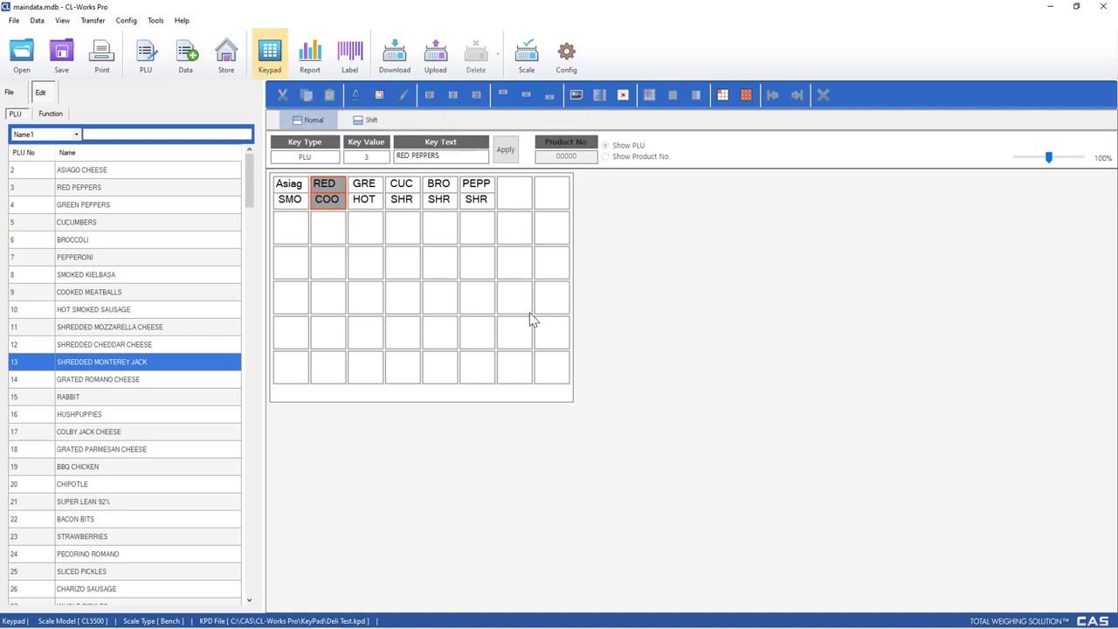
click(380, 95)
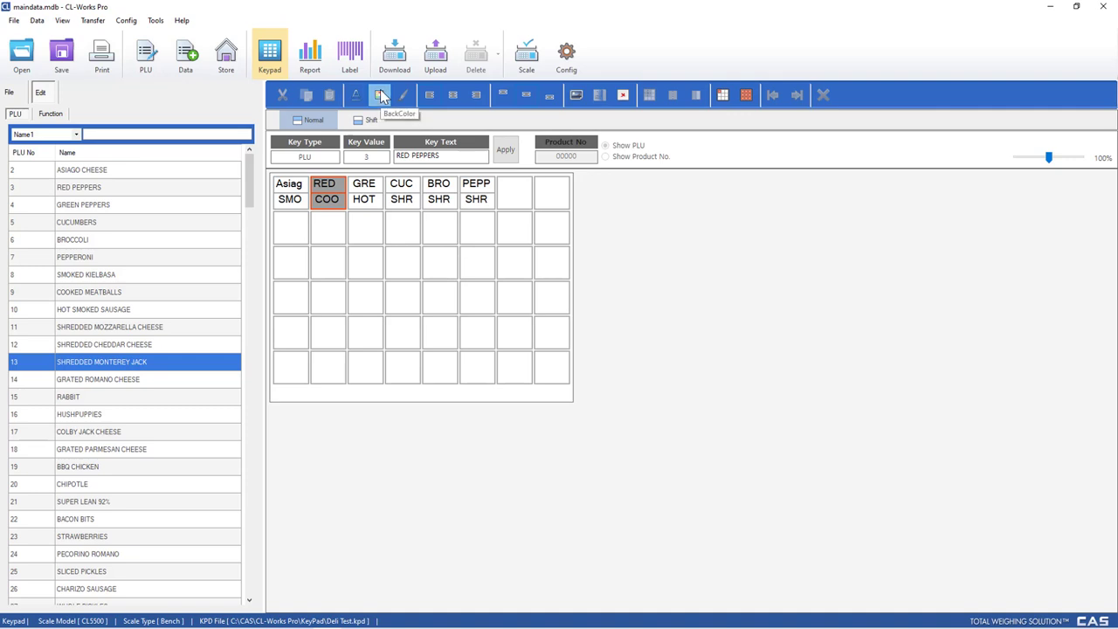
click(520, 181)
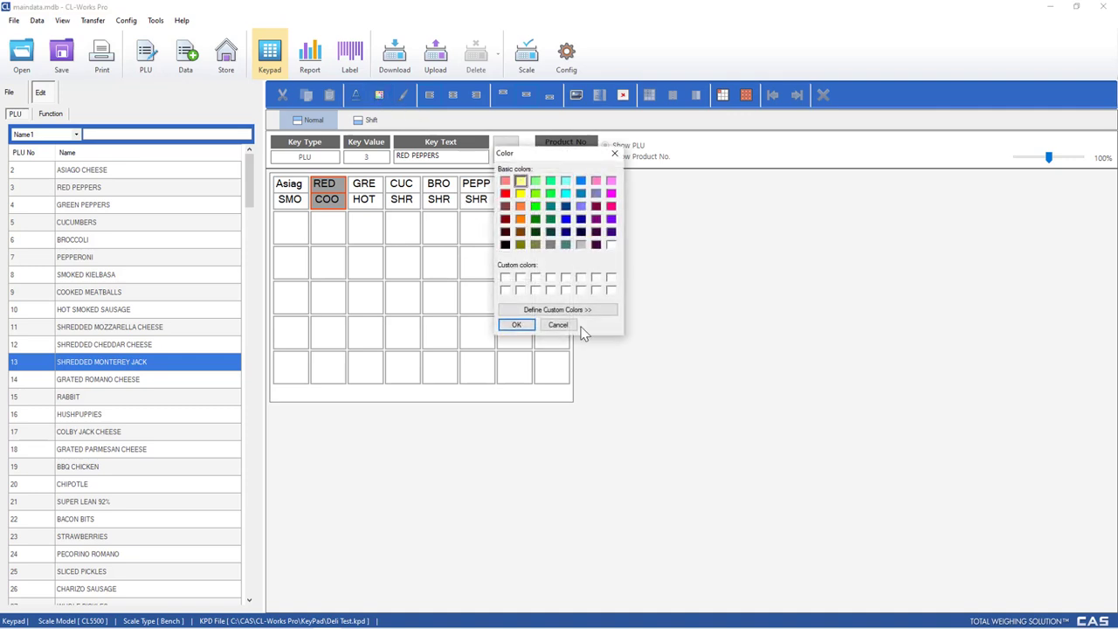
click(517, 324)
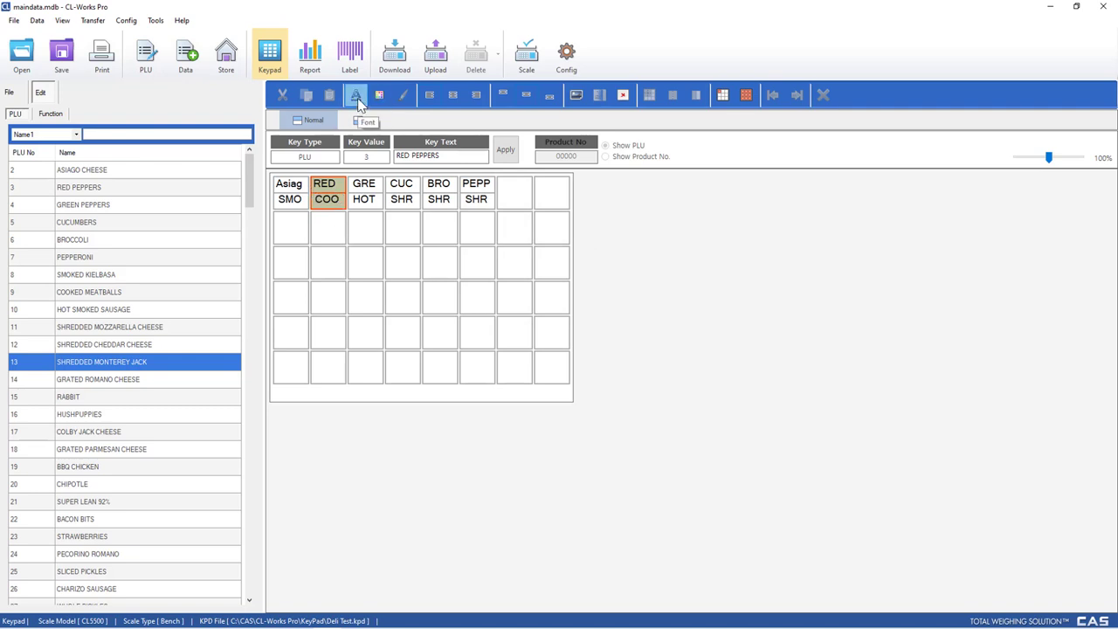
Step: Set the font style of the RED PEPPERS key text to Bold
click(357, 96)
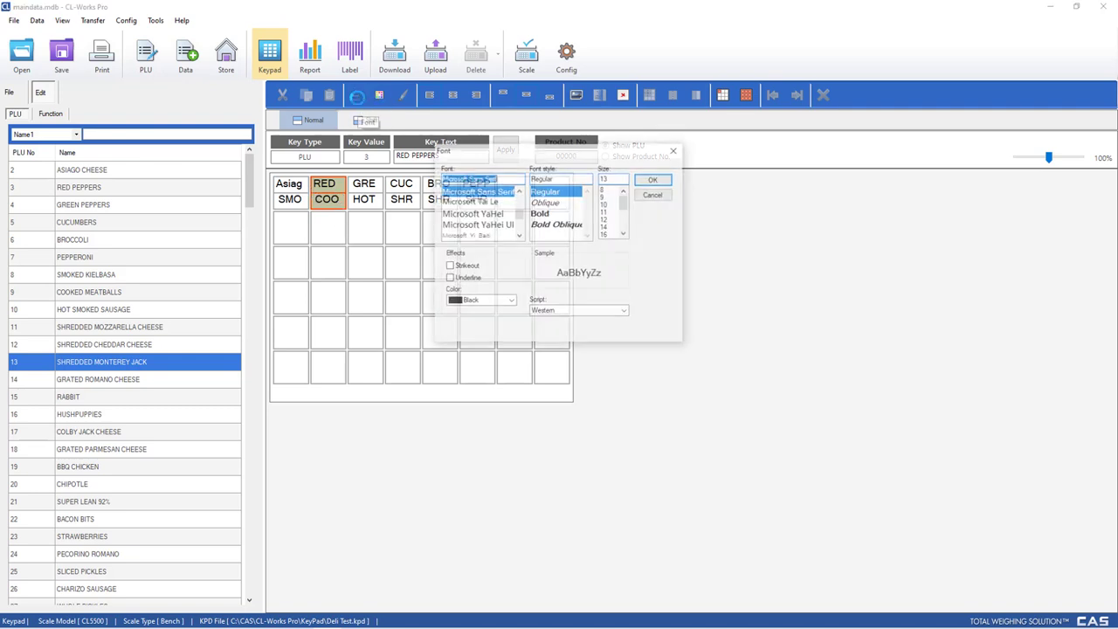
click(537, 215)
click(669, 181)
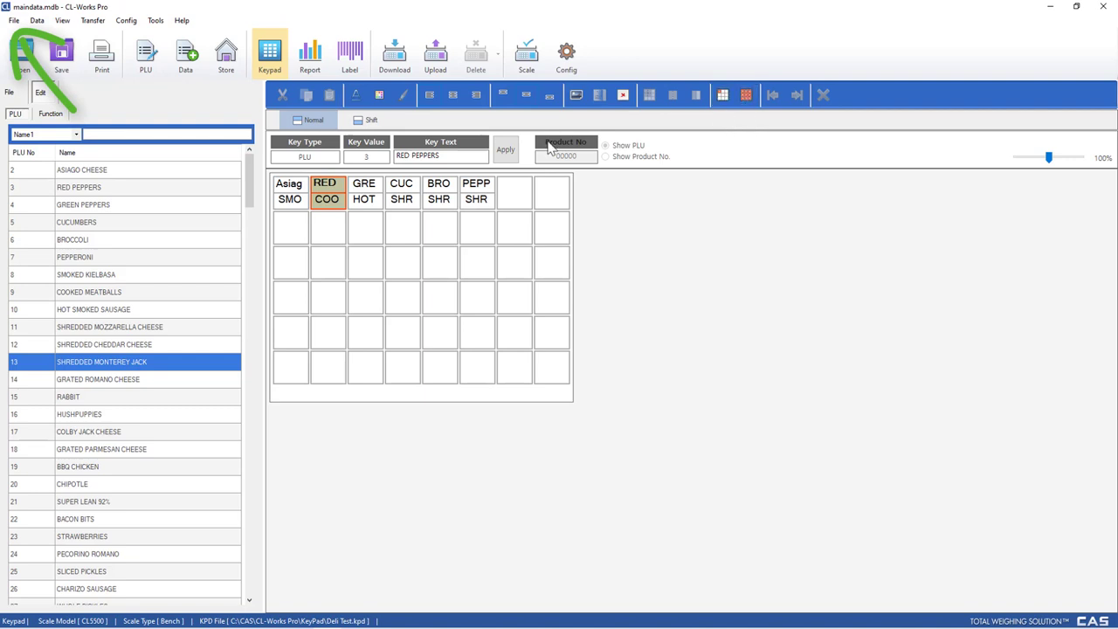
Step: Clear the assignments from the first key, Asiago Cheese, and save the keypad
click(294, 194)
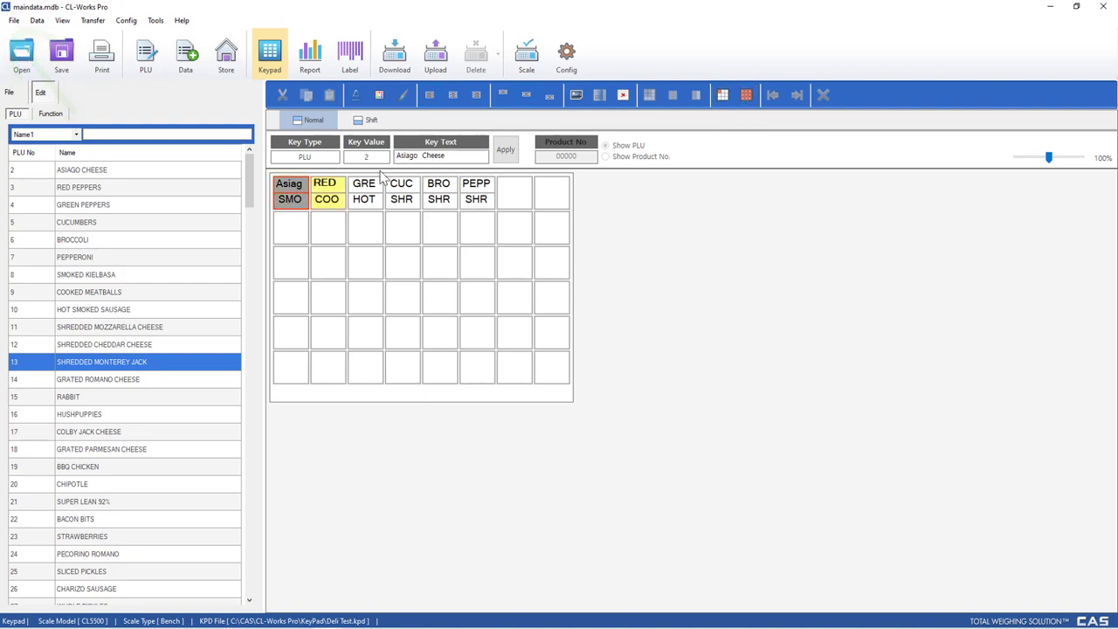
click(720, 96)
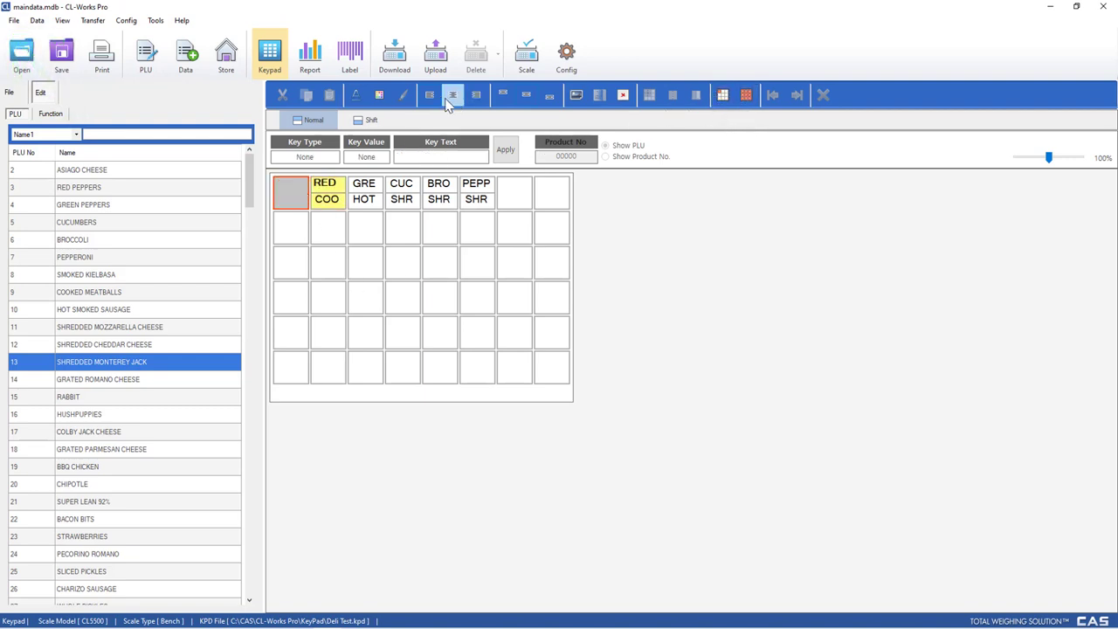
click(327, 190)
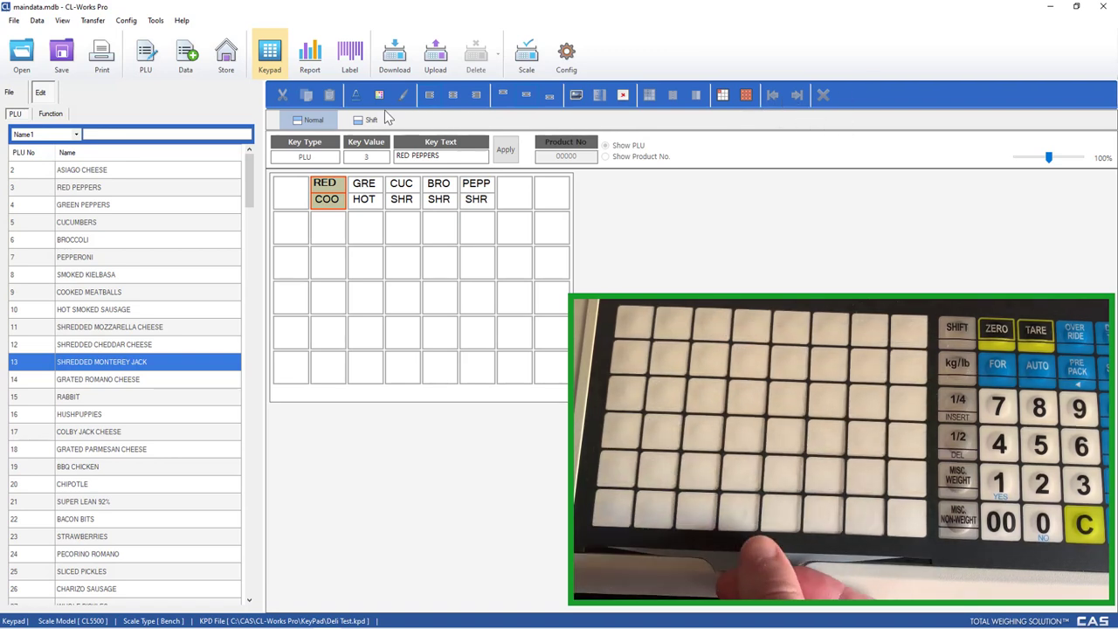
click(61, 52)
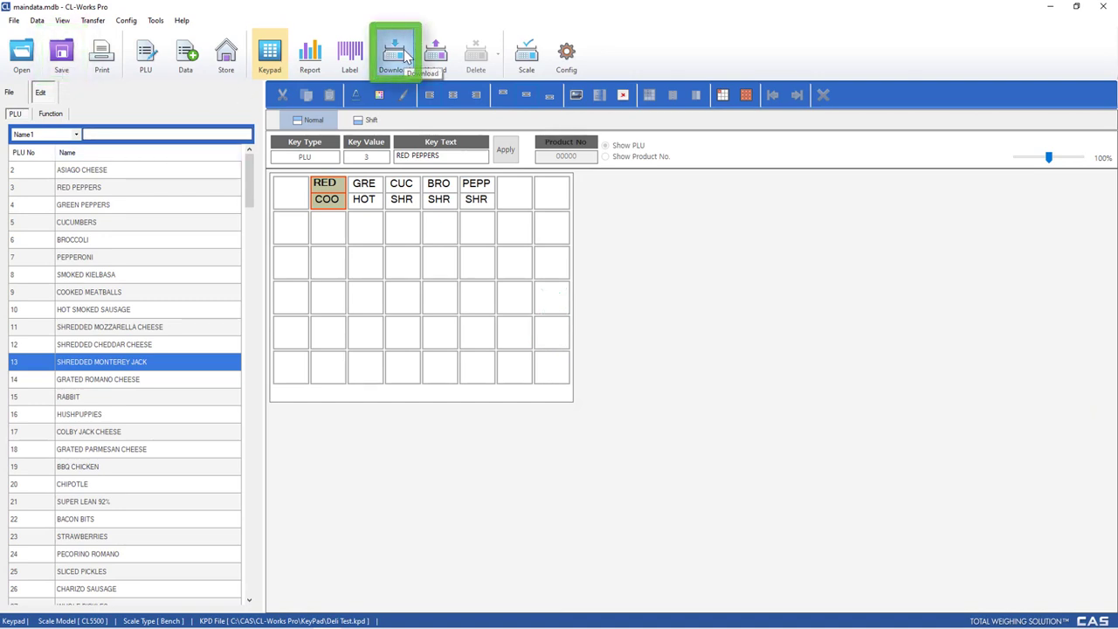
Step: Download the saved keypad to the scale as KeySet 1 and close the transfer window
click(406, 57)
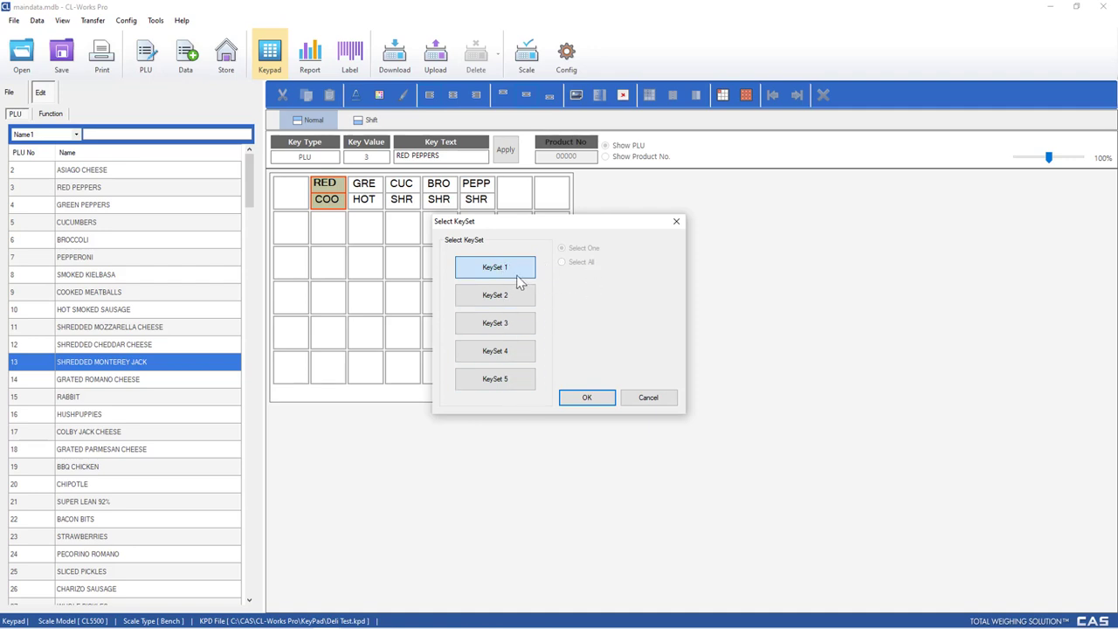
click(594, 398)
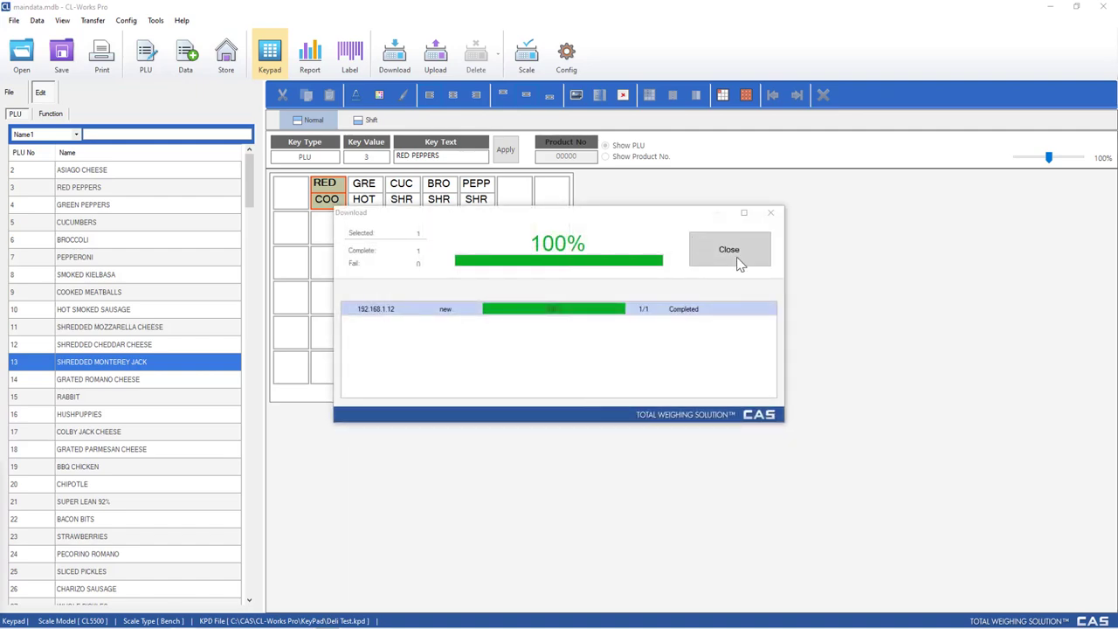
click(737, 260)
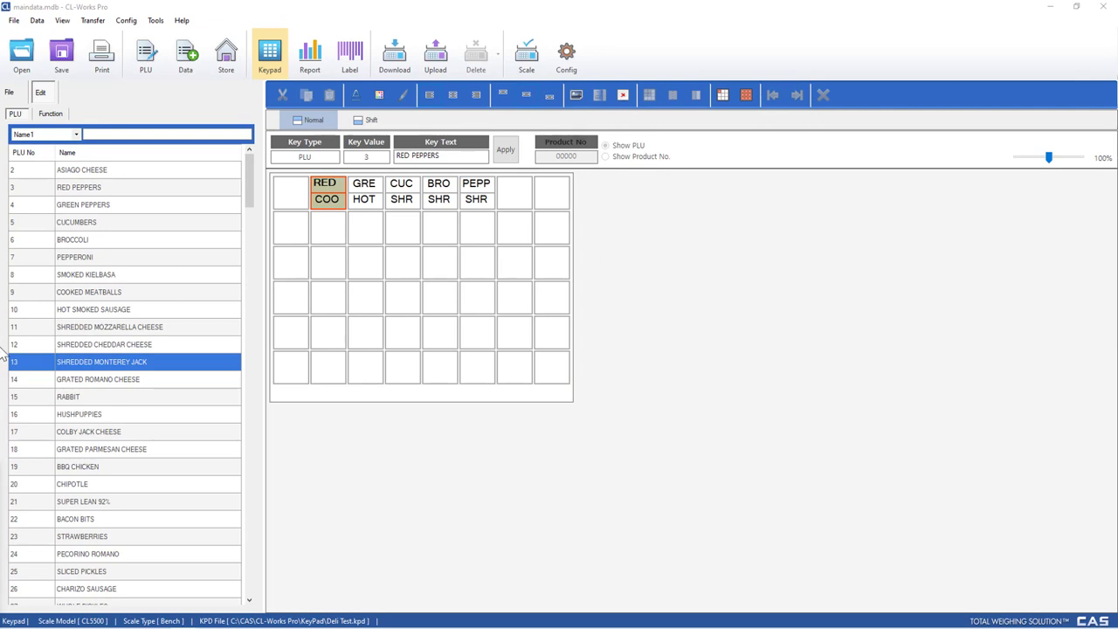
click(291, 189)
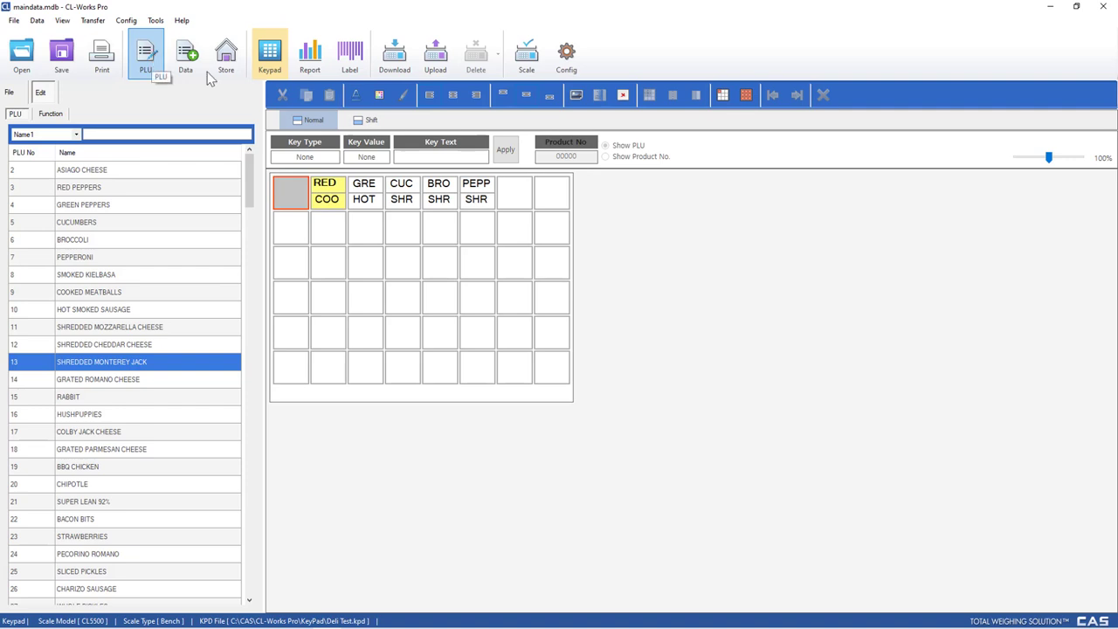